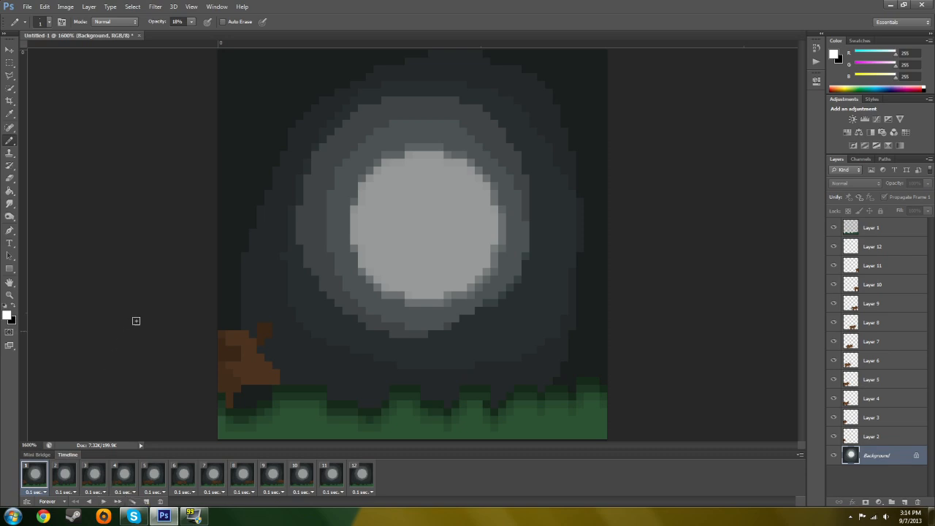
Step: Play and stop the finished frame animation to preview the brown creature moving across the moonlit scene
{"action": "left_click", "coordinate": [104, 504]}
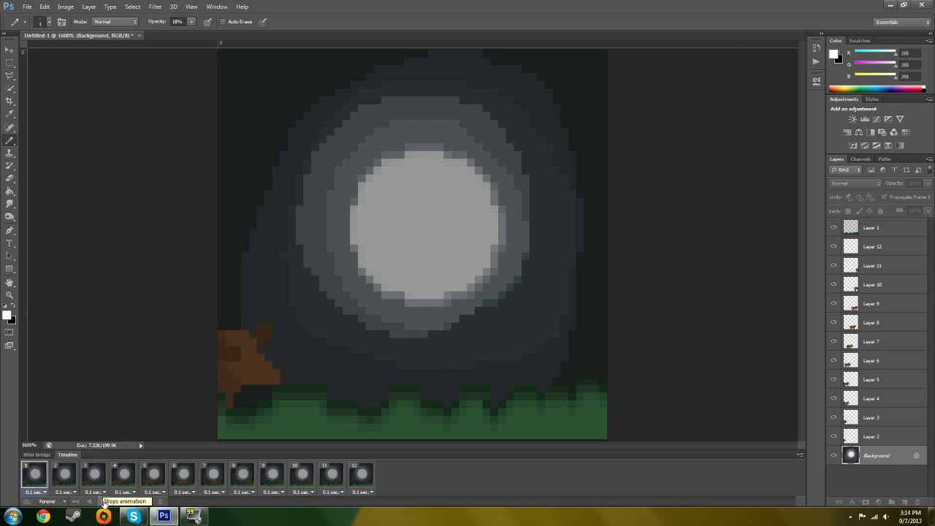
{"action": "left_click", "coordinate": [104, 503]}
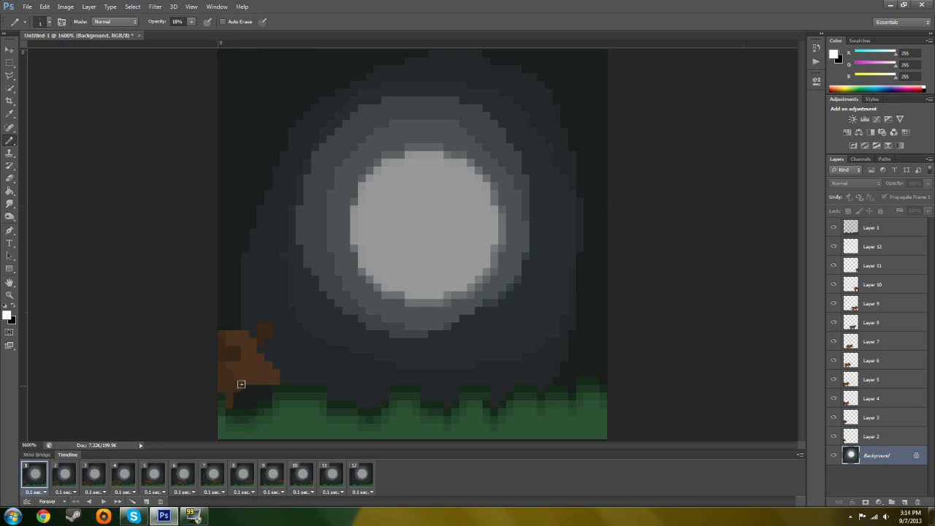
{"action": "left_click", "coordinate": [103, 502]}
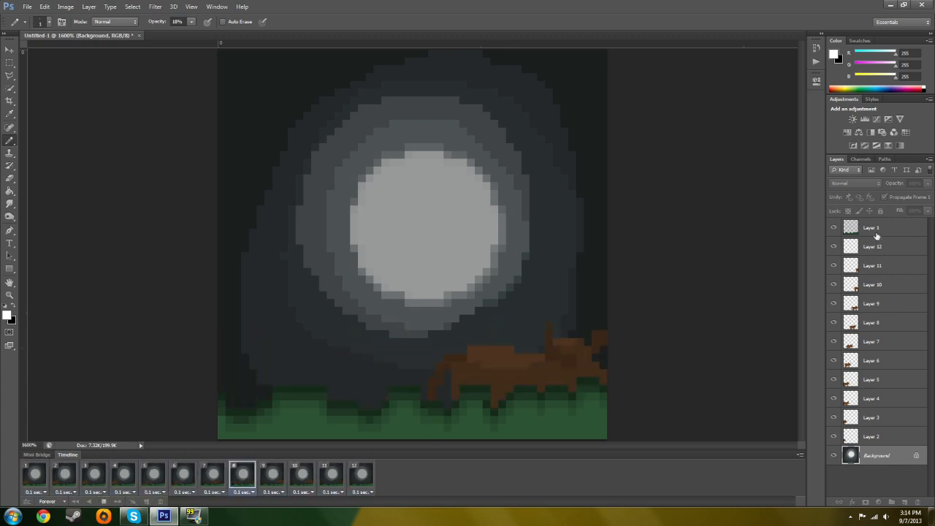
{"action": "left_click", "coordinate": [104, 502]}
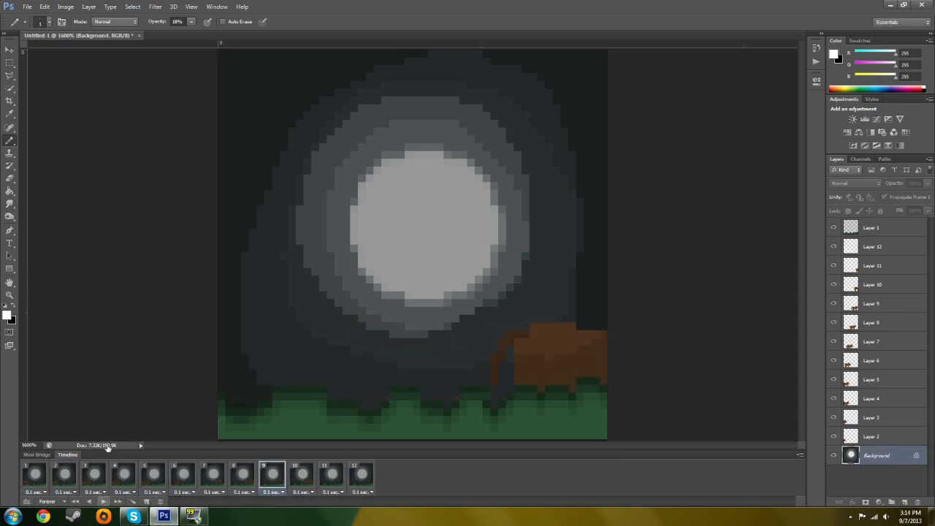
Step: Create a new document 50 pixels wide and 50 pixels high with a white background
{"action": "left_click", "coordinate": [29, 6]}
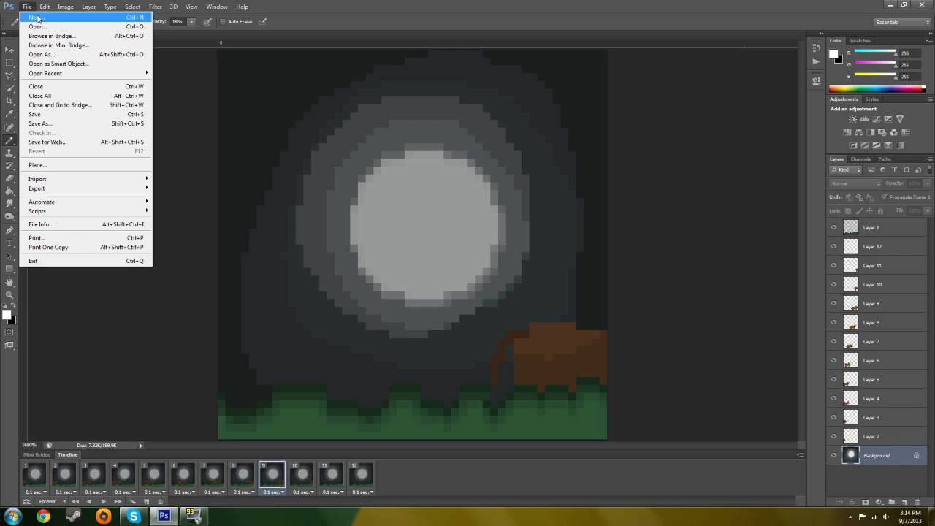
{"action": "left_click", "coordinate": [37, 16]}
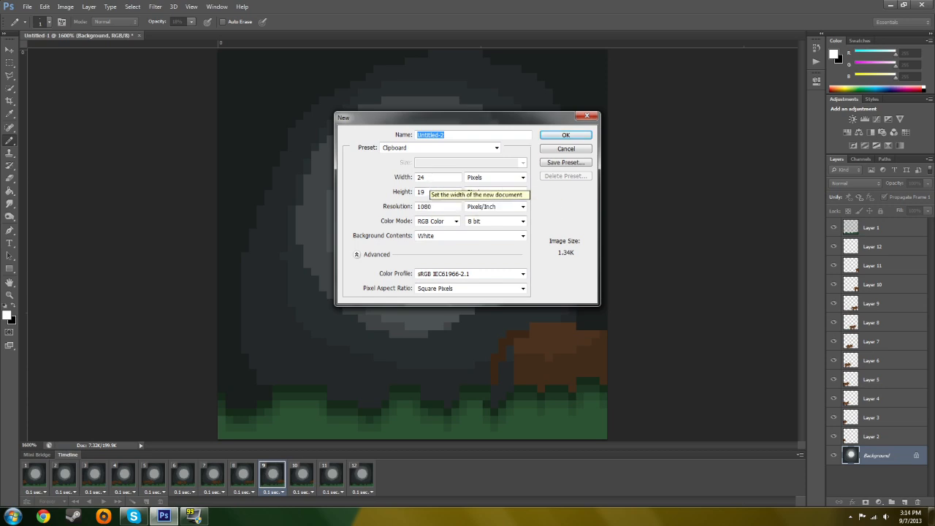
{"action": "double_click", "coordinate": [418, 178]}
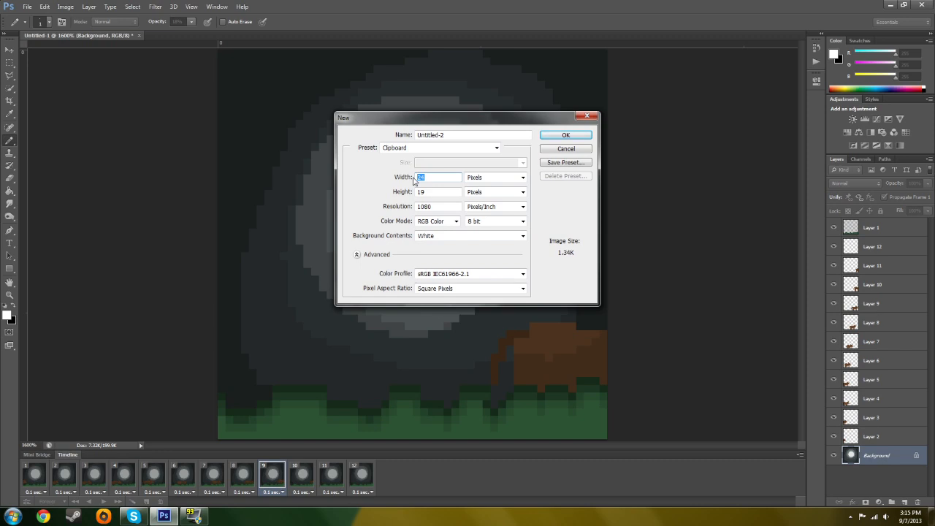
{"action": "type", "text": "50"}
{"action": "key", "text": "Tab"}
{"action": "type", "text": "50"}
{"action": "left_click", "coordinate": [569, 135]}
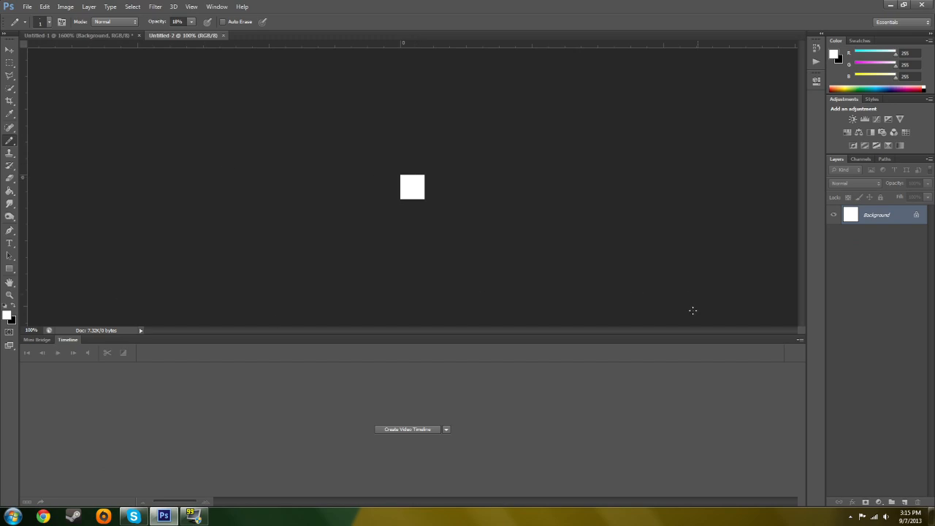
Step: Close the Timeline and Mini Bridge panels
{"action": "left_click", "coordinate": [799, 340]}
{"action": "left_click", "coordinate": [798, 339]}
{"action": "left_click", "coordinate": [798, 340]}
{"action": "left_click", "coordinate": [822, 322]}
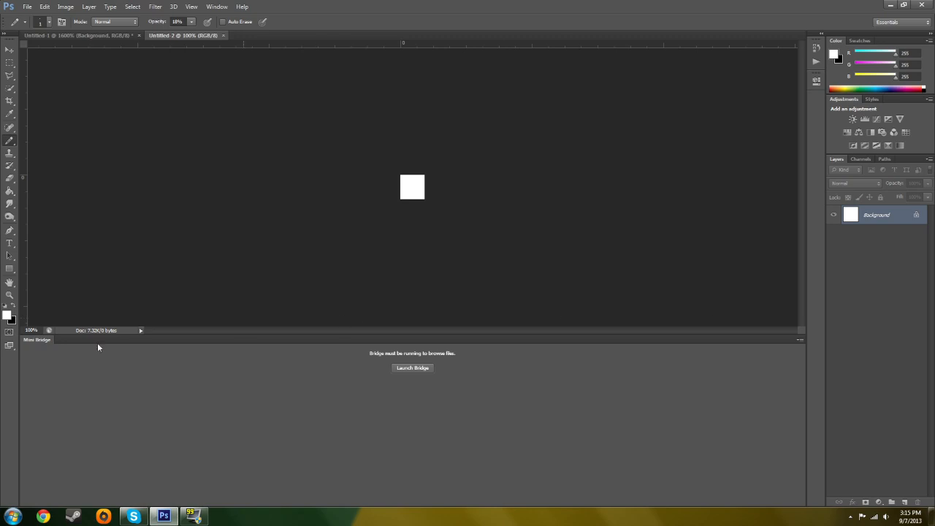
{"action": "left_click", "coordinate": [799, 340]}
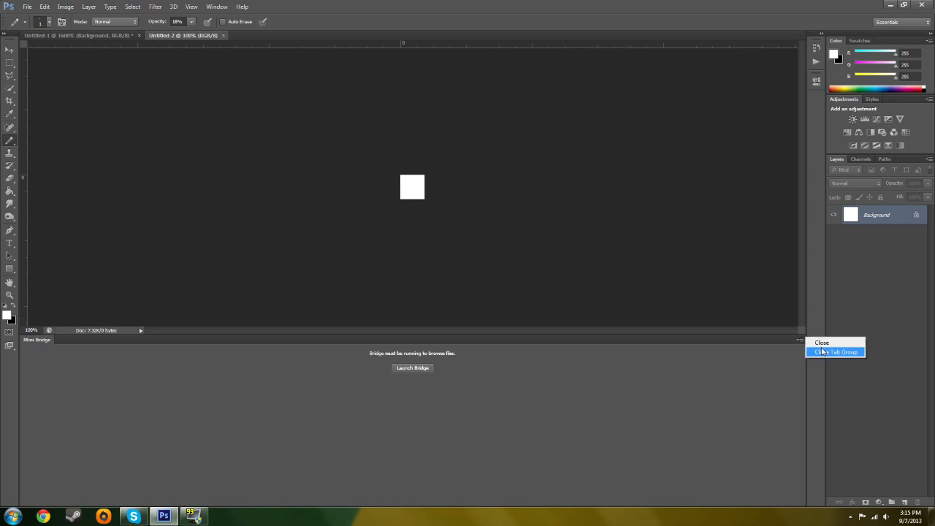
{"action": "left_click", "coordinate": [824, 353]}
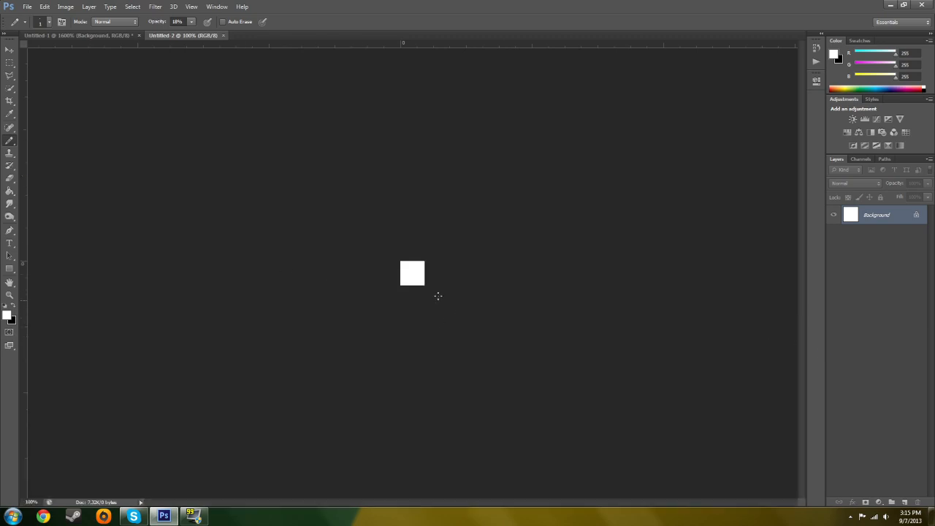
Step: Show the Timeline panel and create a video timeline for the new document
{"action": "key", "text": "ctrl+plus"}
{"action": "key", "text": "ctrl+plus"}
{"action": "key", "text": "ctrl+plus"}
{"action": "key", "text": "ctrl+plus"}
{"action": "key", "text": "ctrl+plus"}
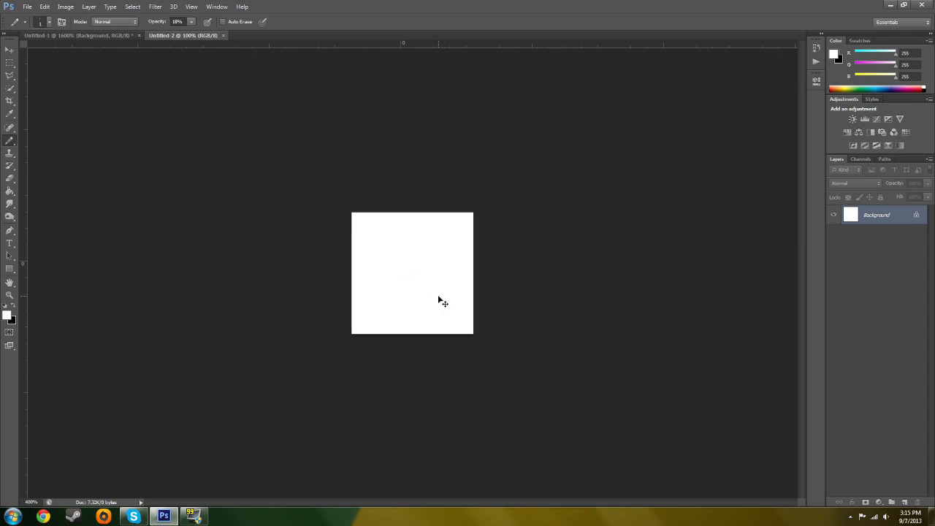
{"action": "key", "text": "ctrl+minus"}
{"action": "left_click", "coordinate": [217, 6]}
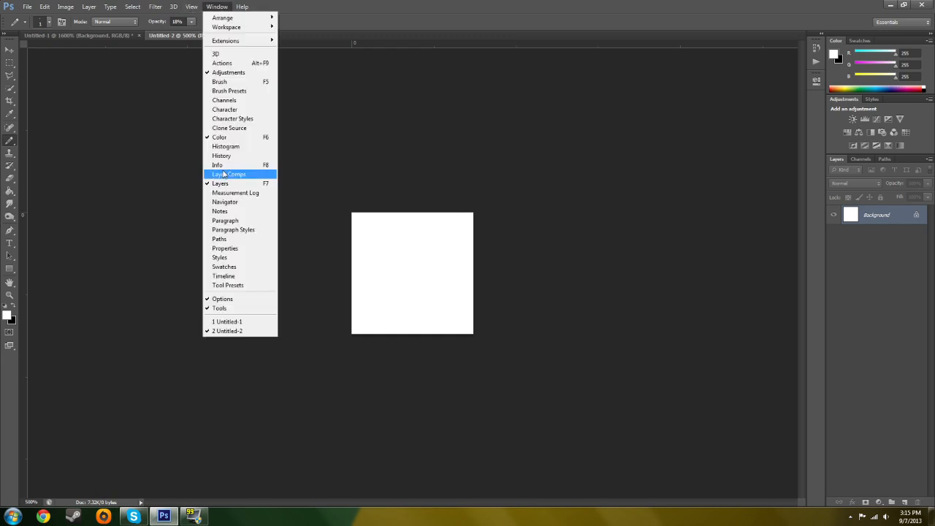
{"action": "left_click", "coordinate": [226, 279]}
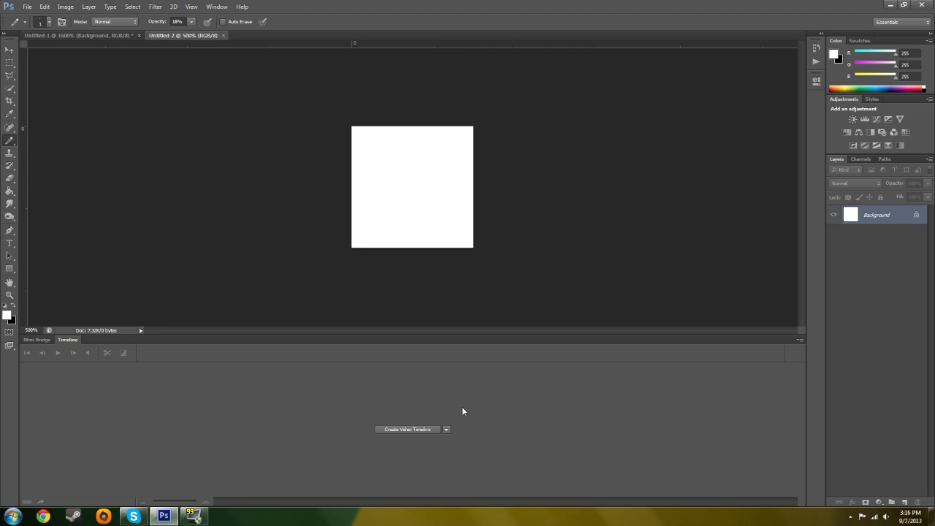
{"action": "left_click", "coordinate": [402, 429]}
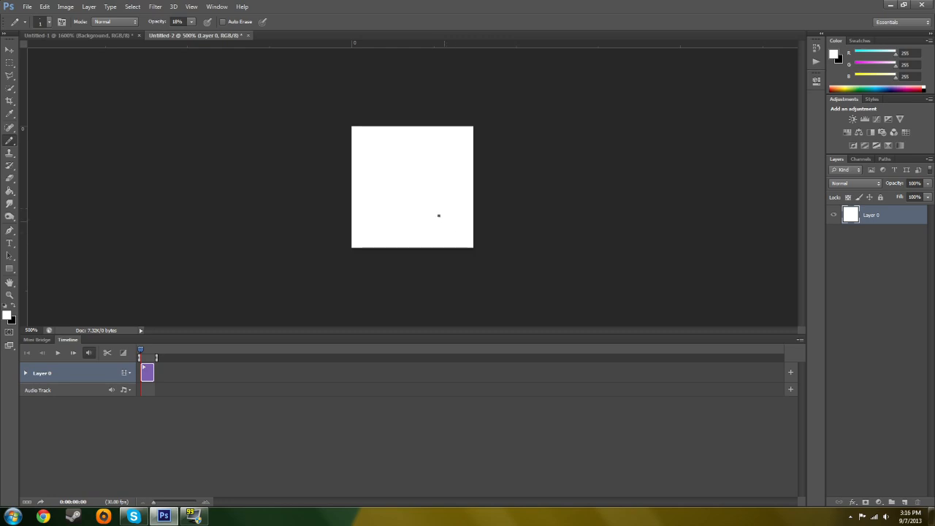
Step: Reduce the height of the Timeline panel and enlarge the canvas view to 1200%
{"action": "key", "text": "super"}
{"action": "key", "text": "super"}
{"action": "key", "text": "ctrl+plus"}
{"action": "key", "text": "ctrl+plus"}
{"action": "key", "text": "ctrl+plus"}
{"action": "key", "text": "ctrl+plus"}
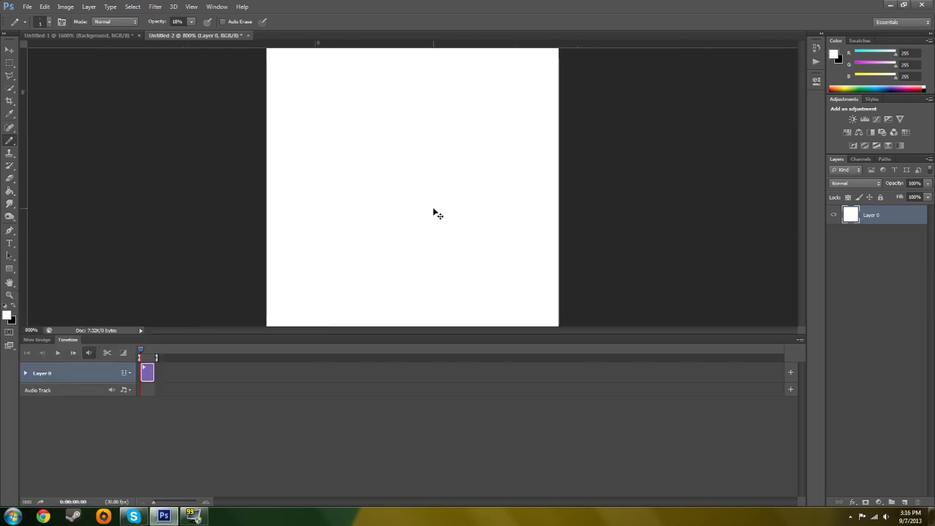
{"action": "key", "text": "ctrl+minus"}
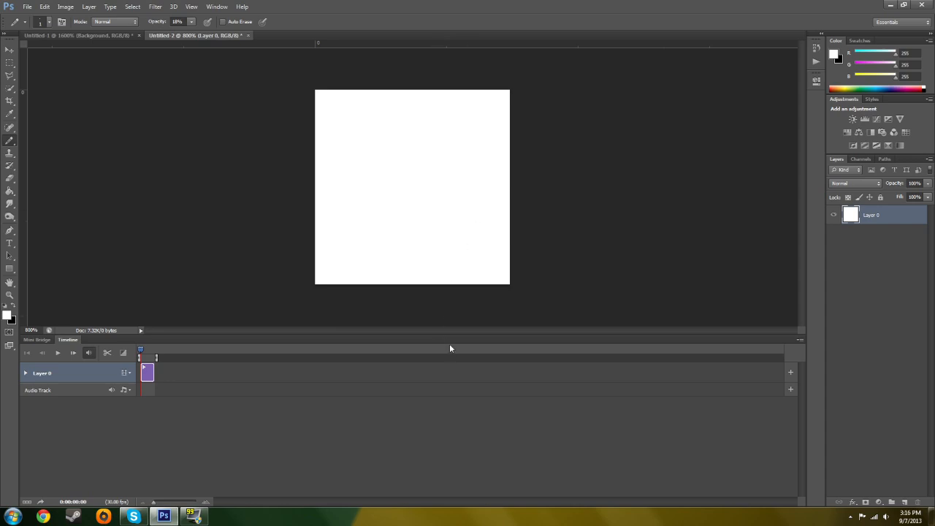
{"action": "left_click_drag", "start_coordinate": [444, 336], "coordinate": [444, 410]}
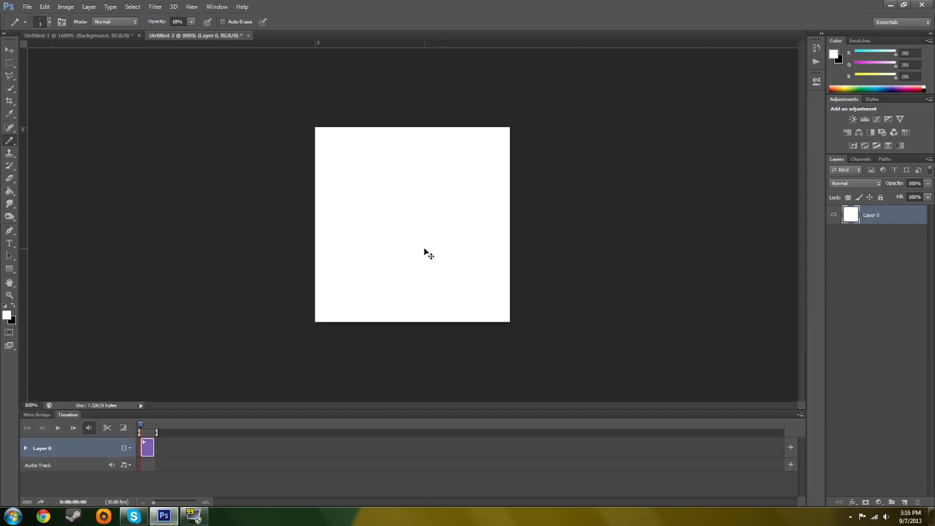
{"action": "key", "text": "ctrl+plus"}
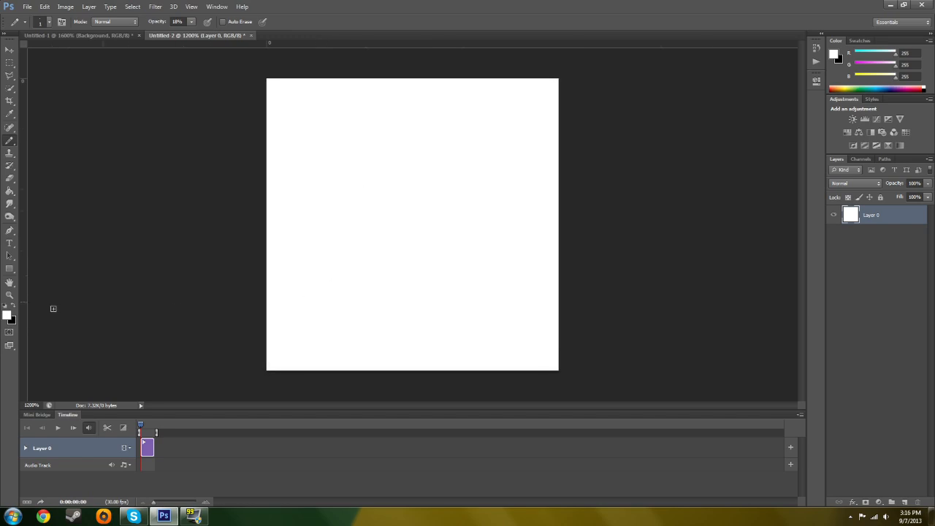
Step: Set the foreground colour to a medium blue (R 100, G 125, B 221)
{"action": "left_click", "coordinate": [8, 316]}
{"action": "left_click_drag", "start_coordinate": [403, 160], "coordinate": [413, 159]}
{"action": "left_click_drag", "start_coordinate": [485, 169], "coordinate": [481, 210]}
{"action": "left_click", "coordinate": [470, 154]}
{"action": "left_click_drag", "start_coordinate": [442, 162], "coordinate": [416, 193]}
{"action": "left_click", "coordinate": [567, 132]}
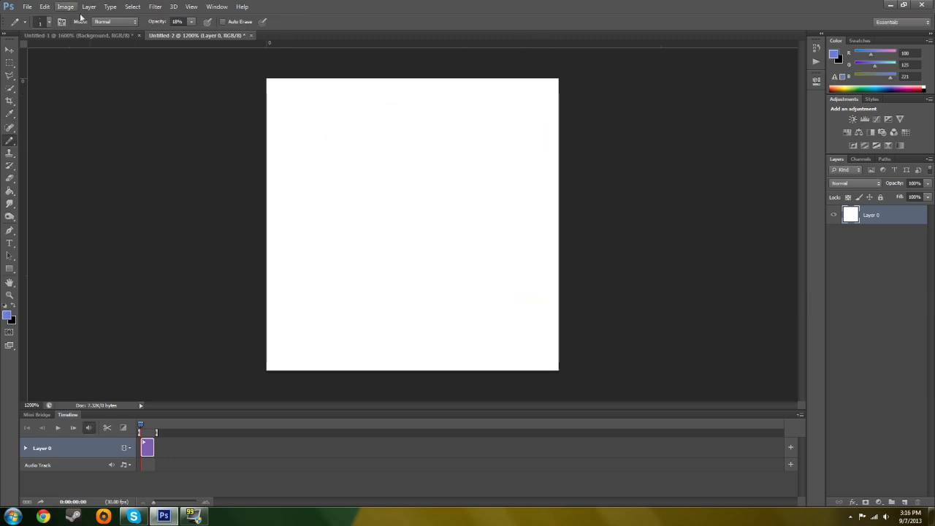
Step: Cover the whole of Layer 0 with the blue using the Pencil tool at 47 px and 100% opacity
{"action": "left_click", "coordinate": [48, 21]}
{"action": "left_click_drag", "start_coordinate": [33, 53], "coordinate": [41, 58]}
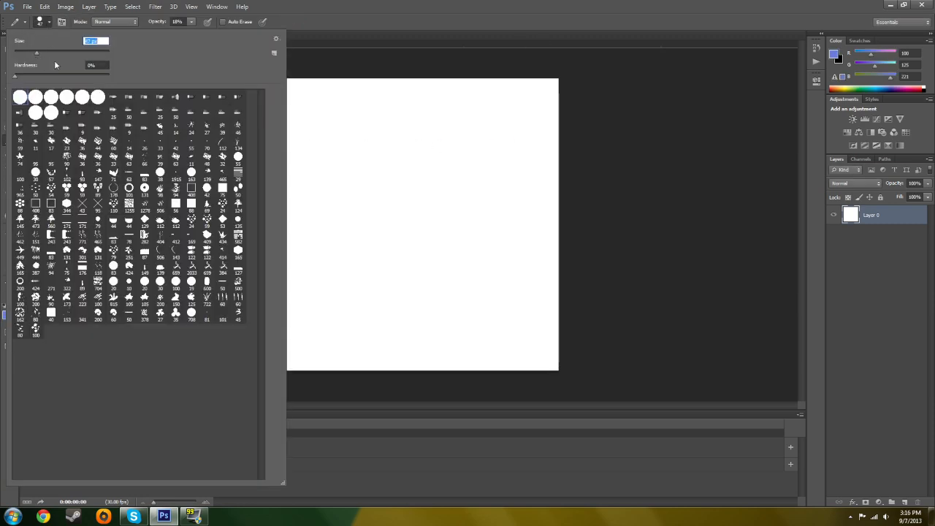
{"action": "left_click", "coordinate": [363, 180]}
{"action": "mouse_move", "coordinate": [390, 221]}
{"action": "left_mouse_down"}
{"action": "mouse_move", "coordinate": [427, 248]}
{"action": "mouse_move", "coordinate": [388, 274]}
{"action": "mouse_move", "coordinate": [522, 185]}
{"action": "mouse_move", "coordinate": [424, 73]}
{"action": "mouse_move", "coordinate": [382, 250]}
{"action": "left_mouse_up"}
{"action": "left_click_drag", "start_coordinate": [192, 32], "coordinate": [276, 42]}
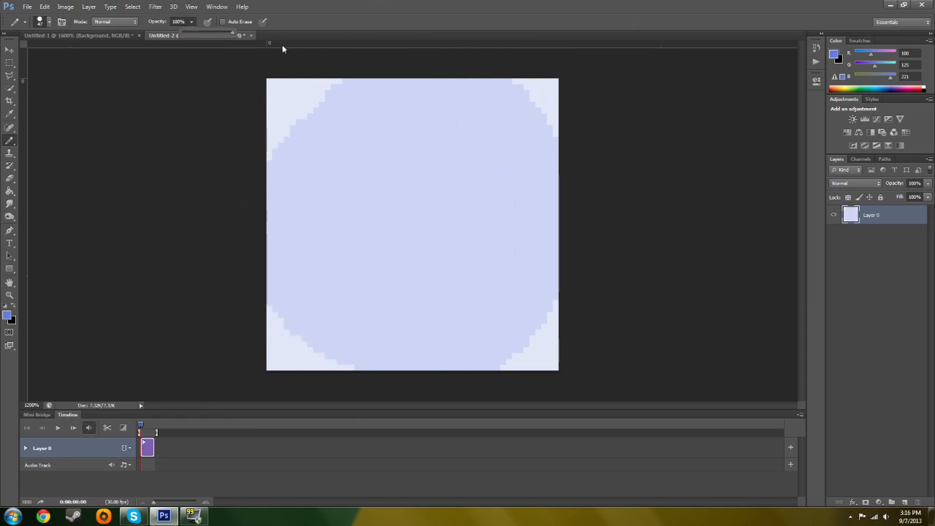
{"action": "mouse_move", "coordinate": [409, 225]}
{"action": "left_mouse_down"}
{"action": "mouse_move", "coordinate": [323, 282]}
{"action": "mouse_move", "coordinate": [542, 125]}
{"action": "left_mouse_up"}
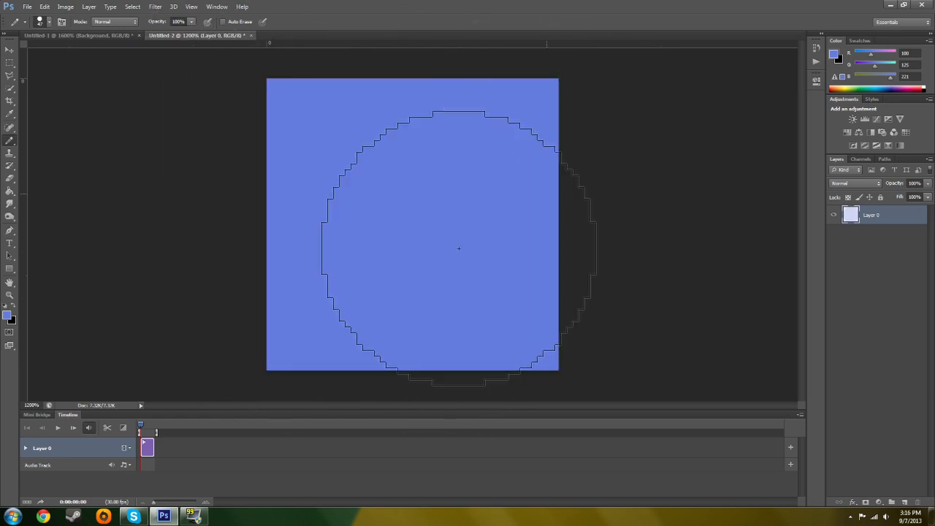
Step: Set the foreground colour to dark blue (R 63, G 79, B 140) and the pencil size to 9 px
{"action": "left_click", "coordinate": [7, 315]}
{"action": "left_click_drag", "start_coordinate": [472, 161], "coordinate": [472, 194]}
{"action": "left_click", "coordinate": [568, 132]}
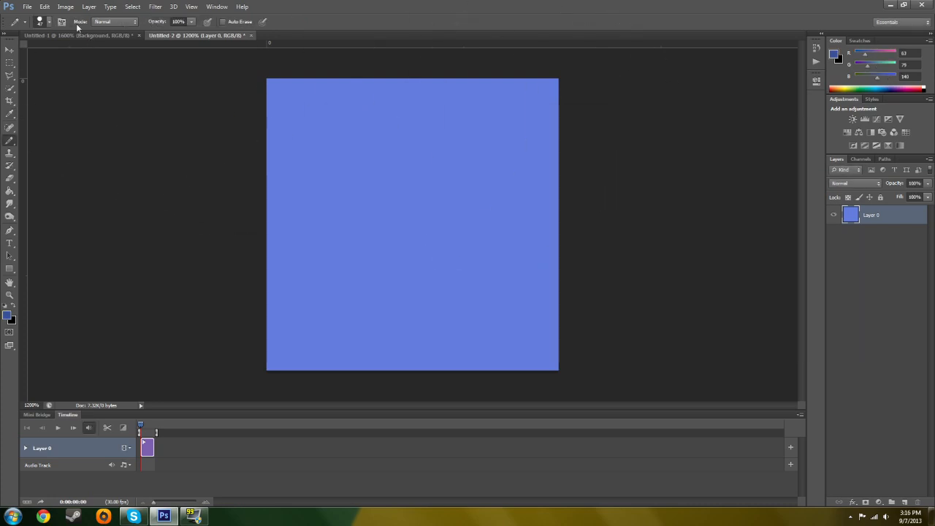
{"action": "left_click", "coordinate": [47, 22]}
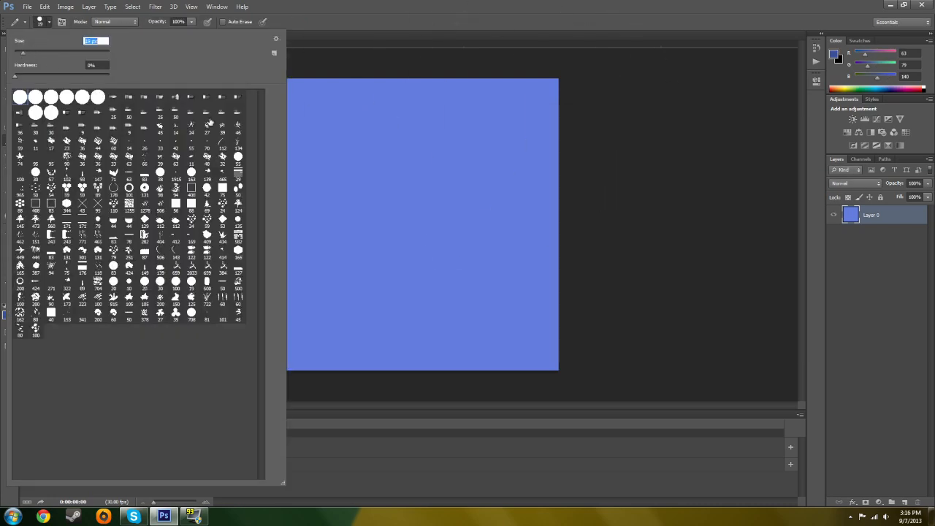
{"action": "left_click_drag", "start_coordinate": [23, 54], "coordinate": [18, 54]}
{"action": "key", "text": "Return"}
Step: Paint four dark blue diagonal stripes across Layer 0, running from upper left to lower right and including two opposite corners
{"action": "mouse_move", "coordinate": [551, 64]}
{"action": "left_mouse_down"}
{"action": "mouse_move", "coordinate": [600, 123]}
{"action": "mouse_move", "coordinate": [547, 86]}
{"action": "mouse_move", "coordinate": [597, 144]}
{"action": "mouse_move", "coordinate": [509, 61]}
{"action": "left_mouse_up"}
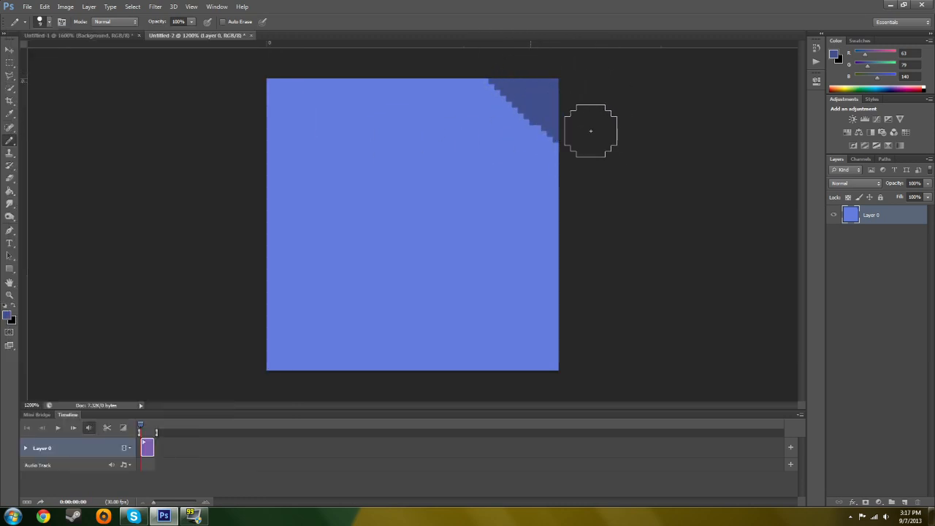
{"action": "left_click", "coordinate": [343, 76]}
{"action": "left_click_drag", "start_coordinate": [377, 95], "coordinate": [599, 286]}
{"action": "left_click_drag", "start_coordinate": [547, 254], "coordinate": [333, 67]}
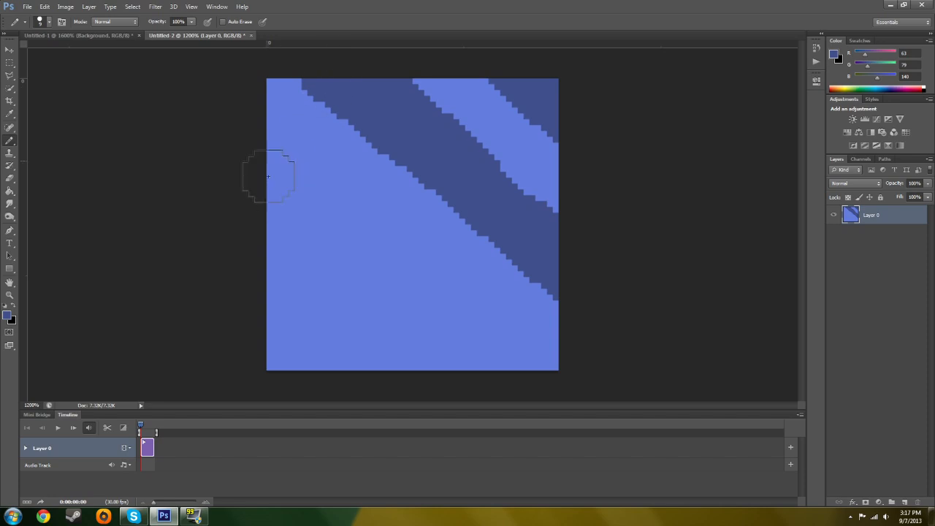
{"action": "left_click_drag", "start_coordinate": [240, 129], "coordinate": [339, 245]}
{"action": "mouse_move", "coordinate": [403, 296]}
{"action": "left_mouse_down"}
{"action": "mouse_move", "coordinate": [533, 382]}
{"action": "mouse_move", "coordinate": [518, 375]}
{"action": "left_mouse_up"}
{"action": "mouse_move", "coordinate": [366, 266]}
{"action": "left_mouse_down"}
{"action": "mouse_move", "coordinate": [257, 150]}
{"action": "mouse_move", "coordinate": [382, 271]}
{"action": "mouse_move", "coordinate": [547, 390]}
{"action": "left_mouse_up"}
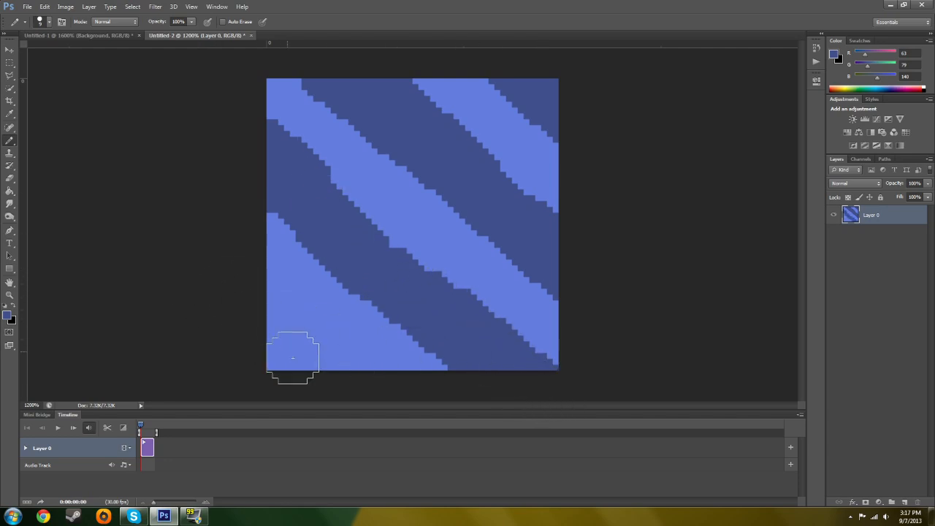
{"action": "left_click_drag", "start_coordinate": [288, 353], "coordinate": [317, 384]}
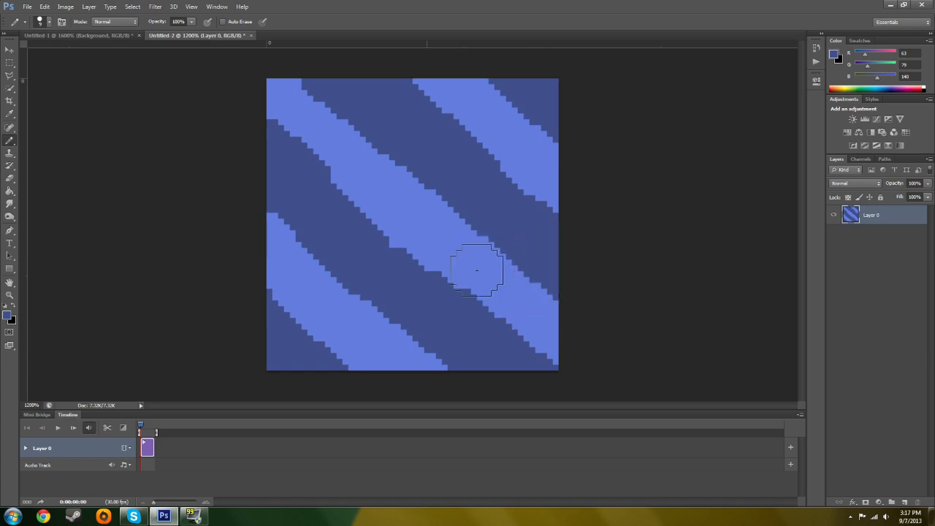
Step: Switch to FRAPS to check its video capture frame rate settings, and minimise its window
{"action": "mouse_move", "coordinate": [152, 450]}
{"action": "left_mouse_down"}
{"action": "mouse_move", "coordinate": [142, 448]}
{"action": "mouse_move", "coordinate": [151, 448]}
{"action": "left_mouse_up"}
{"action": "left_click", "coordinate": [193, 515]}
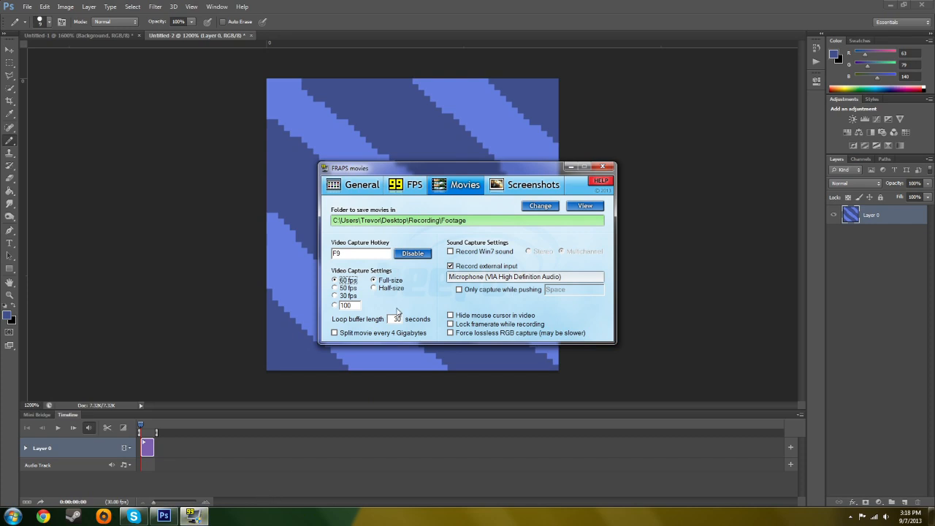
{"action": "left_click", "coordinate": [570, 166]}
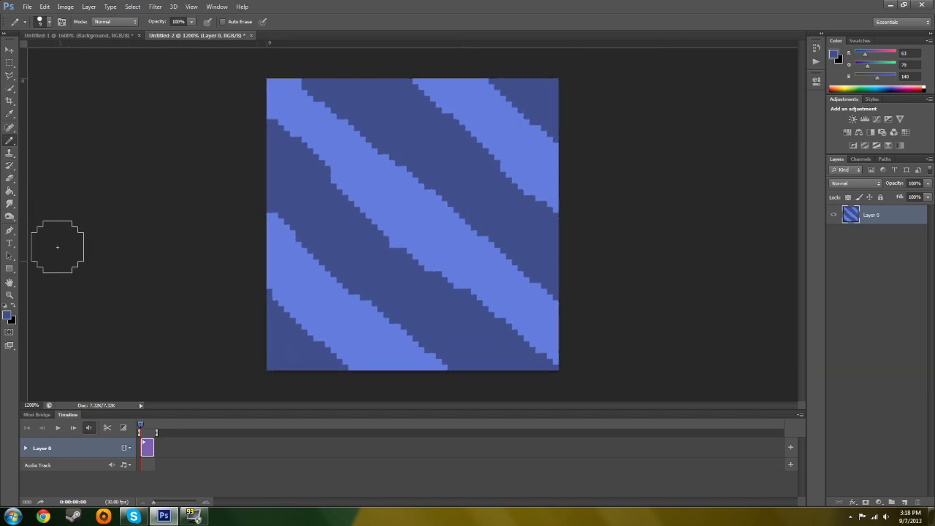
Step: Swap the foreground and background colours and add a new empty layer above the striped Layer 0
{"action": "left_click", "coordinate": [14, 306]}
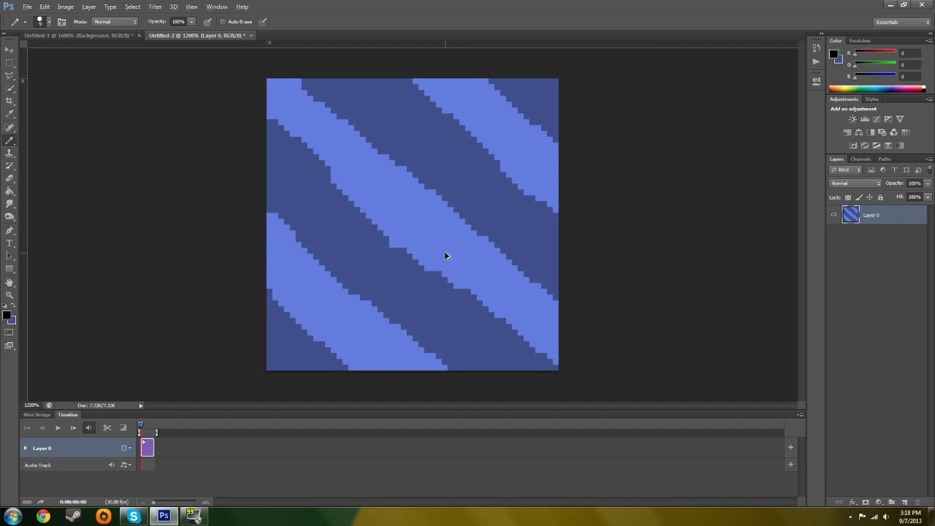
{"action": "key", "text": "ctrl+shift+alt+n"}
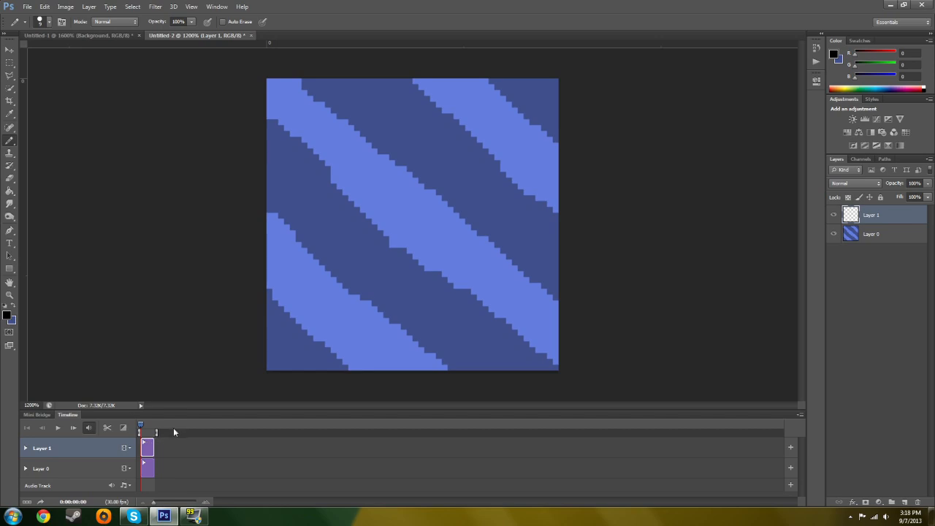
Step: Set the foreground colour to a tan brown (R 167, G 135, B 57) and return to the Pencil tool
{"action": "left_click", "coordinate": [6, 315]}
{"action": "left_click_drag", "start_coordinate": [472, 260], "coordinate": [472, 165]}
{"action": "mouse_move", "coordinate": [358, 191]}
{"action": "left_mouse_down"}
{"action": "mouse_move", "coordinate": [349, 233]}
{"action": "mouse_move", "coordinate": [348, 183]}
{"action": "mouse_move", "coordinate": [355, 233]}
{"action": "left_mouse_up"}
{"action": "left_click", "coordinate": [472, 193]}
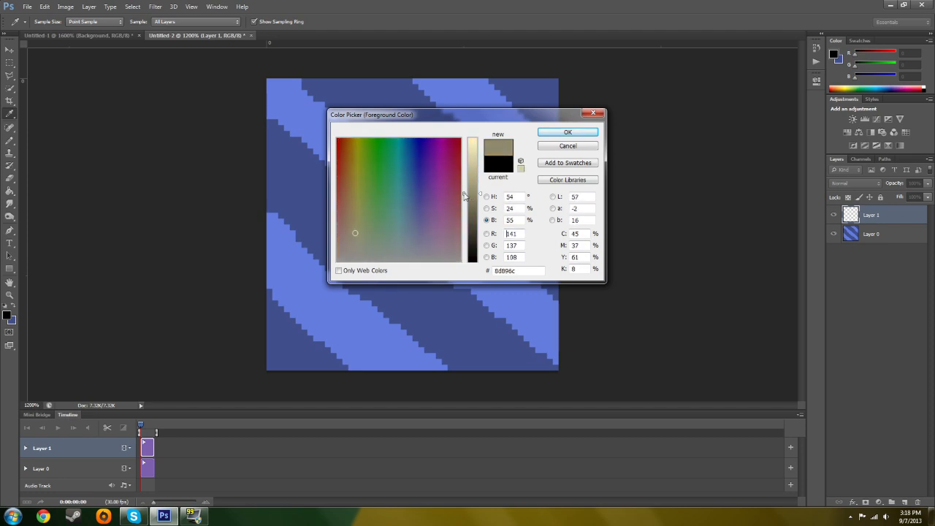
{"action": "left_click", "coordinate": [357, 195]}
{"action": "mouse_move", "coordinate": [387, 198]}
{"action": "left_mouse_down"}
{"action": "mouse_move", "coordinate": [431, 173]}
{"action": "mouse_move", "coordinate": [348, 168]}
{"action": "left_mouse_up"}
{"action": "left_click_drag", "start_coordinate": [474, 193], "coordinate": [456, 157]}
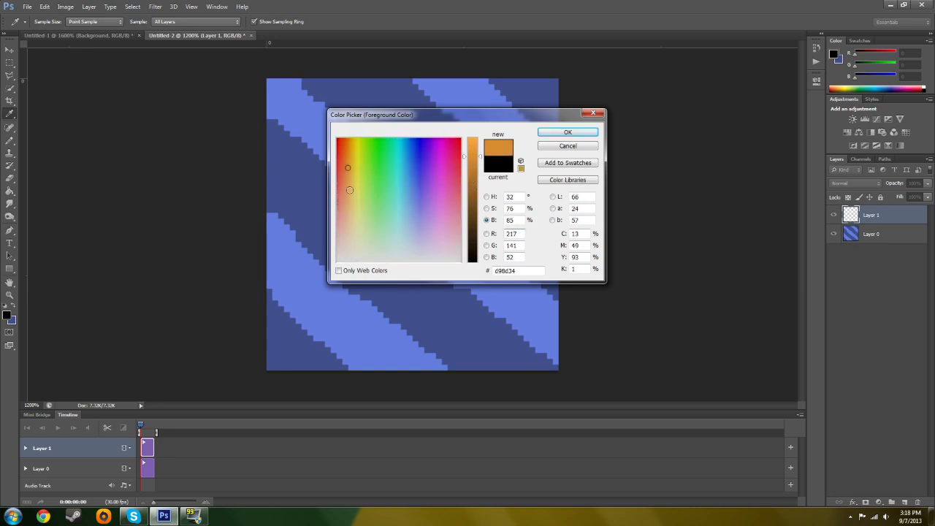
{"action": "left_click", "coordinate": [353, 196]}
{"action": "left_click", "coordinate": [352, 180]}
{"action": "left_click_drag", "start_coordinate": [472, 156], "coordinate": [473, 181]}
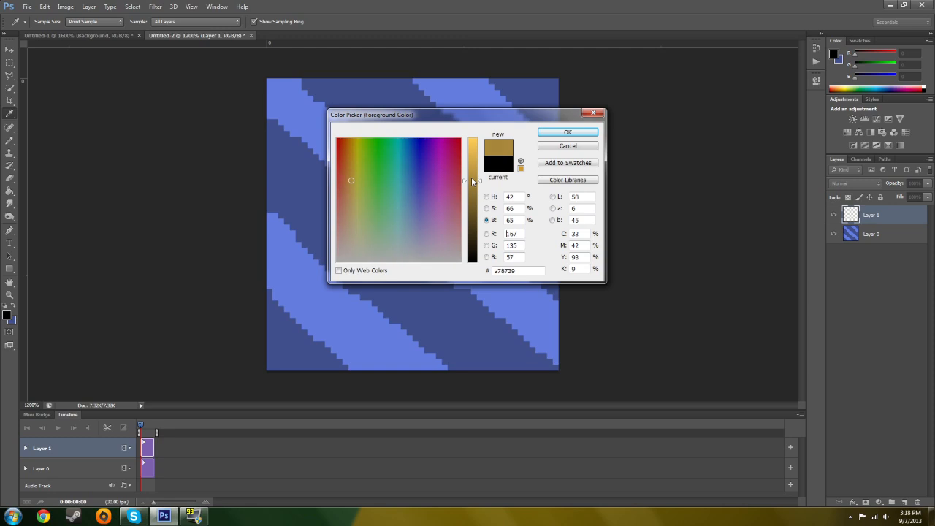
{"action": "left_click", "coordinate": [540, 134]}
{"action": "key", "text": "b"}
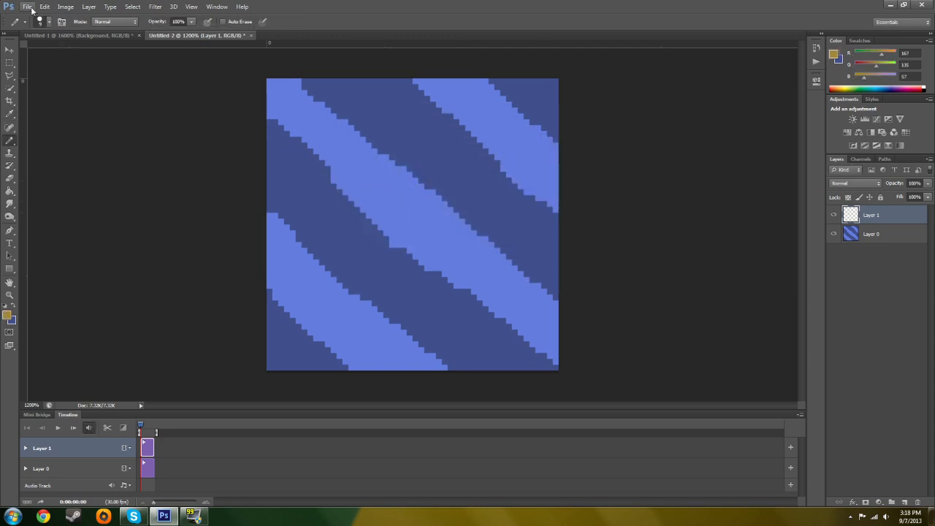
Step: With the pencil at 1 px, paint a filled round tan head about 15 px wide near the middle of Layer 1
{"action": "left_click", "coordinate": [48, 21]}
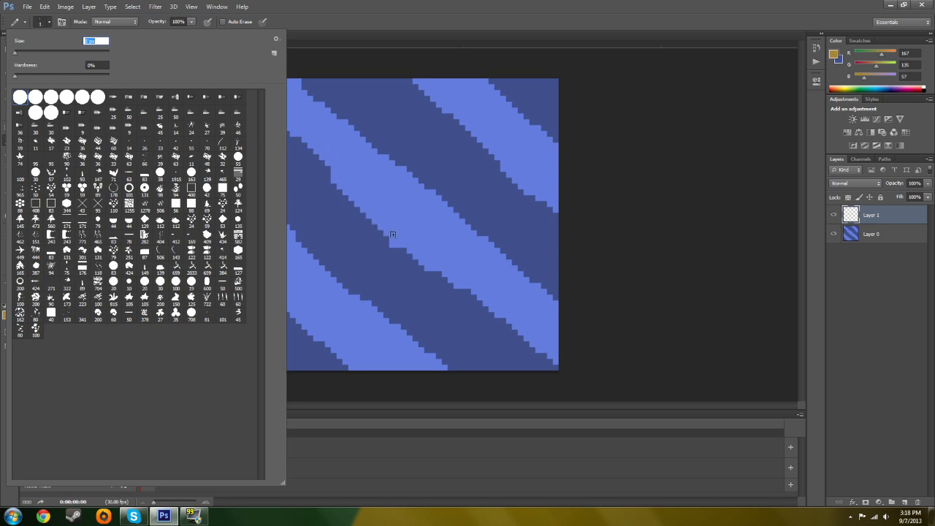
{"action": "left_click", "coordinate": [605, 214]}
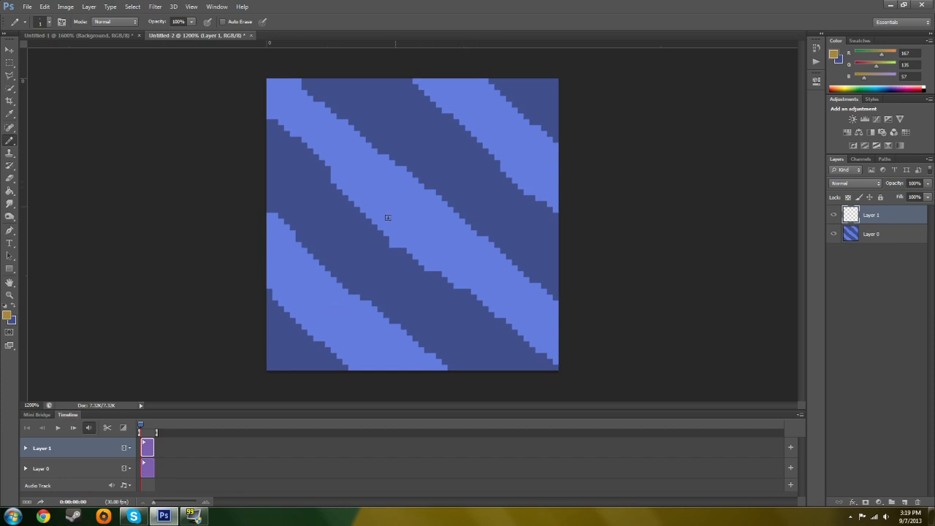
{"action": "mouse_move", "coordinate": [412, 221]}
{"action": "left_mouse_down"}
{"action": "mouse_move", "coordinate": [409, 229]}
{"action": "mouse_move", "coordinate": [428, 232]}
{"action": "mouse_move", "coordinate": [386, 233]}
{"action": "mouse_move", "coordinate": [415, 244]}
{"action": "left_mouse_up"}
{"action": "mouse_move", "coordinate": [389, 195]}
{"action": "left_mouse_down"}
{"action": "mouse_move", "coordinate": [364, 214]}
{"action": "mouse_move", "coordinate": [393, 240]}
{"action": "left_mouse_up"}
{"action": "mouse_move", "coordinate": [376, 203]}
{"action": "left_mouse_down"}
{"action": "mouse_move", "coordinate": [354, 222]}
{"action": "mouse_move", "coordinate": [384, 228]}
{"action": "mouse_move", "coordinate": [359, 218]}
{"action": "mouse_move", "coordinate": [379, 249]}
{"action": "mouse_move", "coordinate": [367, 244]}
{"action": "mouse_move", "coordinate": [358, 208]}
{"action": "left_mouse_up"}
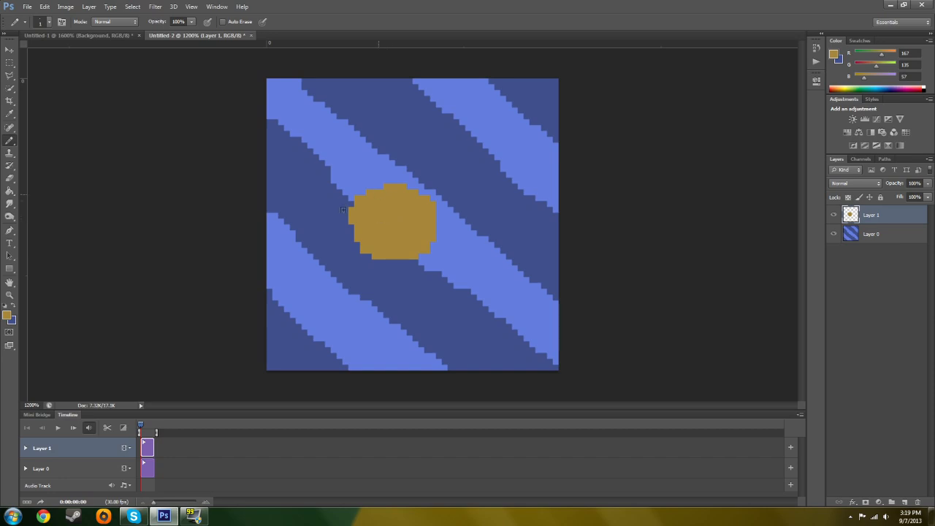
Step: Paint two black eyelid lines across the tan head, three pixels wide for the left eye and two for the right
{"action": "left_click", "coordinate": [7, 315]}
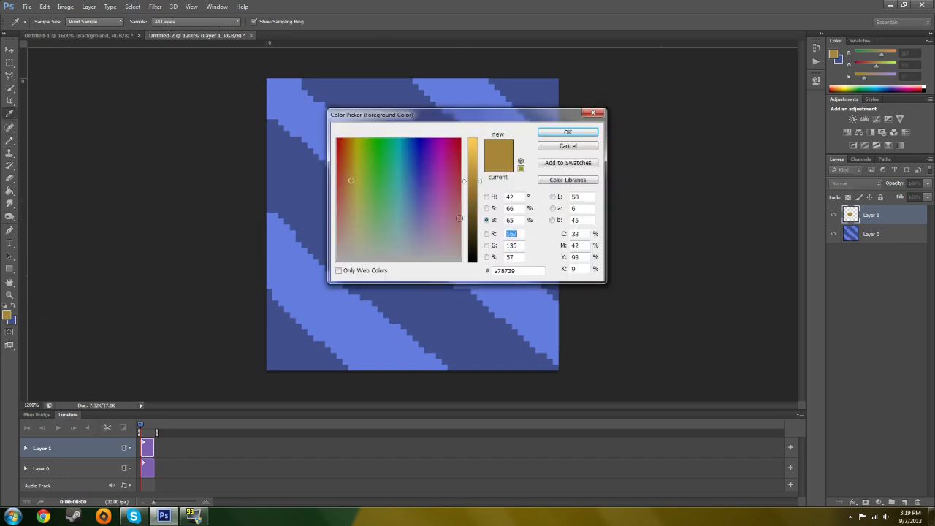
{"action": "left_click", "coordinate": [562, 149]}
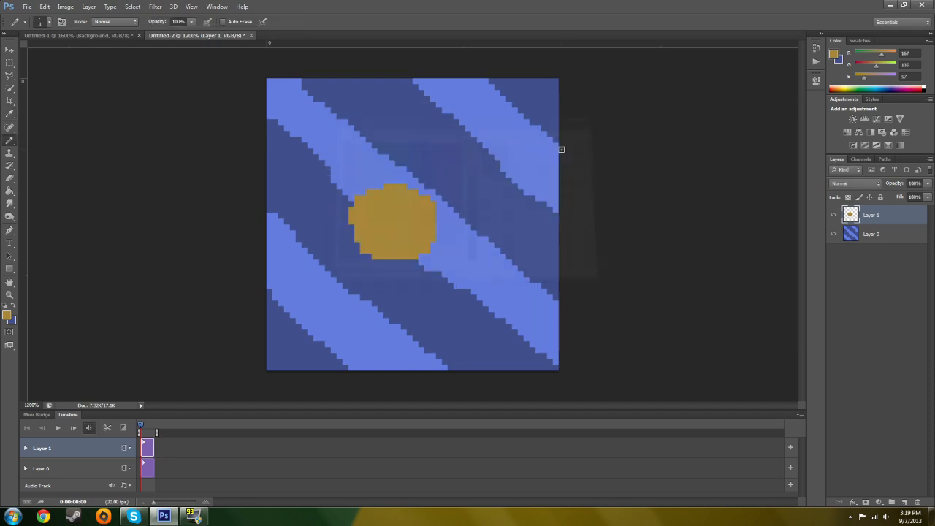
{"action": "scroll", "coordinate": [447, 131], "scroll_direction": "up", "scroll_amount": 3}
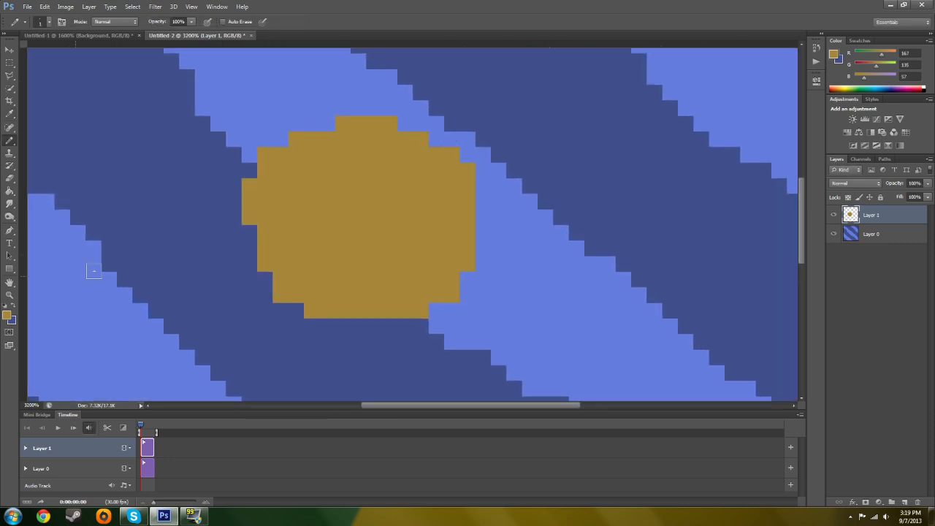
{"action": "left_click", "coordinate": [7, 315]}
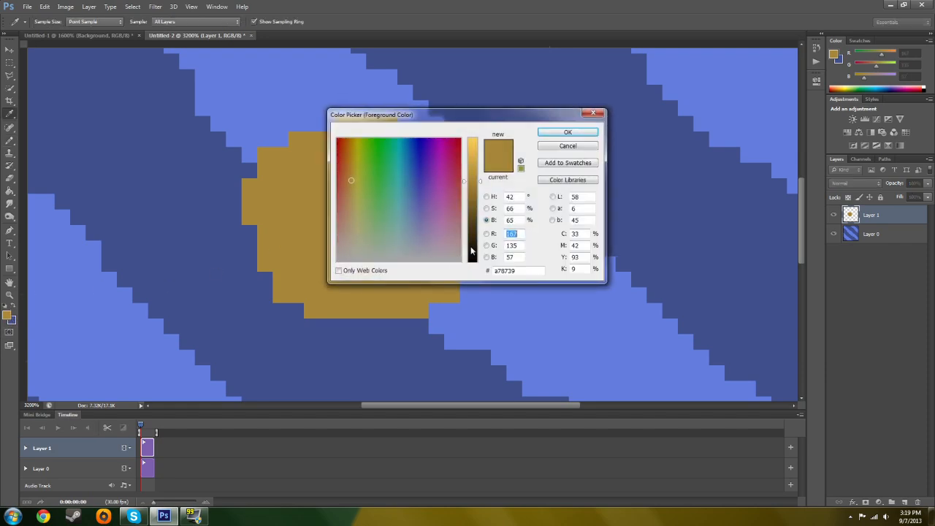
{"action": "left_click_drag", "start_coordinate": [472, 250], "coordinate": [472, 264]}
{"action": "left_click", "coordinate": [562, 133]}
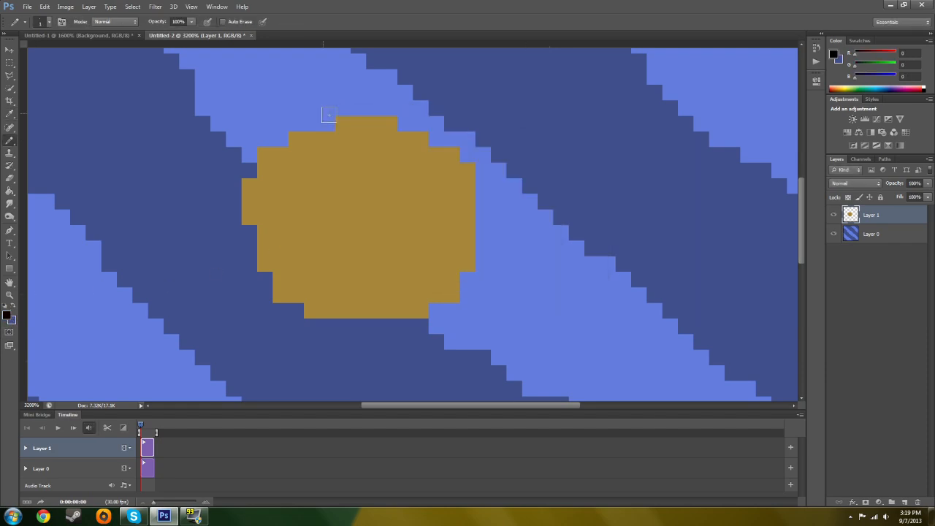
{"action": "left_click", "coordinate": [296, 199]}
{"action": "left_click", "coordinate": [312, 201]}
{"action": "left_click", "coordinate": [327, 201]}
{"action": "left_click", "coordinate": [420, 201]}
{"action": "left_click", "coordinate": [436, 201]}
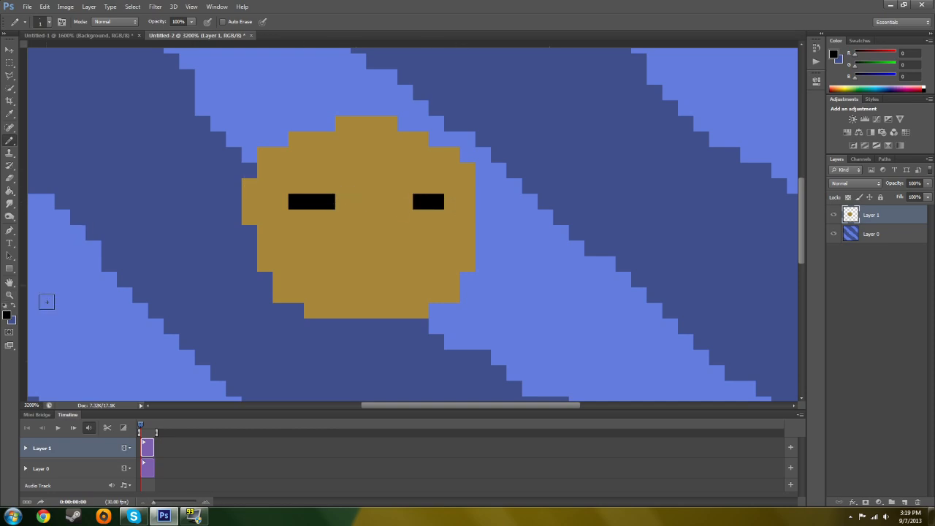
Step: Fill two rows of white (R 255, G 255, B 255) directly beneath each black eyelid line
{"action": "left_click", "coordinate": [7, 314]}
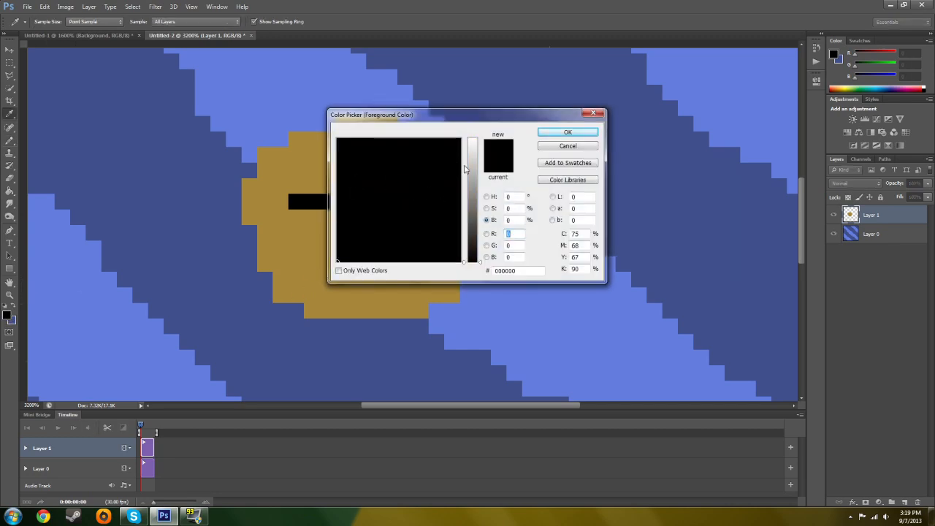
{"action": "left_click", "coordinate": [472, 139]}
{"action": "left_click", "coordinate": [568, 132]}
{"action": "left_click", "coordinate": [296, 216]}
{"action": "left_click", "coordinate": [298, 230]}
{"action": "mouse_move", "coordinate": [298, 230]}
{"action": "left_mouse_down"}
{"action": "mouse_move", "coordinate": [328, 218]}
{"action": "mouse_move", "coordinate": [325, 230]}
{"action": "left_mouse_up"}
{"action": "mouse_move", "coordinate": [421, 217]}
{"action": "left_mouse_down"}
{"action": "mouse_move", "coordinate": [434, 227]}
{"action": "mouse_move", "coordinate": [423, 230]}
{"action": "left_mouse_up"}
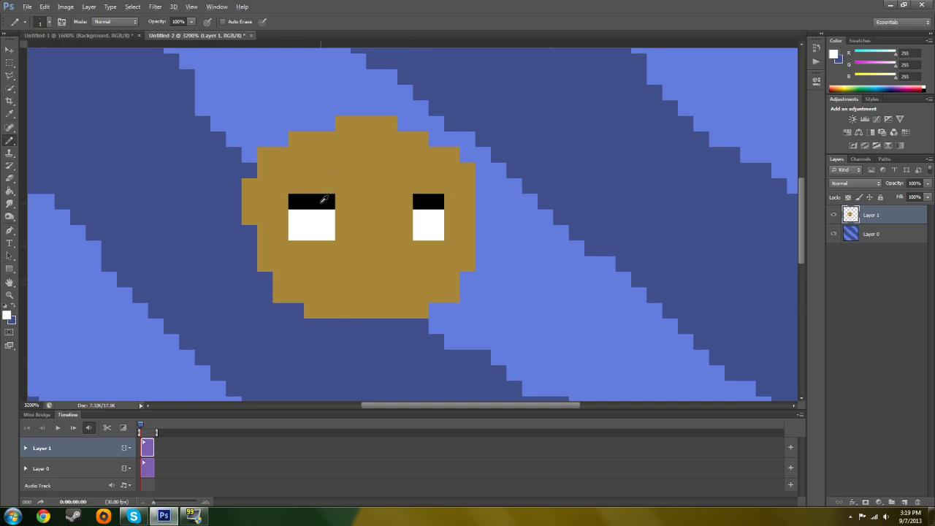
Step: Widen the right eye by one pixel column on its inner side, black on top and white below
{"action": "left_click", "coordinate": [317, 204], "text": "alt"}
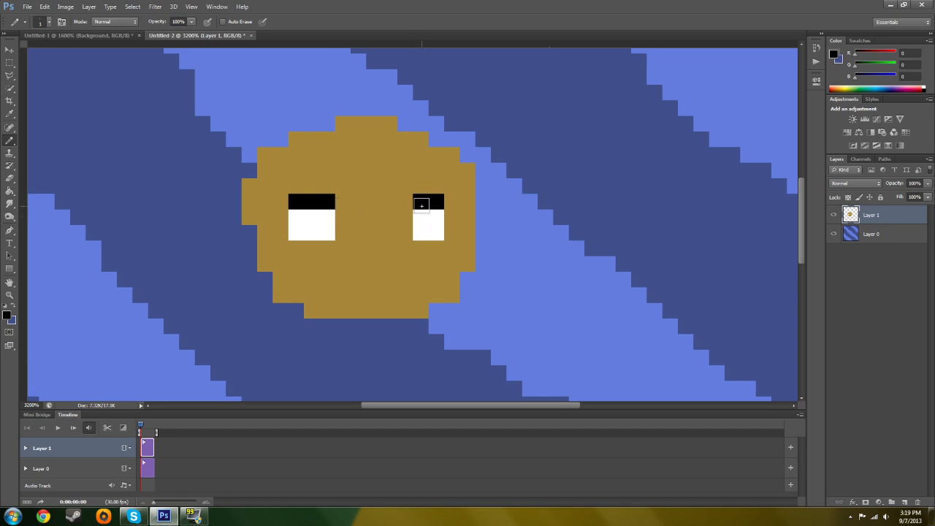
{"action": "left_click", "coordinate": [404, 202]}
{"action": "left_click", "coordinate": [427, 219], "text": "alt"}
{"action": "left_click_drag", "start_coordinate": [407, 216], "coordinate": [407, 231]}
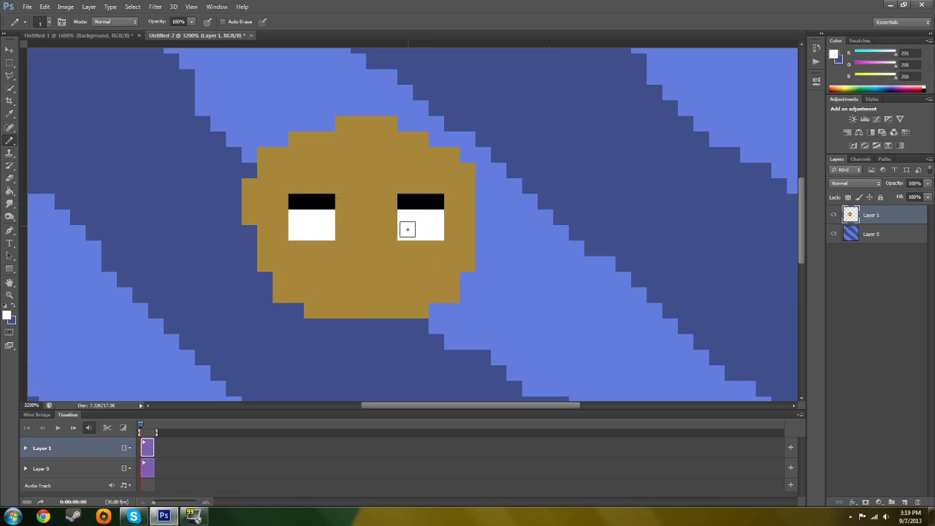
{"action": "left_click", "coordinate": [389, 202]}
{"action": "left_click", "coordinate": [390, 216]}
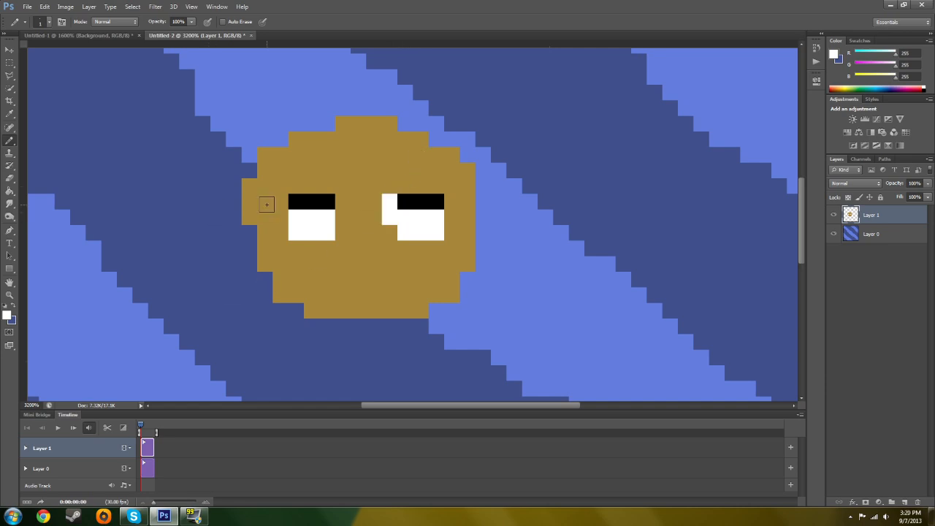
{"action": "key", "text": "ctrl+alt+z"}
{"action": "key", "text": "ctrl+alt+z"}
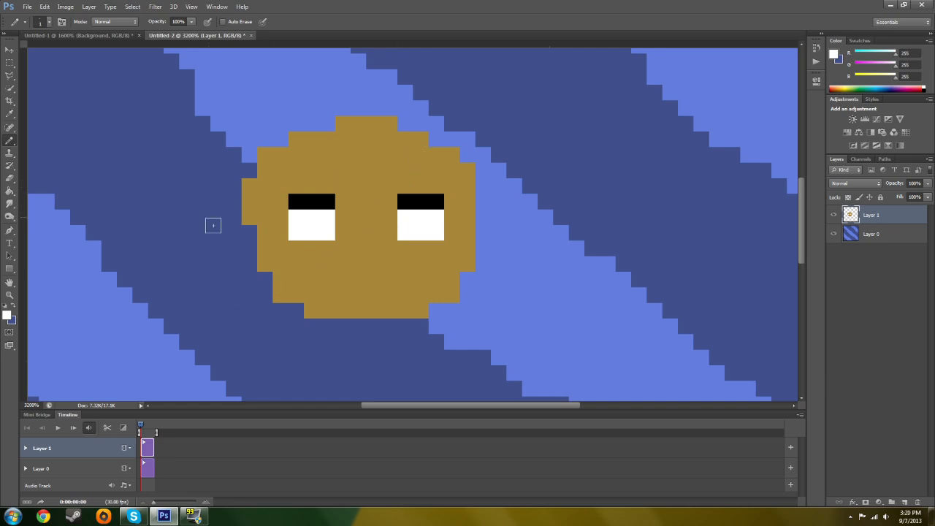
Step: Paint one near-black pupil pixel (R 23, G 23, B 23) in the upper inner corner of each eye's white
{"action": "left_click", "coordinate": [10, 314]}
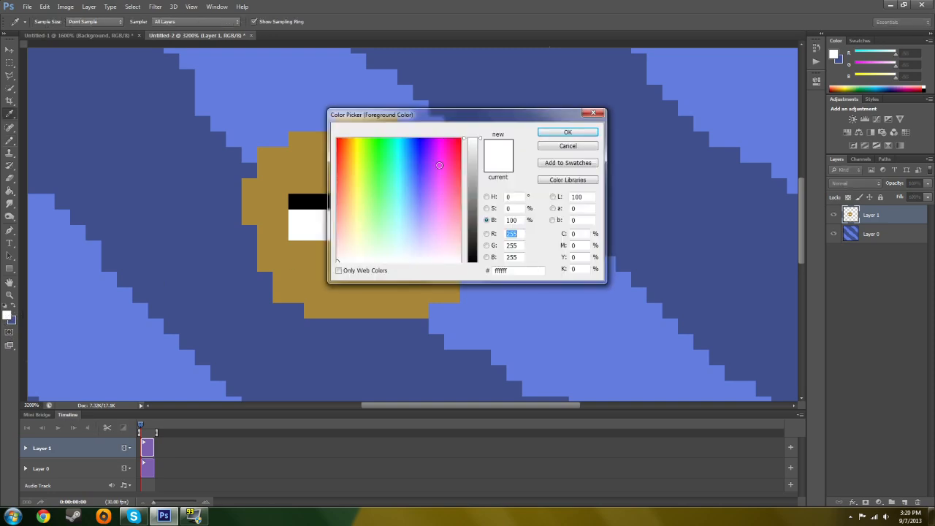
{"action": "left_click_drag", "start_coordinate": [472, 236], "coordinate": [468, 250]}
{"action": "left_click", "coordinate": [556, 132]}
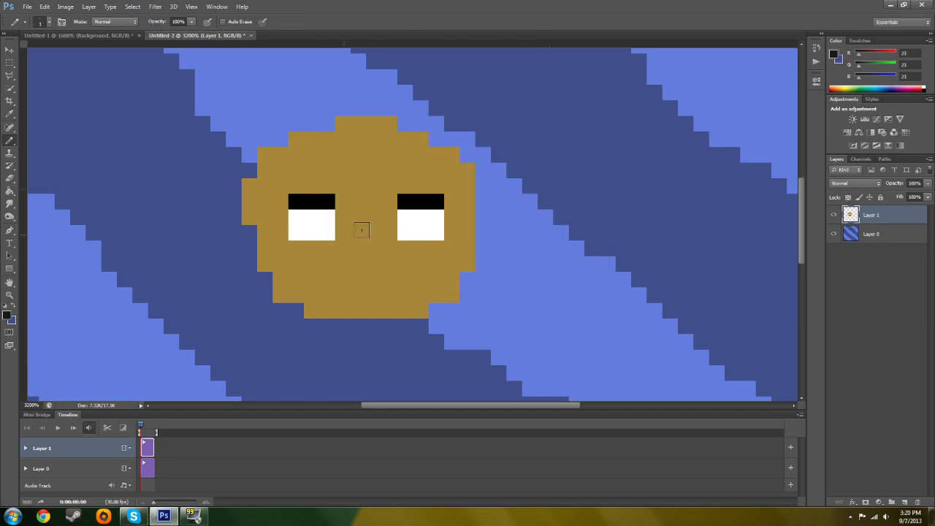
{"action": "left_click", "coordinate": [328, 217]}
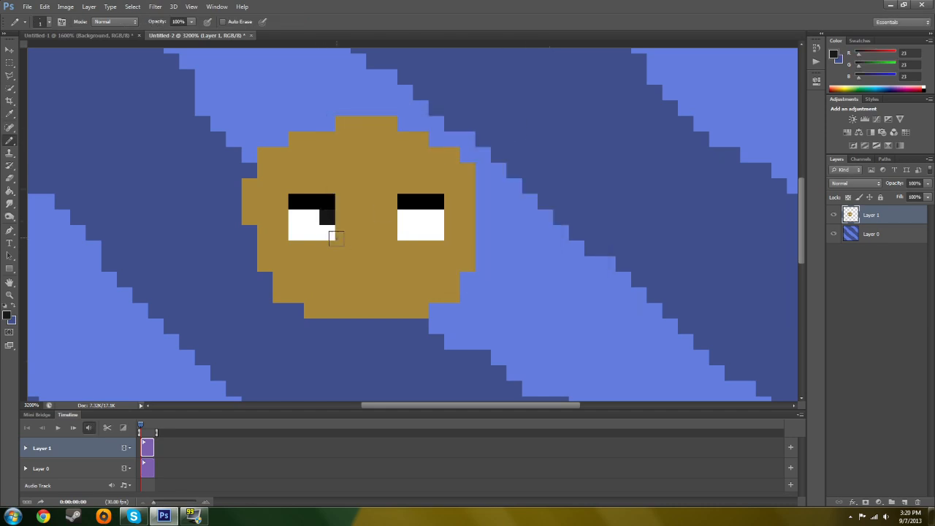
{"action": "left_click", "coordinate": [406, 218]}
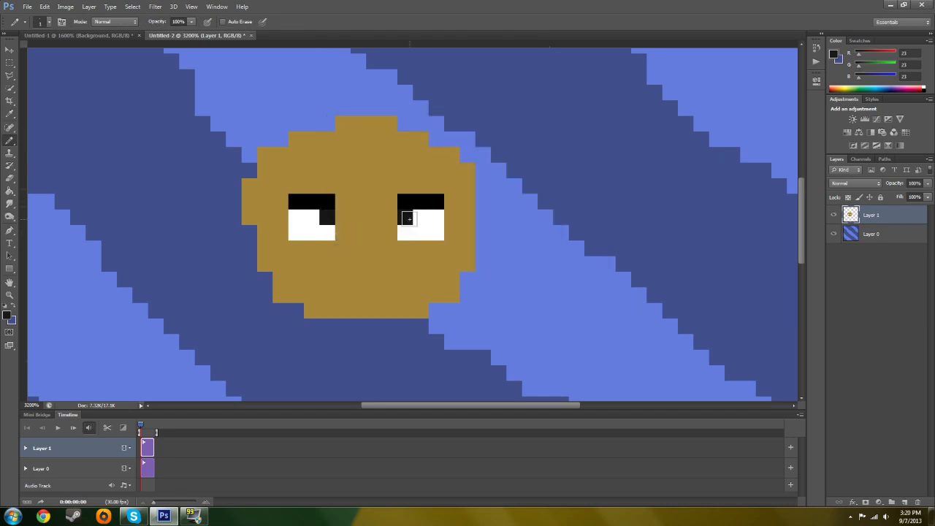
Step: Paint one dark grey pixel (R 55, G 55, B 55) directly below the near-black pupil pixel in each eye
{"action": "left_click", "coordinate": [8, 316]}
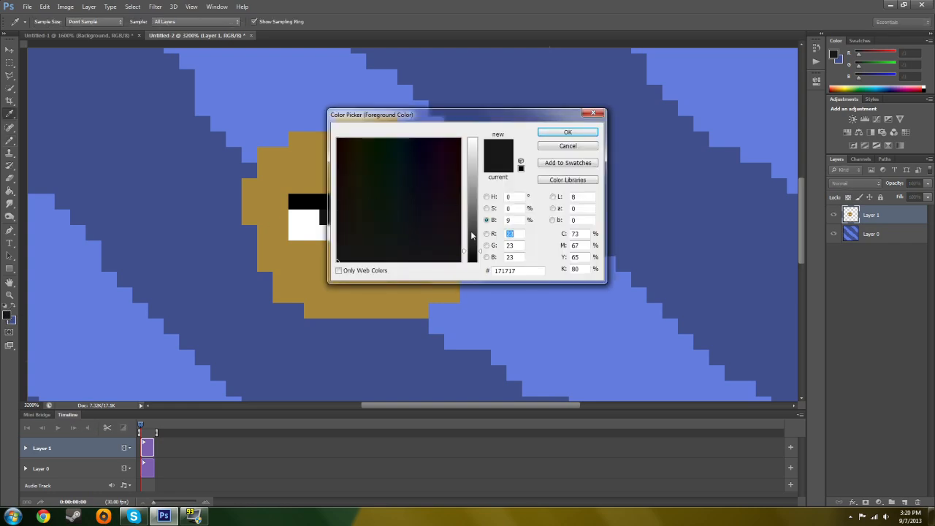
{"action": "left_click", "coordinate": [472, 234]}
{"action": "left_click", "coordinate": [474, 234]}
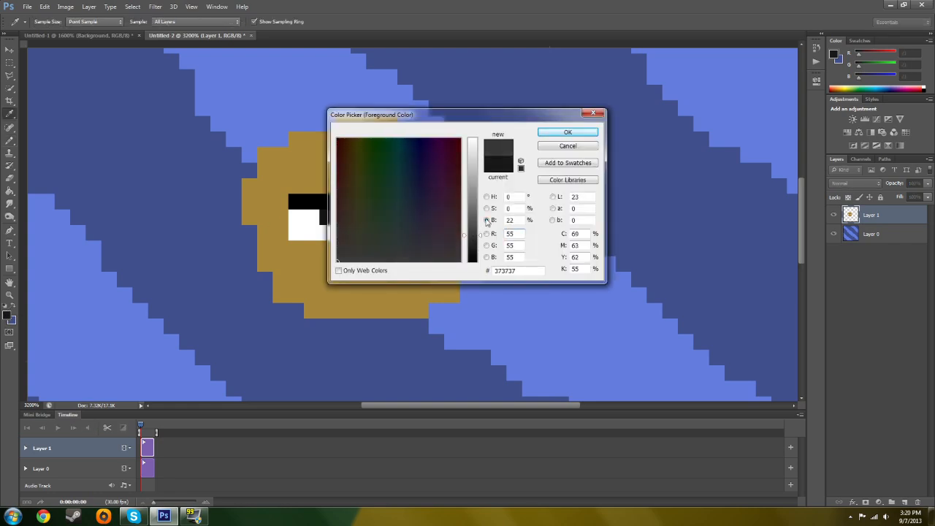
{"action": "left_click", "coordinate": [554, 133]}
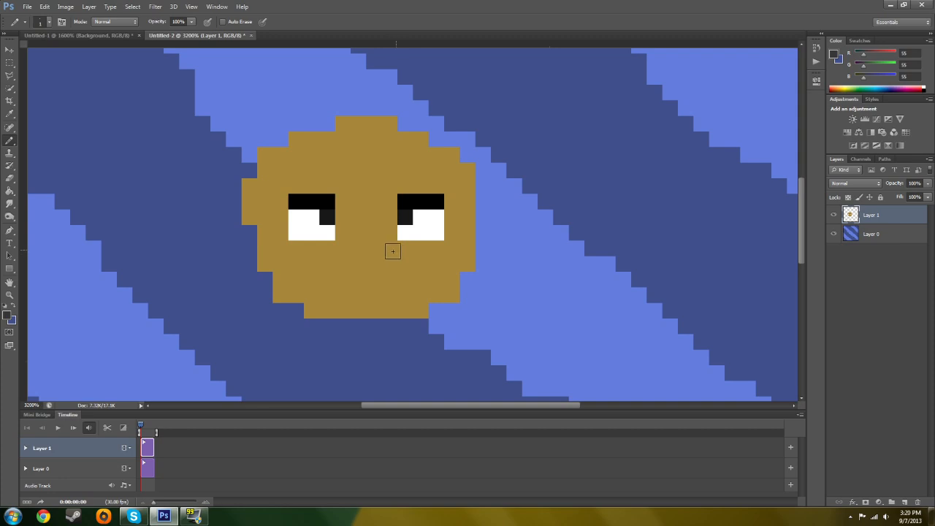
{"action": "left_click", "coordinate": [405, 232]}
{"action": "left_click", "coordinate": [326, 233]}
Step: Shade the upper row of white pixels in both eyes with light grey (R 187, G 187, B 187)
{"action": "left_click", "coordinate": [8, 316]}
{"action": "mouse_move", "coordinate": [474, 182]}
{"action": "left_mouse_down"}
{"action": "mouse_move", "coordinate": [475, 163]}
{"action": "mouse_move", "coordinate": [475, 181]}
{"action": "left_mouse_up"}
{"action": "left_click", "coordinate": [568, 132]}
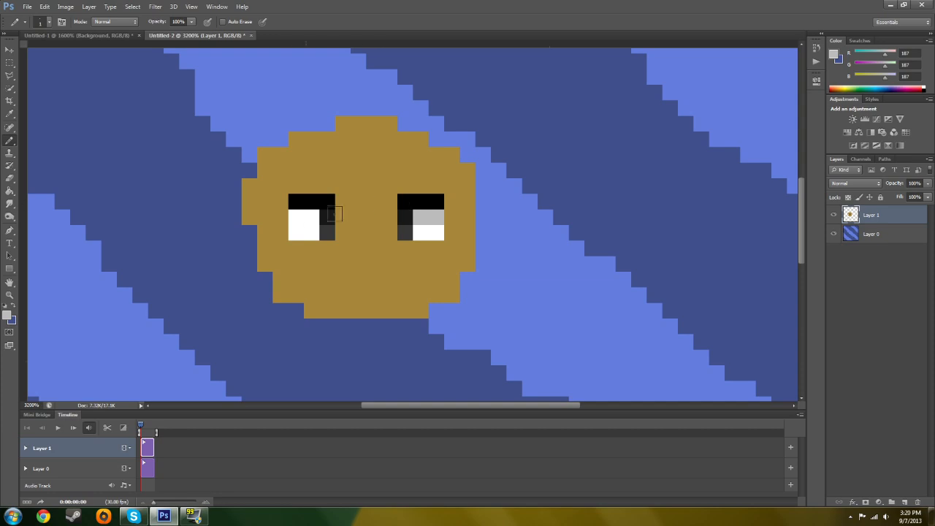
{"action": "left_click", "coordinate": [312, 218]}
{"action": "left_click", "coordinate": [300, 219]}
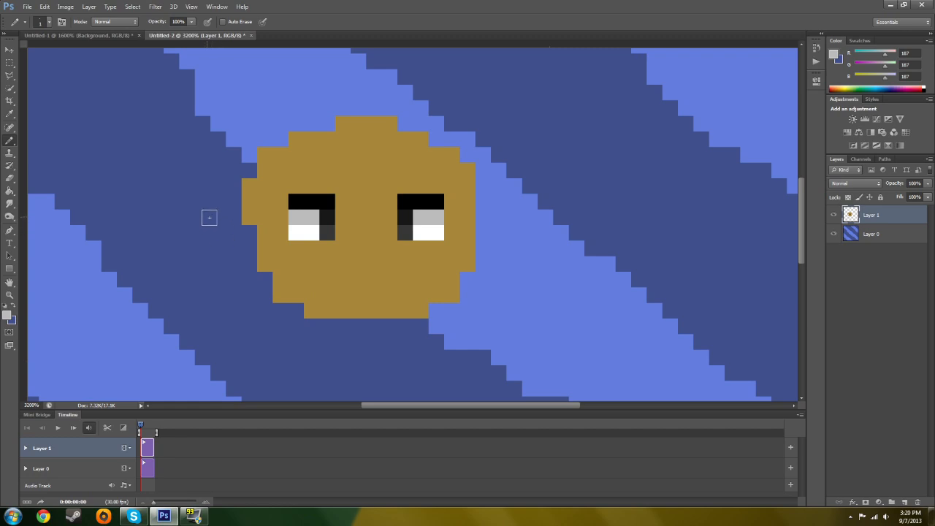
Step: Set the foreground colour to black
{"action": "left_click", "coordinate": [8, 314]}
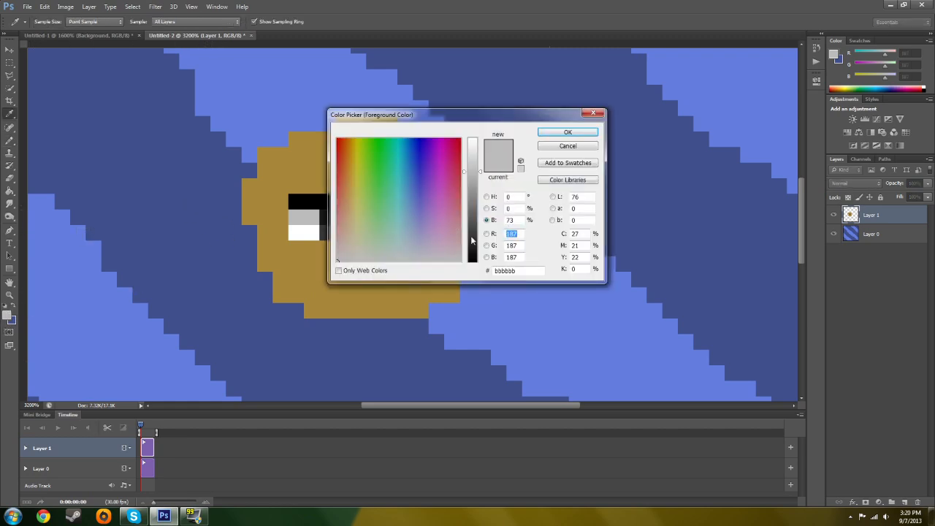
{"action": "left_click_drag", "start_coordinate": [471, 240], "coordinate": [471, 262]}
{"action": "left_click", "coordinate": [549, 134]}
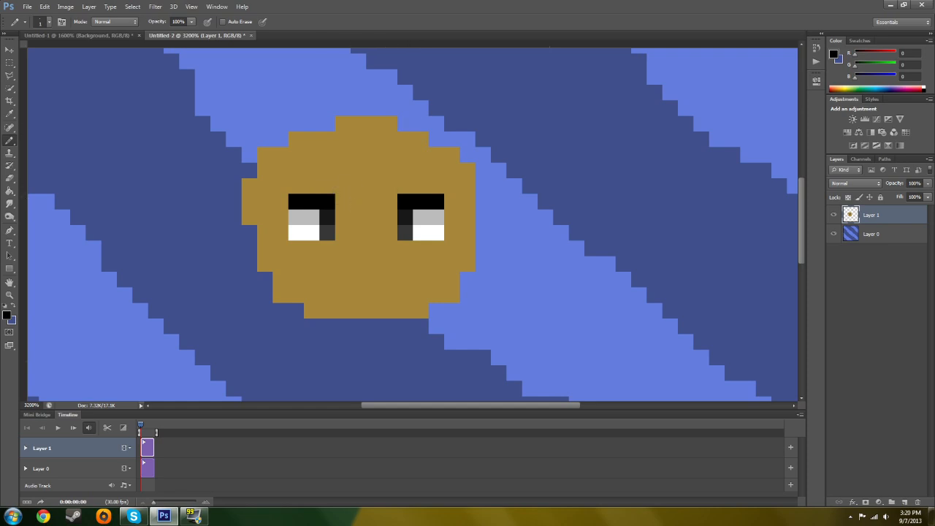
Step: Set the Pencil's foreground colour to a darker shade of the face's tan (R 129, G 104, B 44)
{"action": "left_click", "coordinate": [7, 315]}
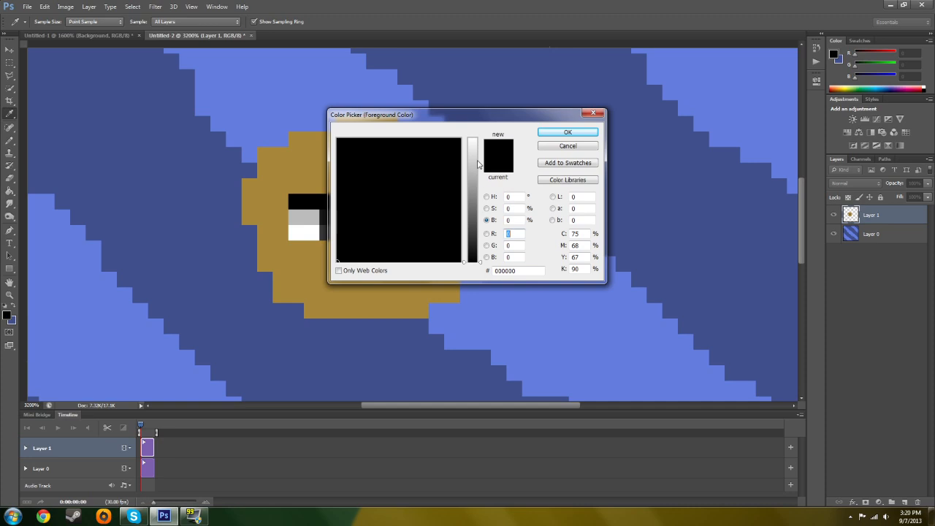
{"action": "left_click", "coordinate": [479, 164]}
{"action": "left_click", "coordinate": [368, 287]}
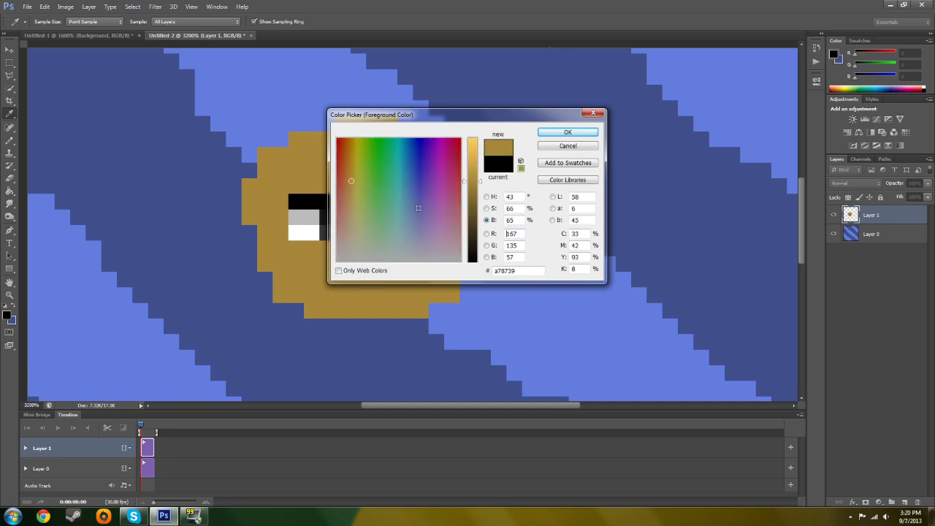
{"action": "left_click_drag", "start_coordinate": [475, 192], "coordinate": [472, 203]}
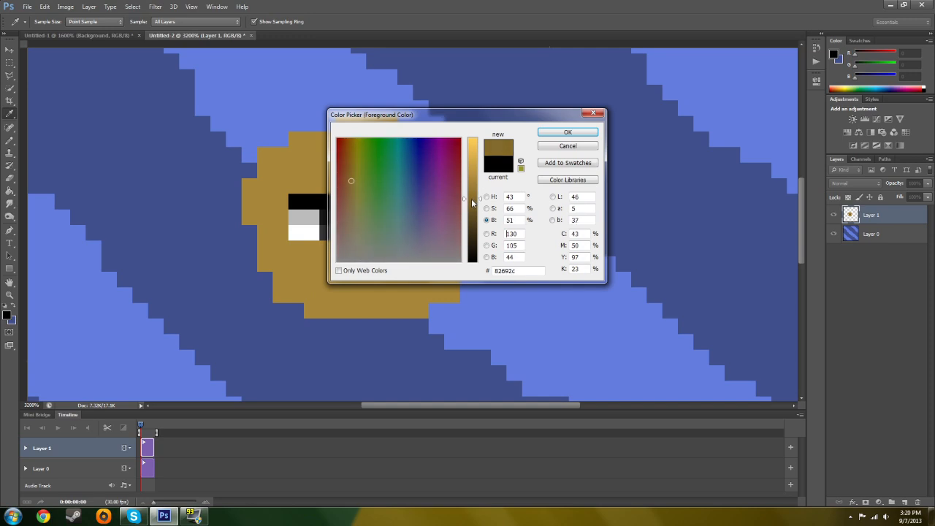
{"action": "left_click", "coordinate": [568, 132]}
{"action": "key", "text": "b"}
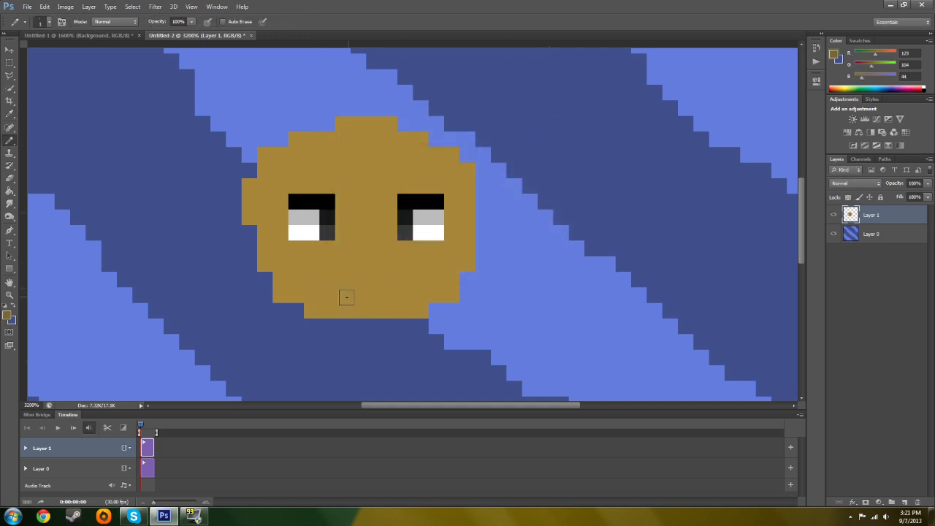
Step: Shade the left part of the face in dark tan, from the crown past the outer side of the left eye to the chin
{"action": "left_click", "coordinate": [358, 311]}
{"action": "mouse_move", "coordinate": [347, 294]}
{"action": "left_mouse_down"}
{"action": "mouse_move", "coordinate": [359, 295]}
{"action": "mouse_move", "coordinate": [311, 247]}
{"action": "left_mouse_up"}
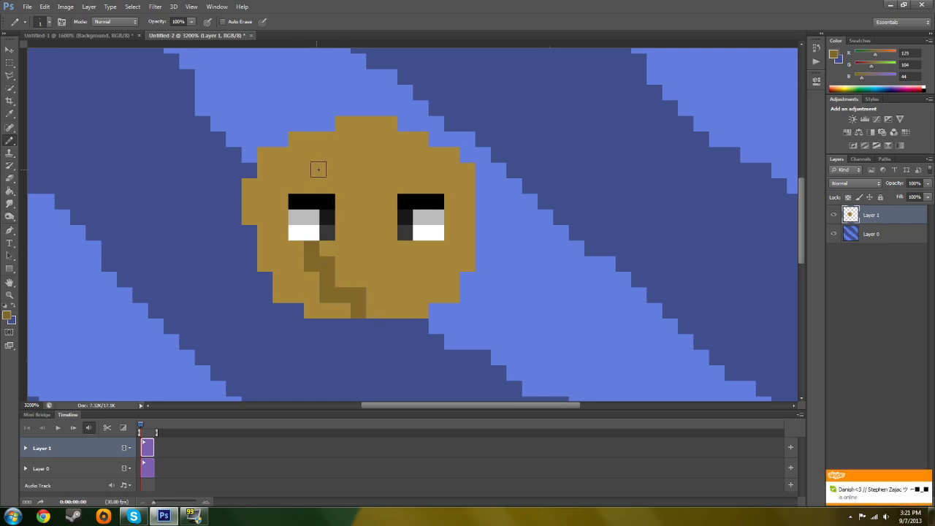
{"action": "mouse_move", "coordinate": [312, 182]}
{"action": "left_mouse_down"}
{"action": "mouse_move", "coordinate": [331, 150]}
{"action": "mouse_move", "coordinate": [389, 128]}
{"action": "mouse_move", "coordinate": [349, 128]}
{"action": "left_mouse_up"}
{"action": "left_click", "coordinate": [313, 145]}
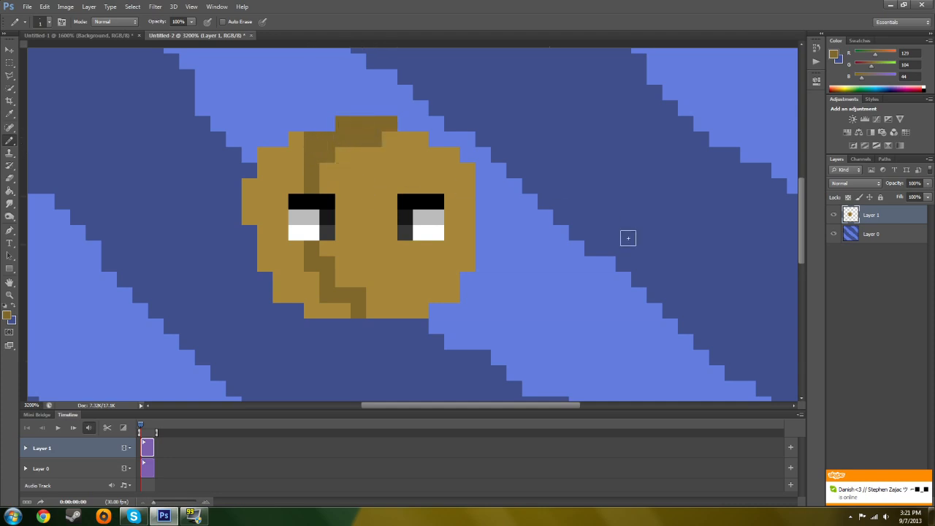
{"action": "mouse_move", "coordinate": [298, 171]}
{"action": "left_mouse_down"}
{"action": "mouse_move", "coordinate": [296, 142]}
{"action": "mouse_move", "coordinate": [291, 161]}
{"action": "mouse_move", "coordinate": [264, 159]}
{"action": "mouse_move", "coordinate": [265, 191]}
{"action": "mouse_move", "coordinate": [253, 193]}
{"action": "mouse_move", "coordinate": [251, 206]}
{"action": "mouse_move", "coordinate": [272, 215]}
{"action": "mouse_move", "coordinate": [281, 169]}
{"action": "mouse_move", "coordinate": [269, 263]}
{"action": "mouse_move", "coordinate": [297, 250]}
{"action": "mouse_move", "coordinate": [281, 289]}
{"action": "mouse_move", "coordinate": [313, 279]}
{"action": "mouse_move", "coordinate": [342, 310]}
{"action": "left_mouse_up"}
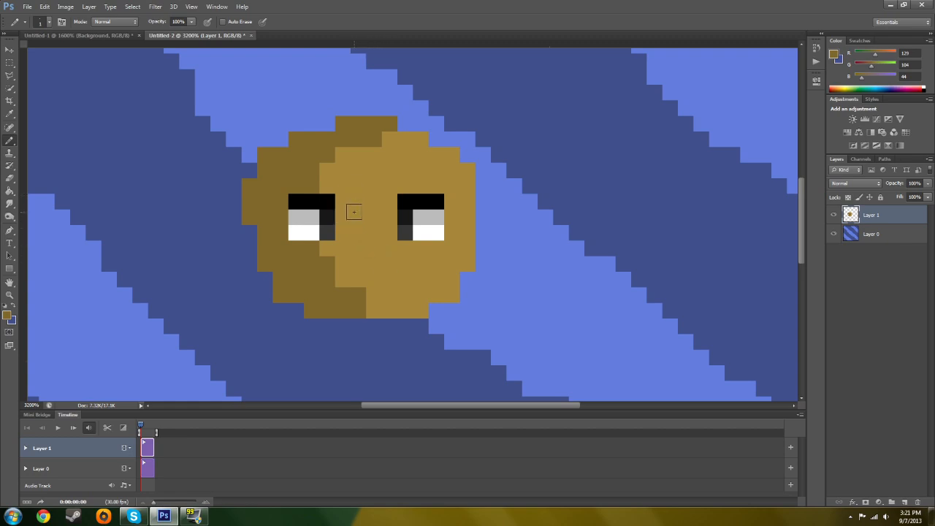
Step: Darken the foreground colour to a dark brown (R 75, G 61, B 26) for the hair
{"action": "key", "text": "i"}
{"action": "left_click", "coordinate": [9, 313]}
{"action": "left_click_drag", "start_coordinate": [471, 198], "coordinate": [472, 223]}
{"action": "left_click", "coordinate": [553, 131]}
{"action": "key", "text": "b"}
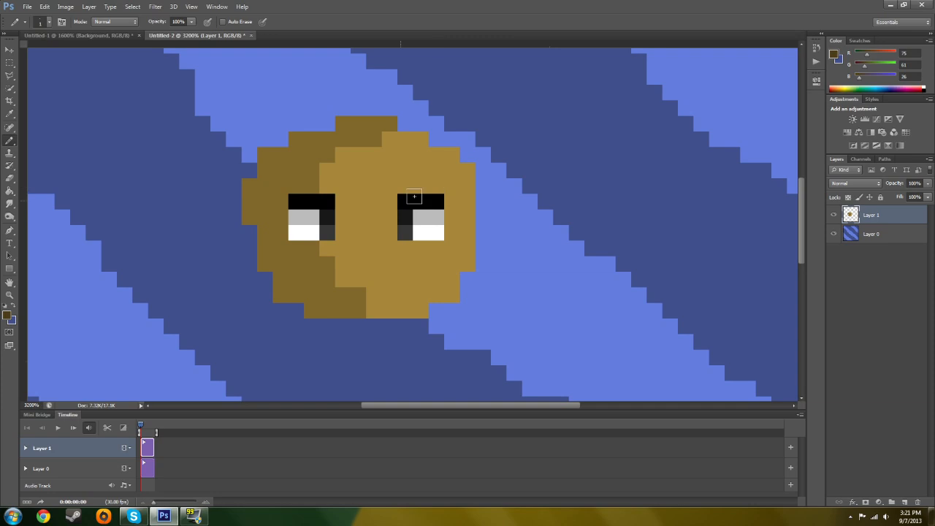
Step: Paint dark brown hair over the crown and down the shaded side with a jagged fringe, touching up its inner edge in dark tan
{"action": "left_click", "coordinate": [390, 216]}
{"action": "key", "text": "ctrl+z"}
{"action": "mouse_move", "coordinate": [288, 302]}
{"action": "left_mouse_down"}
{"action": "mouse_move", "coordinate": [258, 254]}
{"action": "mouse_move", "coordinate": [243, 200]}
{"action": "mouse_move", "coordinate": [251, 171]}
{"action": "mouse_move", "coordinate": [246, 209]}
{"action": "mouse_move", "coordinate": [248, 172]}
{"action": "mouse_move", "coordinate": [281, 142]}
{"action": "mouse_move", "coordinate": [259, 154]}
{"action": "mouse_move", "coordinate": [326, 113]}
{"action": "mouse_move", "coordinate": [309, 123]}
{"action": "mouse_move", "coordinate": [374, 108]}
{"action": "mouse_move", "coordinate": [431, 117]}
{"action": "mouse_move", "coordinate": [444, 129]}
{"action": "mouse_move", "coordinate": [414, 124]}
{"action": "mouse_move", "coordinate": [452, 155]}
{"action": "mouse_move", "coordinate": [483, 163]}
{"action": "mouse_move", "coordinate": [437, 132]}
{"action": "mouse_move", "coordinate": [386, 136]}
{"action": "mouse_move", "coordinate": [373, 168]}
{"action": "mouse_move", "coordinate": [378, 135]}
{"action": "mouse_move", "coordinate": [393, 129]}
{"action": "mouse_move", "coordinate": [363, 140]}
{"action": "mouse_move", "coordinate": [346, 126]}
{"action": "mouse_move", "coordinate": [288, 168]}
{"action": "mouse_move", "coordinate": [265, 170]}
{"action": "left_mouse_up"}
{"action": "mouse_move", "coordinate": [266, 234]}
{"action": "left_mouse_down"}
{"action": "mouse_move", "coordinate": [267, 178]}
{"action": "mouse_move", "coordinate": [267, 234]}
{"action": "mouse_move", "coordinate": [299, 309]}
{"action": "mouse_move", "coordinate": [307, 307]}
{"action": "left_mouse_up"}
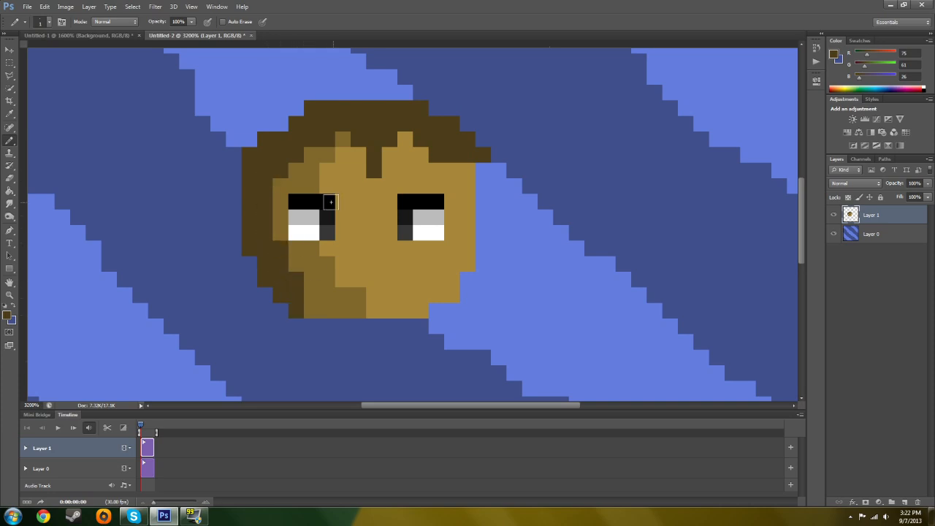
{"action": "left_click", "coordinate": [301, 263], "text": "alt"}
{"action": "left_click", "coordinate": [283, 250]}
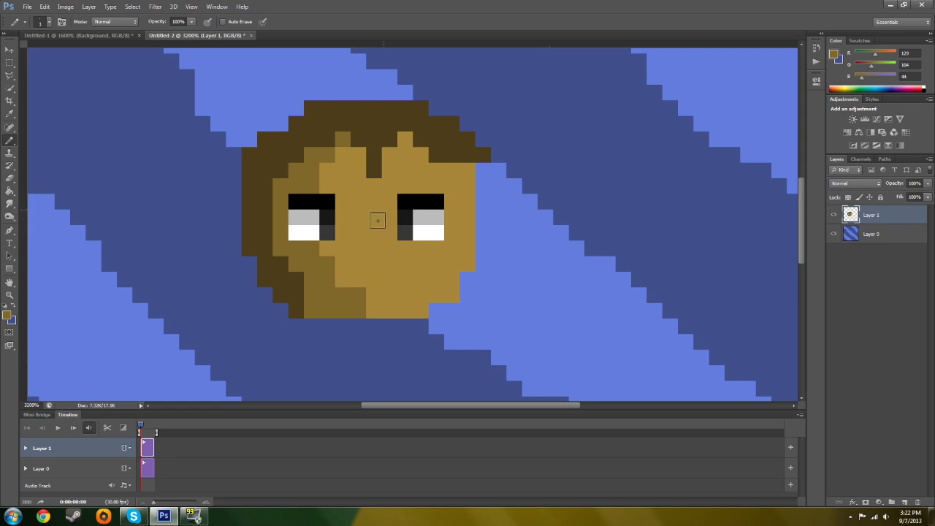
Step: Thicken the dark brown hair outward around the crown and shaded side, and extend it down the lit side of the face
{"action": "left_click", "coordinate": [413, 199], "text": "alt"}
{"action": "left_click", "coordinate": [370, 110], "text": "alt"}
{"action": "mouse_move", "coordinate": [421, 92]}
{"action": "left_mouse_down"}
{"action": "mouse_move", "coordinate": [372, 88]}
{"action": "mouse_move", "coordinate": [293, 103]}
{"action": "mouse_move", "coordinate": [257, 153]}
{"action": "mouse_move", "coordinate": [271, 126]}
{"action": "mouse_move", "coordinate": [250, 144]}
{"action": "mouse_move", "coordinate": [237, 226]}
{"action": "left_mouse_up"}
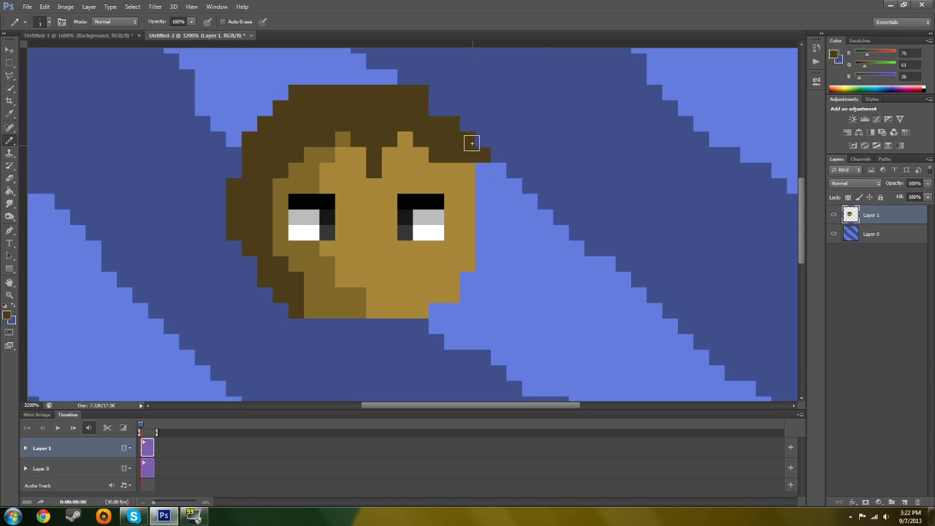
{"action": "mouse_move", "coordinate": [438, 104]}
{"action": "left_mouse_down"}
{"action": "mouse_move", "coordinate": [494, 163]}
{"action": "mouse_move", "coordinate": [483, 173]}
{"action": "mouse_move", "coordinate": [480, 265]}
{"action": "left_mouse_up"}
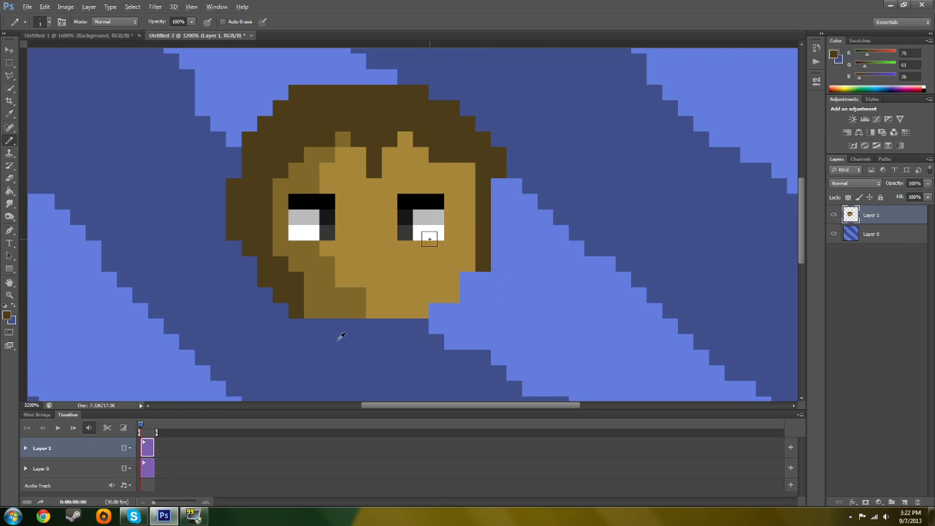
Step: Extend the chin one pixel row downward, using dark tan on the shaded side and base tan on the lit side
{"action": "left_click", "coordinate": [343, 302], "text": "alt"}
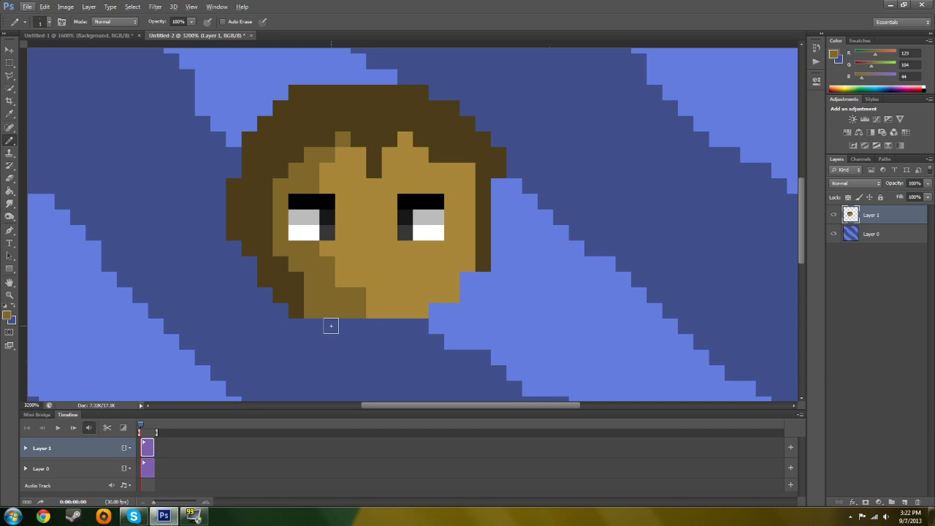
{"action": "mouse_move", "coordinate": [329, 326]}
{"action": "left_mouse_down"}
{"action": "mouse_move", "coordinate": [387, 315]}
{"action": "mouse_move", "coordinate": [402, 331]}
{"action": "left_mouse_up"}
{"action": "left_click", "coordinate": [390, 308], "text": "alt"}
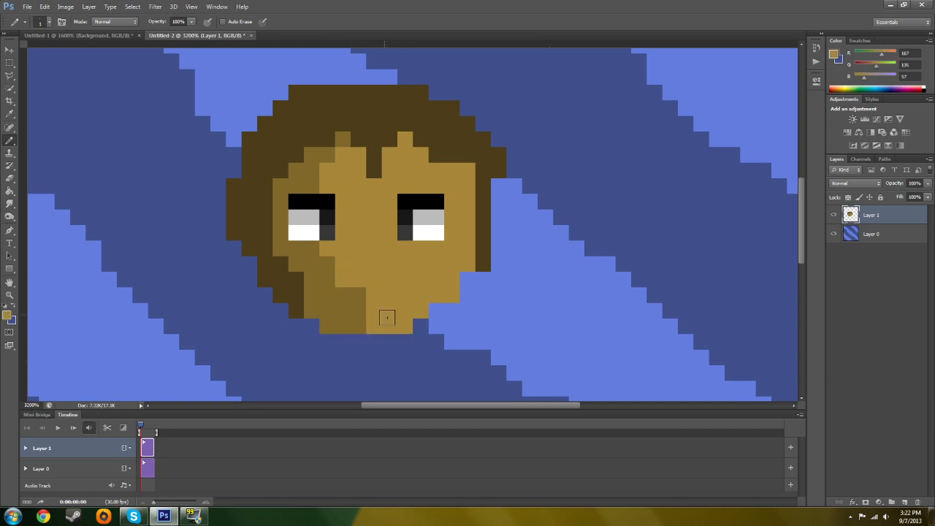
Step: Paint a straight black mouth four pixels wide below the eyes and check the head at lower magnification
{"action": "left_click", "coordinate": [319, 200], "text": "alt"}
{"action": "left_click_drag", "start_coordinate": [342, 279], "coordinate": [376, 279]}
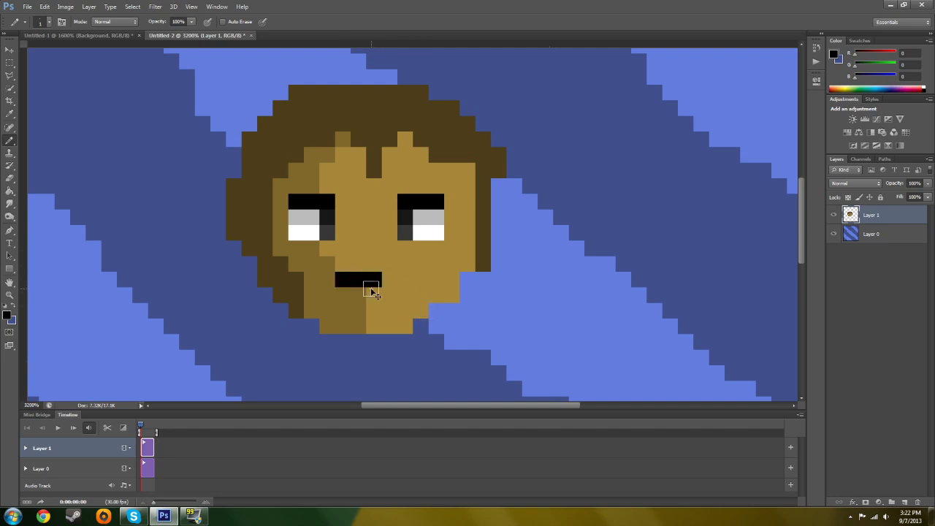
{"action": "key", "text": "ctrl+minus"}
{"action": "key", "text": "ctrl+minus"}
{"action": "key", "text": "ctrl+minus"}
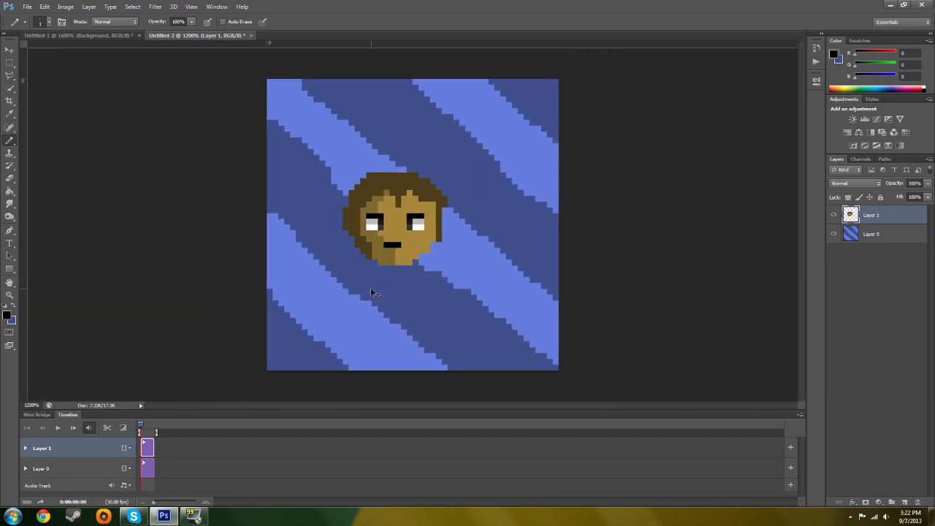
{"action": "key", "text": "ctrl+minus"}
{"action": "key", "text": "ctrl+plus"}
{"action": "key", "text": "ctrl+plus"}
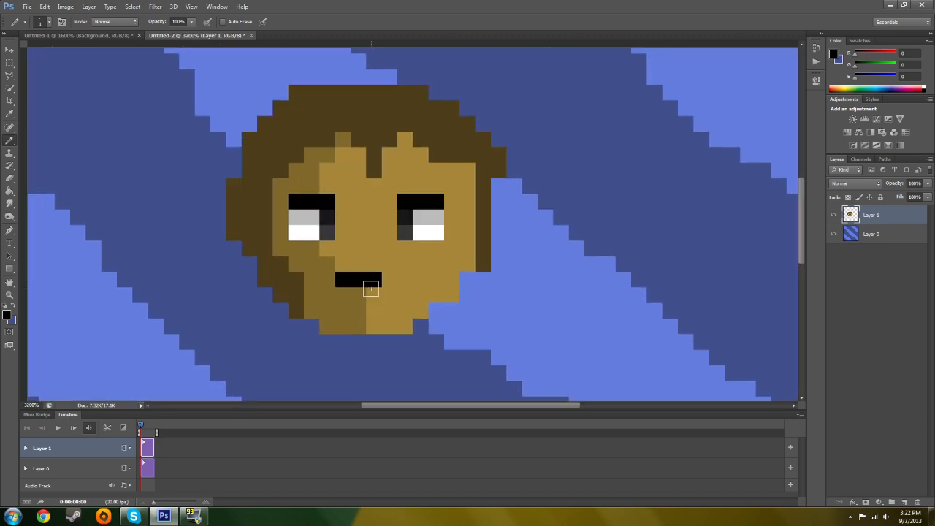
{"action": "left_click", "coordinate": [389, 279]}
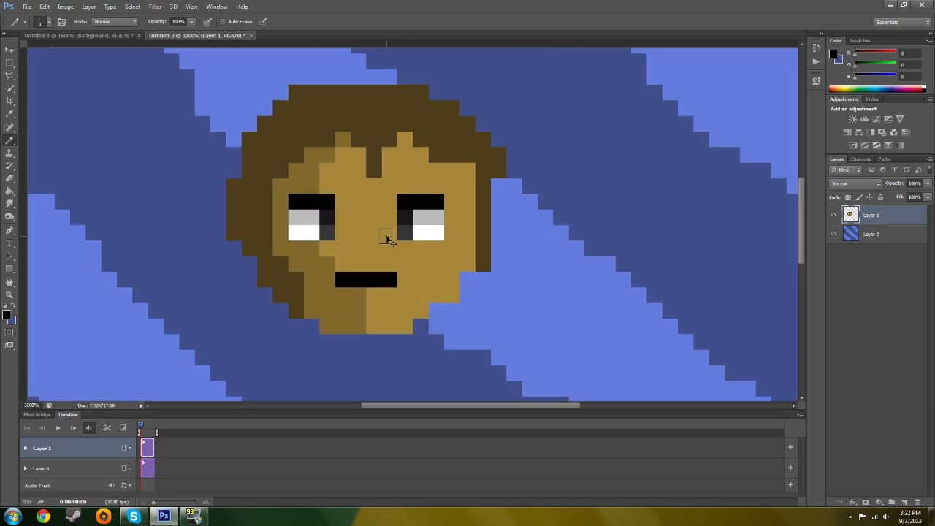
{"action": "key", "text": "ctrl+minus"}
{"action": "key", "text": "ctrl+minus"}
{"action": "key", "text": "ctrl+minus"}
{"action": "key", "text": "ctrl+plus"}
{"action": "key", "text": "ctrl+plus"}
{"action": "key", "text": "ctrl+plus"}
Step: Rename the face layer Head and the striped background layer BG
{"action": "double_click", "coordinate": [871, 214]}
{"action": "key", "text": "Return"}
{"action": "double_click", "coordinate": [867, 233]}
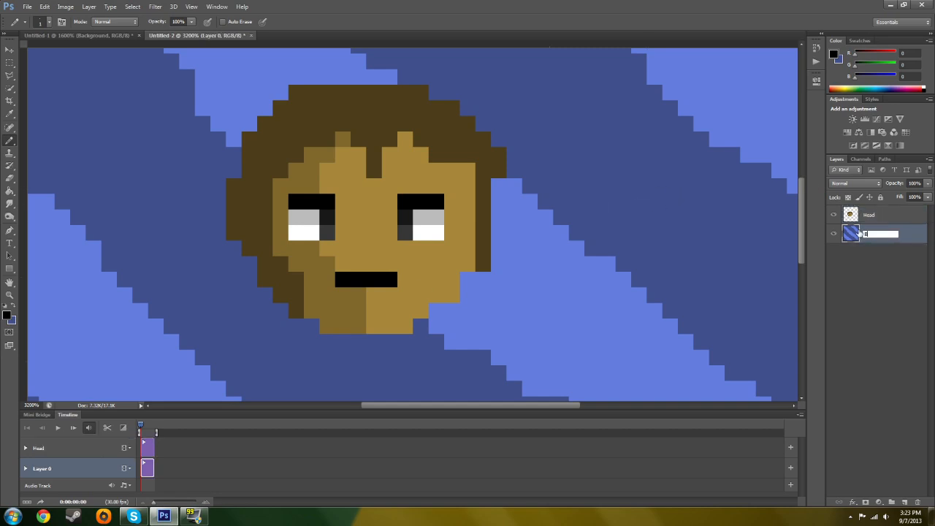
{"action": "key", "text": "Return"}
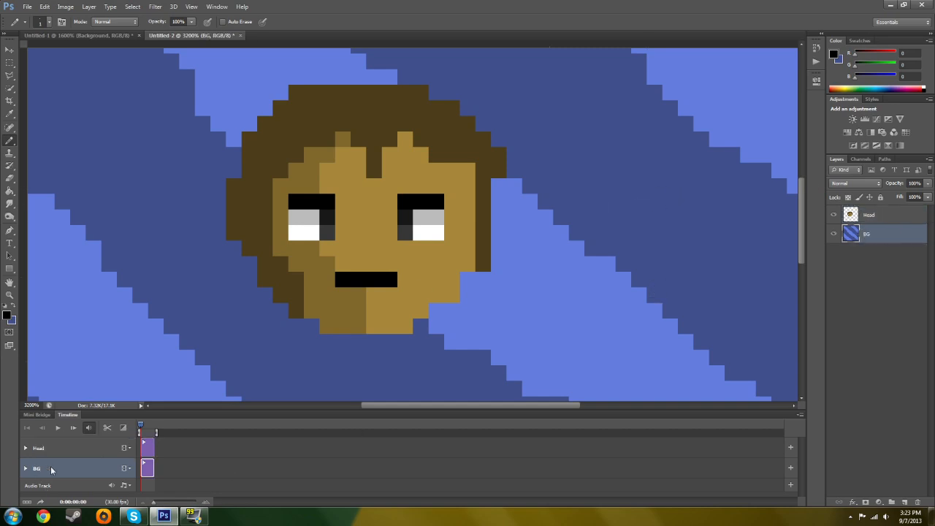
Step: Magnify the timeline and trim the end of the Head clip to a duration of 00:04
{"action": "left_click", "coordinate": [147, 448]}
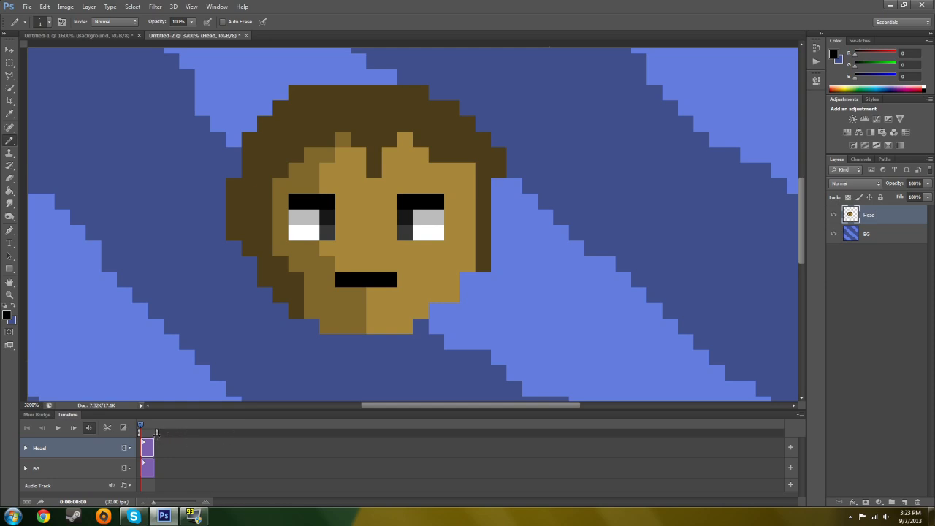
{"action": "left_click_drag", "start_coordinate": [142, 425], "coordinate": [167, 426]}
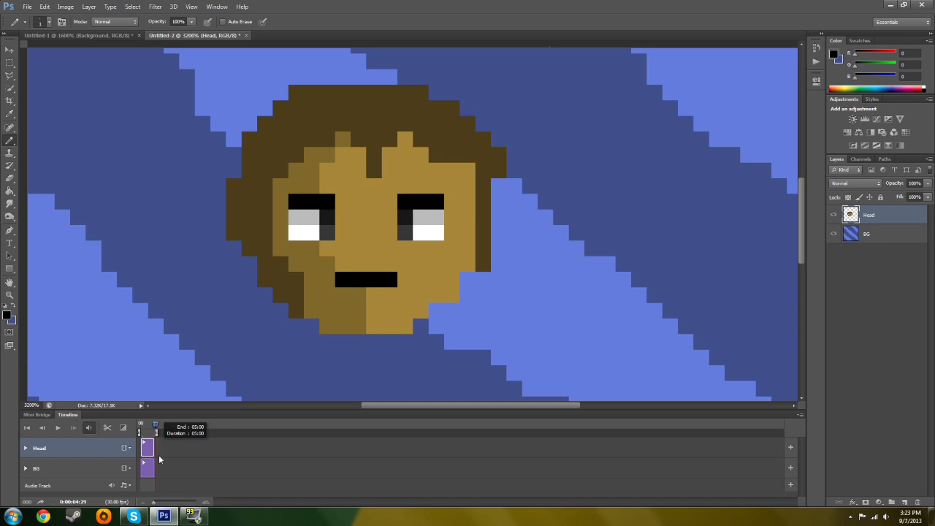
{"action": "left_click_drag", "start_coordinate": [161, 466], "coordinate": [152, 506]}
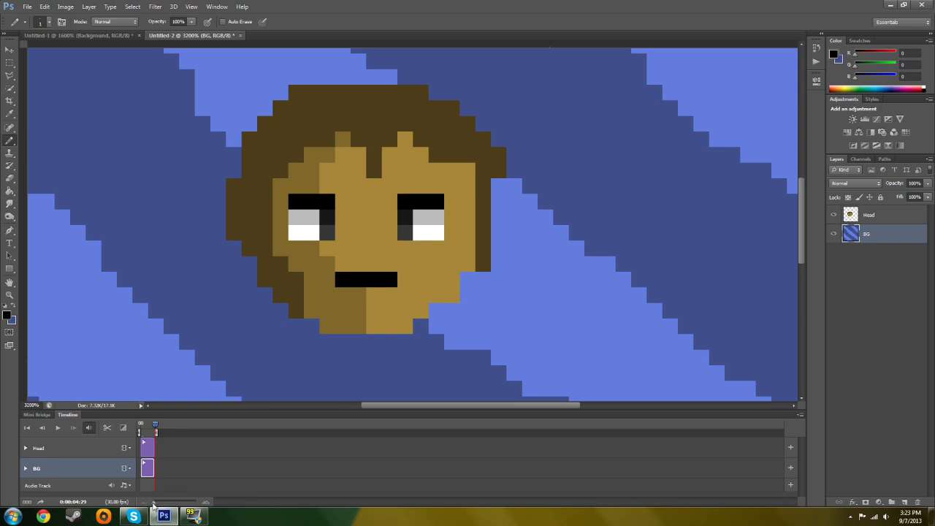
{"action": "left_click_drag", "start_coordinate": [153, 504], "coordinate": [167, 504]}
{"action": "left_click_drag", "start_coordinate": [169, 504], "coordinate": [171, 504]}
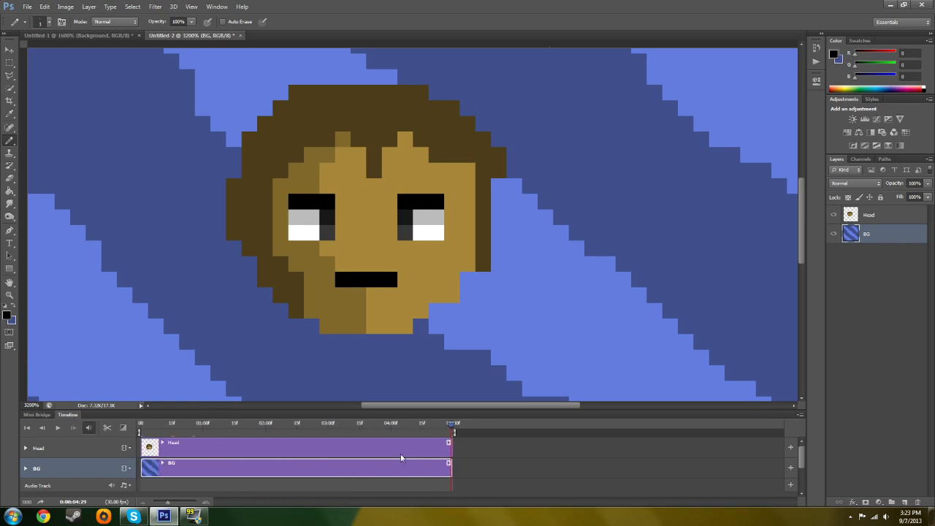
{"action": "left_click_drag", "start_coordinate": [449, 447], "coordinate": [150, 448]}
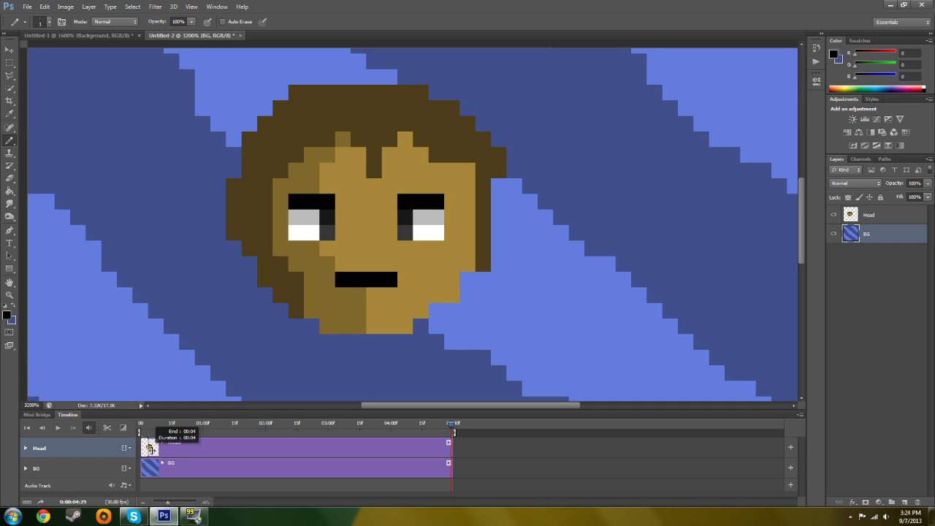
{"action": "mouse_move", "coordinate": [150, 448]}
{"action": "left_mouse_down"}
{"action": "mouse_move", "coordinate": [177, 449]}
{"action": "mouse_move", "coordinate": [147, 448]}
{"action": "left_mouse_up"}
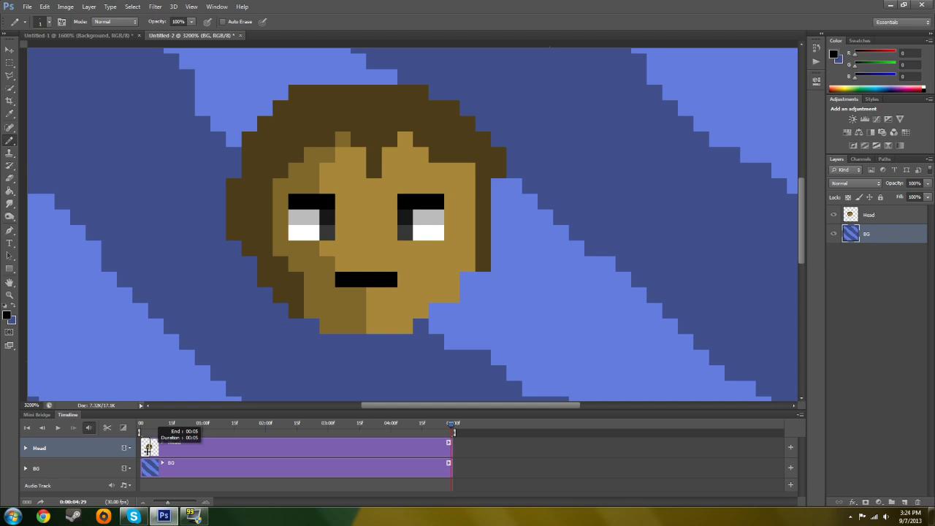
{"action": "left_click_drag", "start_coordinate": [148, 448], "coordinate": [147, 453]}
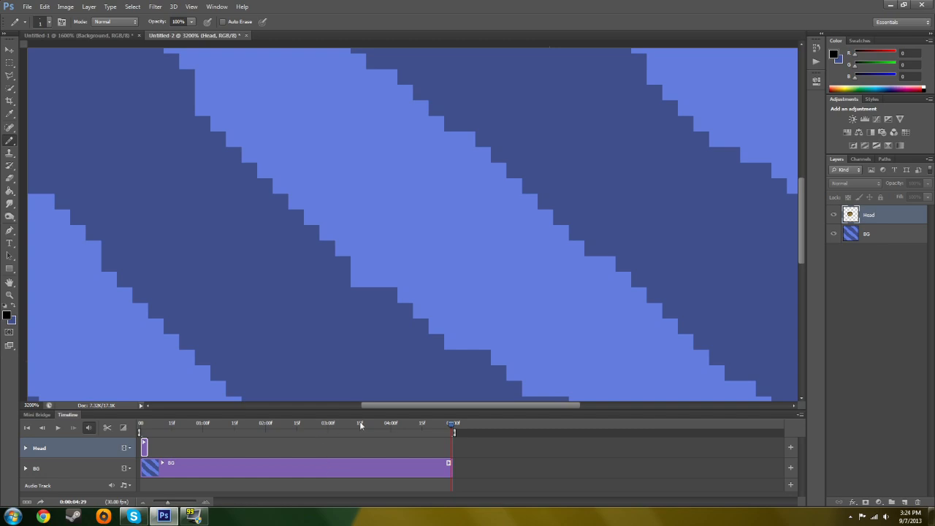
Step: Return the playhead to 0:00:00:02 and add a new empty layer above Head
{"action": "left_click_drag", "start_coordinate": [449, 422], "coordinate": [144, 431]}
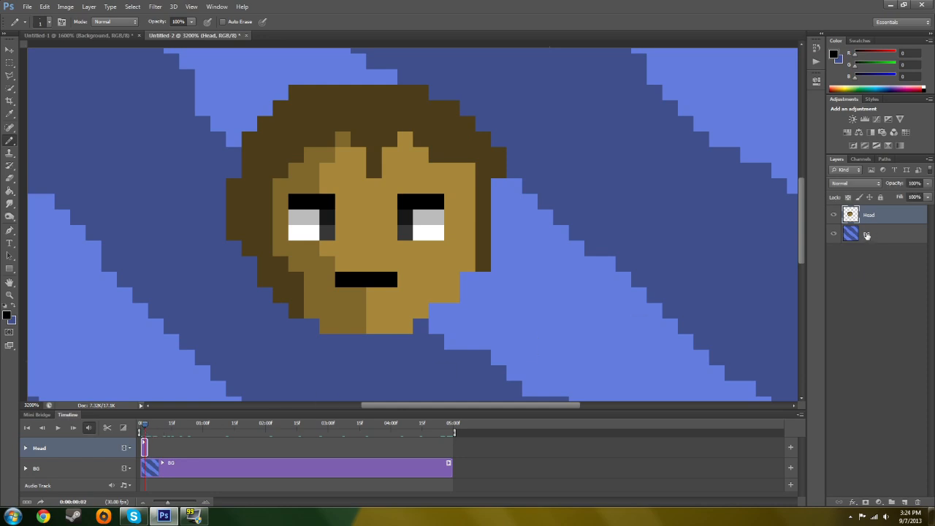
{"action": "key", "text": "ctrl+shift+alt+n"}
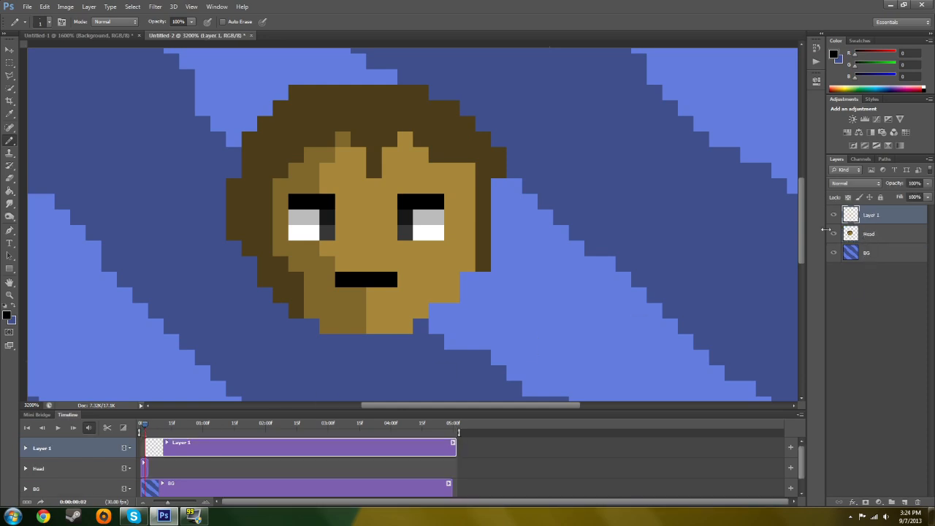
Step: Start the new layer's clip right after the Head clip and trim it to a duration of 00:04, ending at 00:08
{"action": "left_click", "coordinate": [147, 447]}
{"action": "left_click", "coordinate": [154, 448]}
{"action": "left_click_drag", "start_coordinate": [149, 447], "coordinate": [162, 450]}
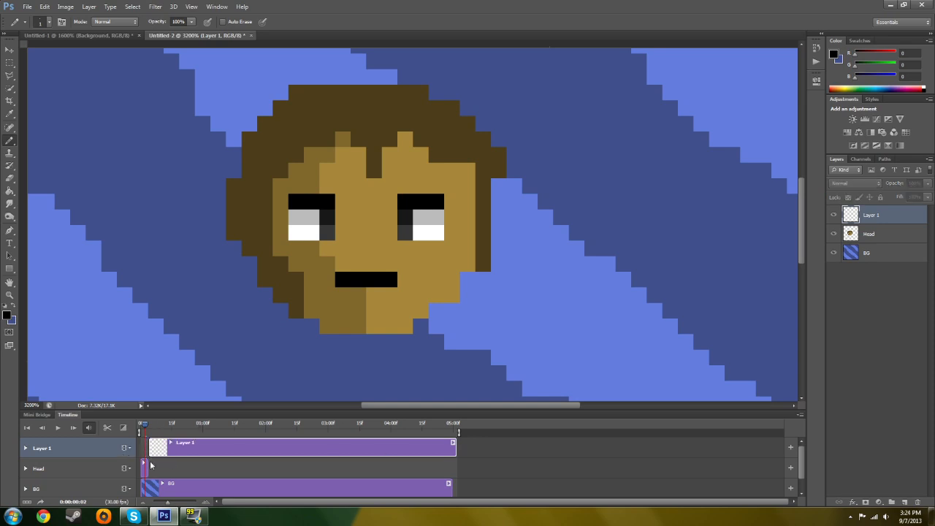
{"action": "left_click_drag", "start_coordinate": [453, 447], "coordinate": [154, 454]}
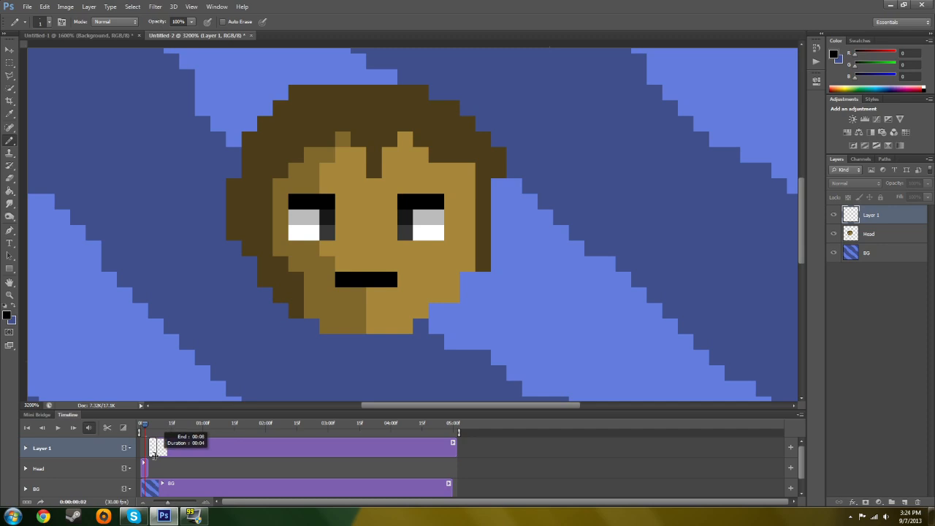
{"action": "left_click_drag", "start_coordinate": [154, 455], "coordinate": [153, 454]}
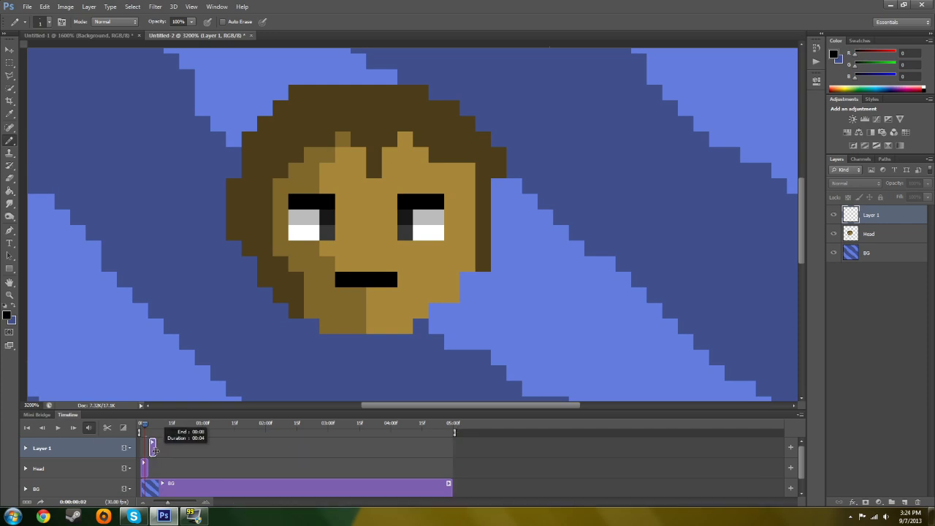
Step: Make the Head layer the active layer
{"action": "left_click_drag", "start_coordinate": [146, 467], "coordinate": [151, 469]}
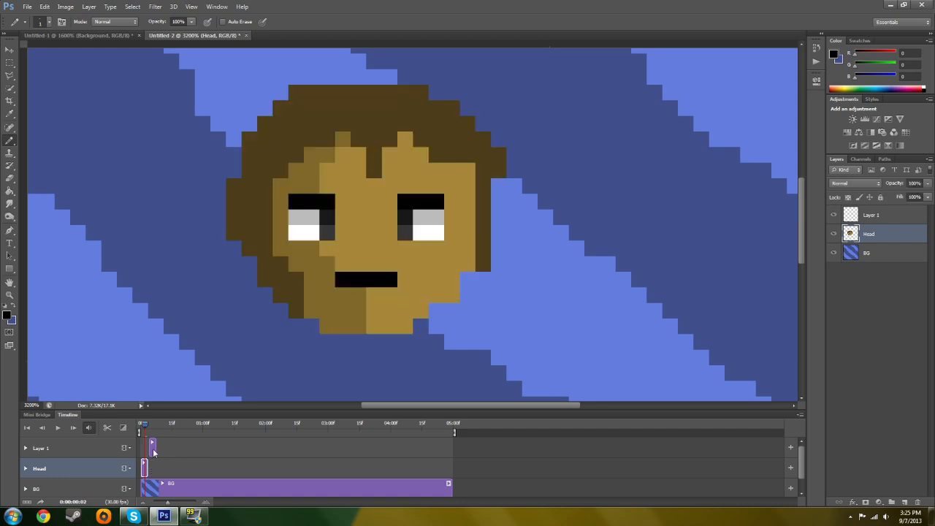
{"action": "left_click", "coordinate": [154, 451]}
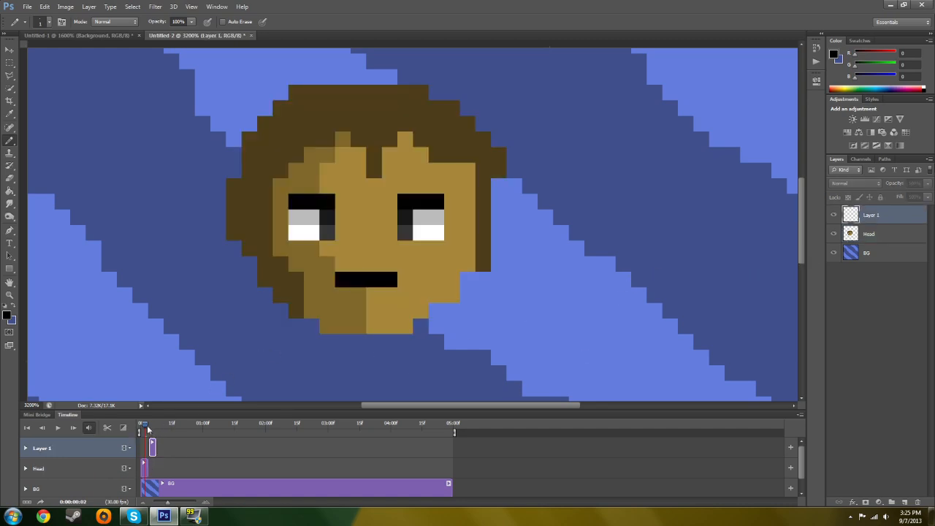
{"action": "left_click", "coordinate": [886, 232]}
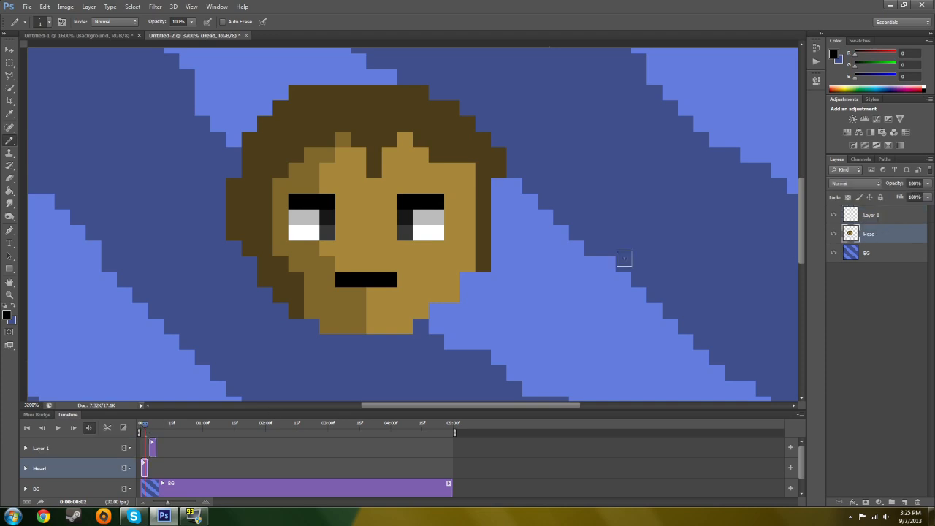
Step: Select the entire head on the Head layer with a rectangular marquee and copy it
{"action": "left_click", "coordinate": [863, 214]}
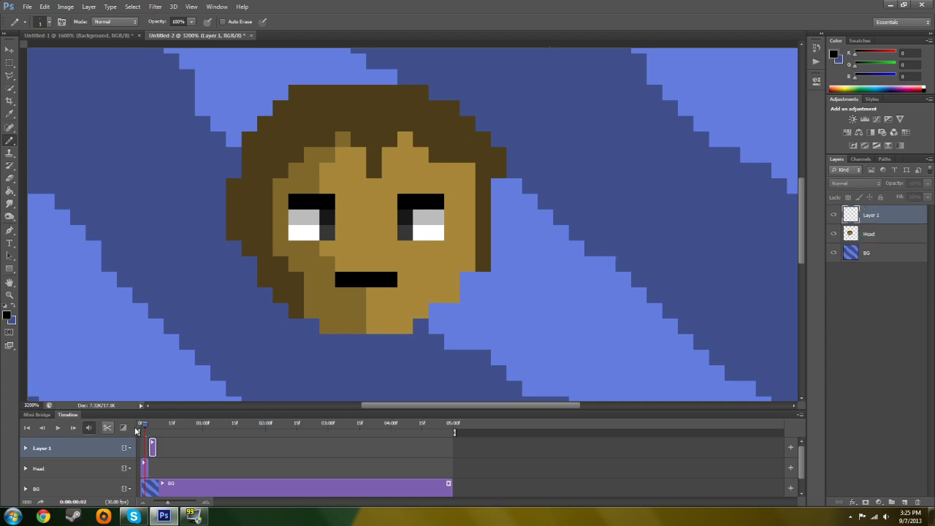
{"action": "mouse_move", "coordinate": [145, 425]}
{"action": "left_mouse_down"}
{"action": "mouse_move", "coordinate": [154, 427]}
{"action": "mouse_move", "coordinate": [145, 427]}
{"action": "left_mouse_up"}
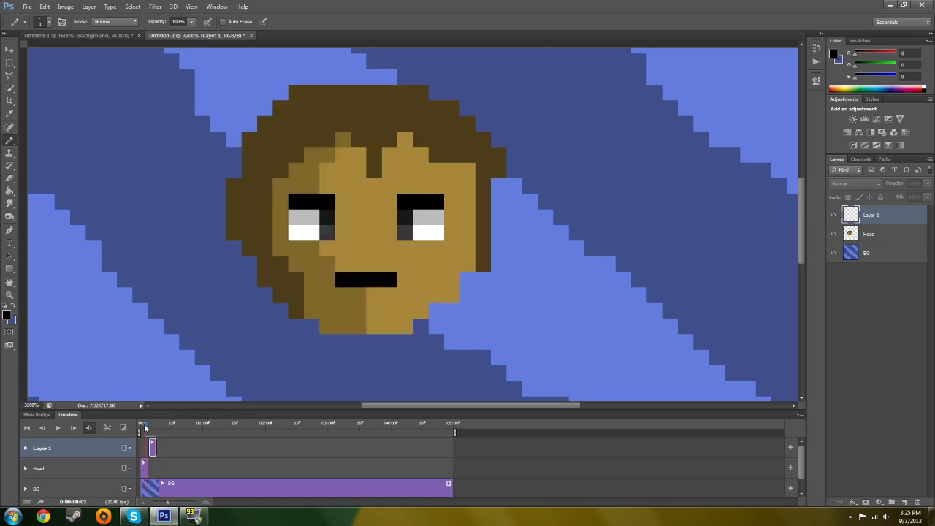
{"action": "left_click", "coordinate": [891, 235]}
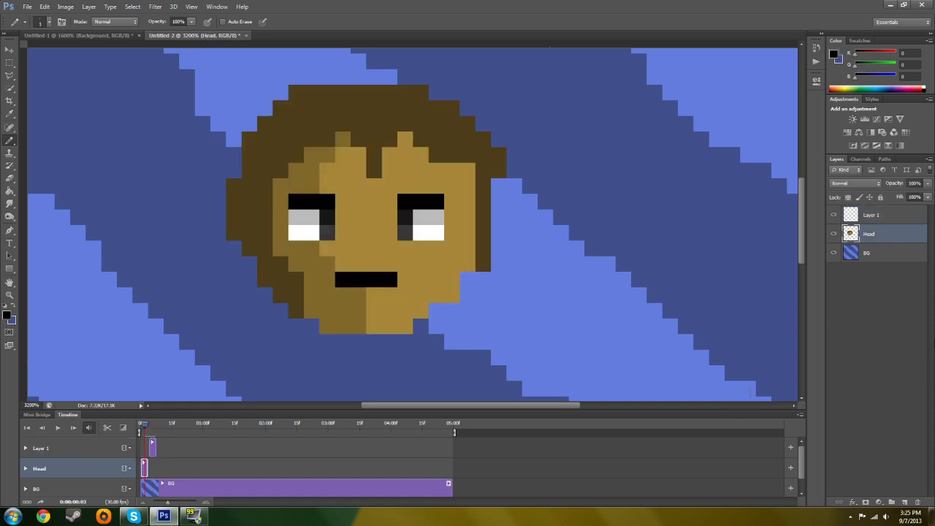
{"action": "left_click", "coordinate": [9, 63]}
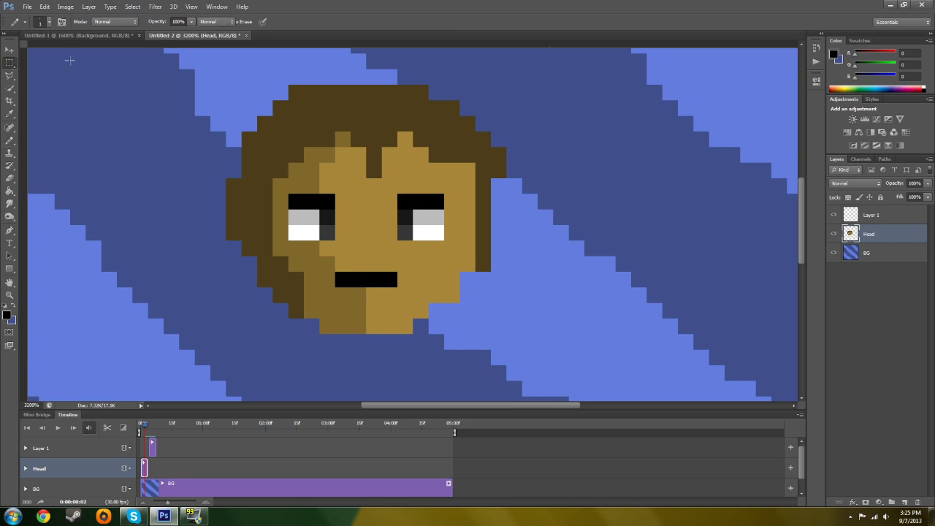
{"action": "left_click_drag", "start_coordinate": [60, 54], "coordinate": [615, 349]}
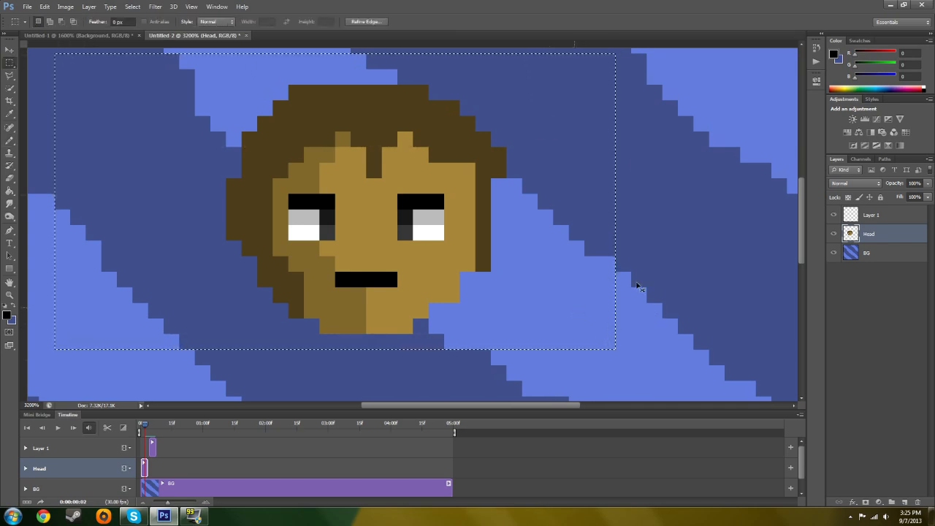
Step: Clear the selection and remove the empty layer above Head
{"action": "left_click", "coordinate": [891, 220]}
{"action": "key", "text": "ctrl+d"}
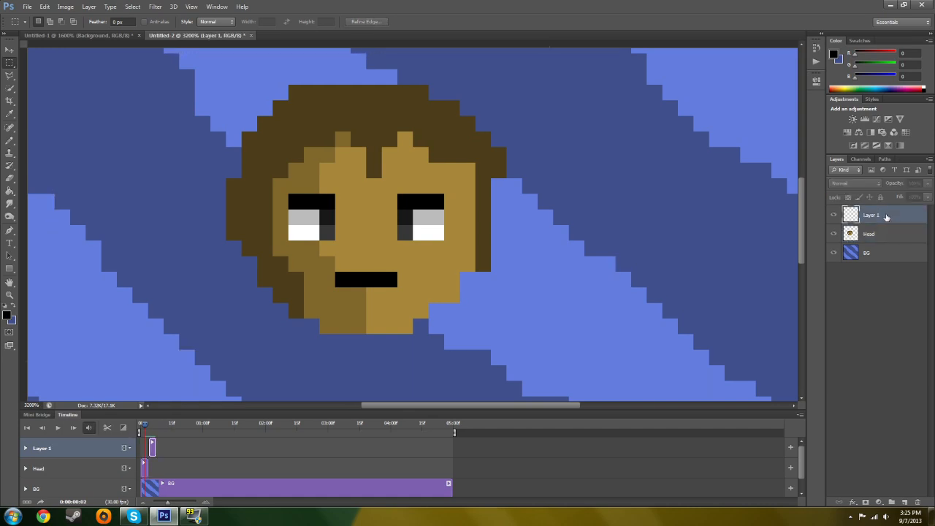
{"action": "key", "text": "ctrl+e"}
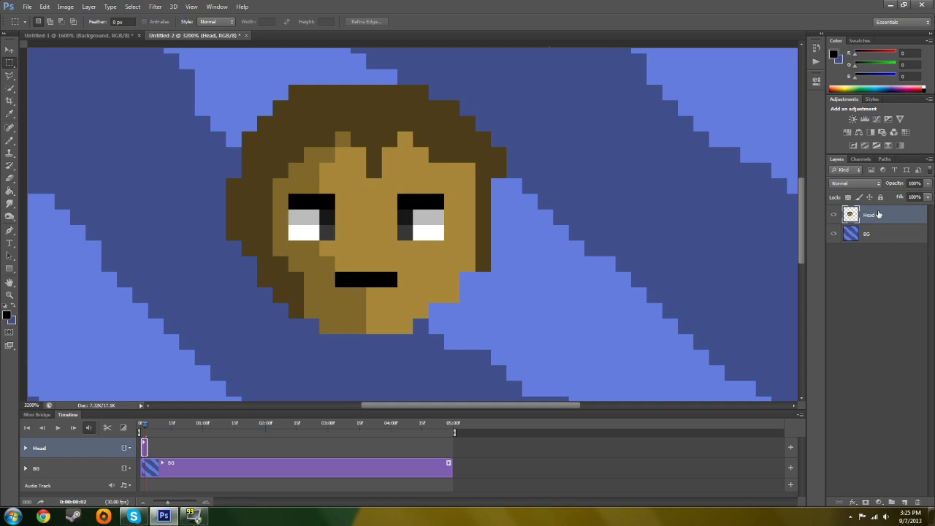
Step: Paste the head as a new layer aligned over the original, and trim its clip to a few frames right after the Head clip
{"action": "key", "text": "ctrl+z"}
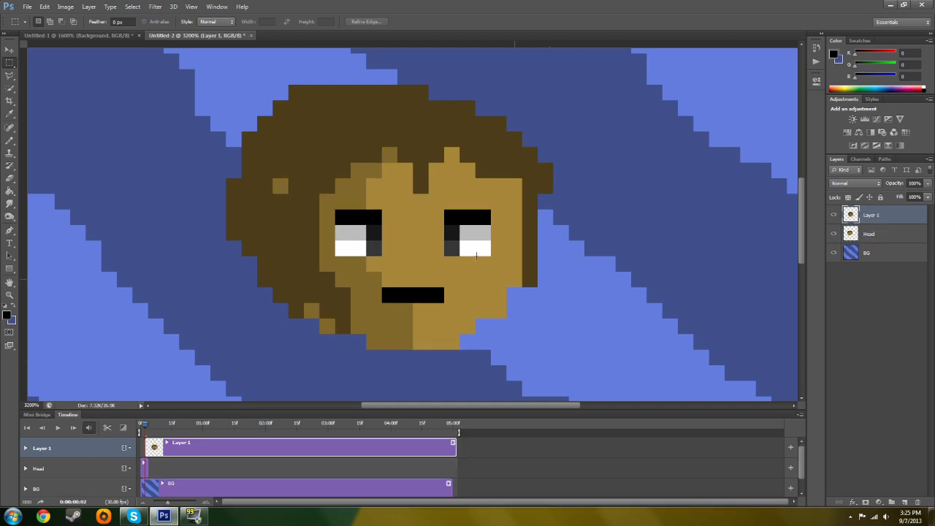
{"action": "left_click_drag", "start_coordinate": [442, 234], "coordinate": [401, 216]}
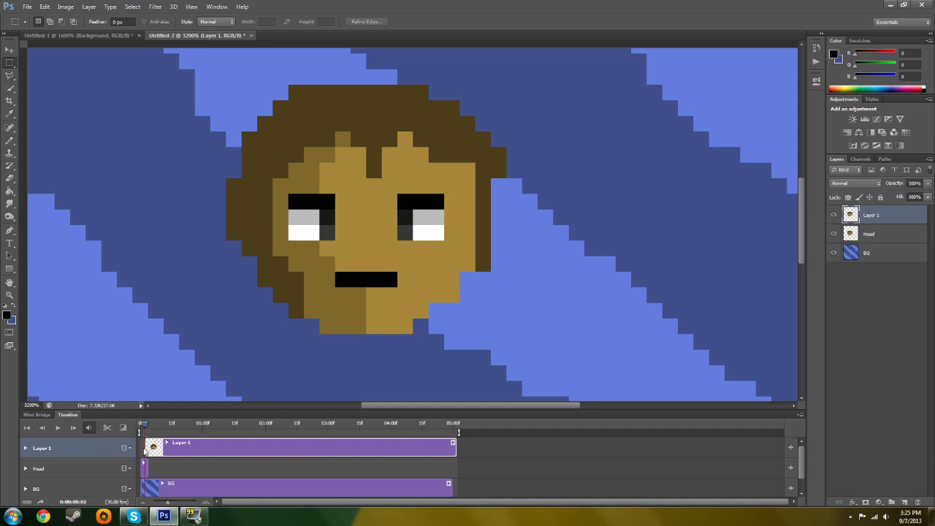
{"action": "left_click_drag", "start_coordinate": [146, 447], "coordinate": [151, 447]}
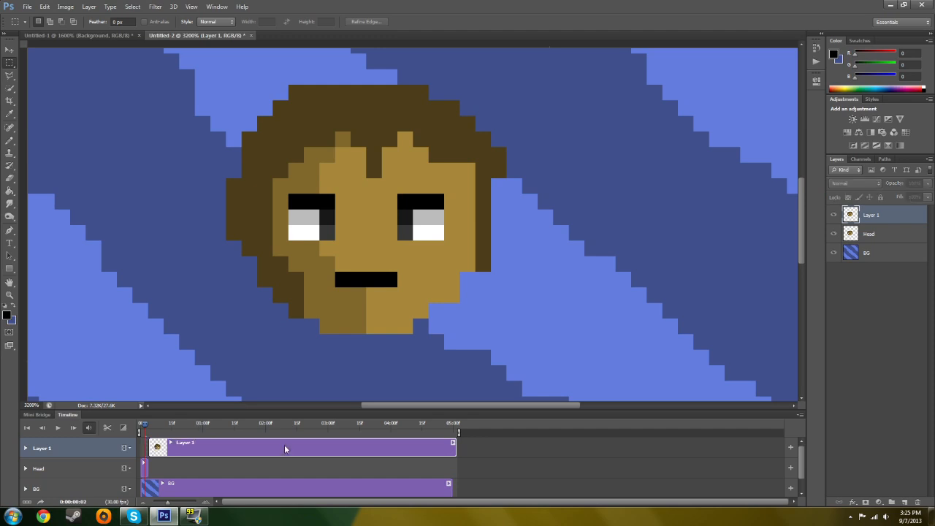
{"action": "left_click_drag", "start_coordinate": [453, 448], "coordinate": [156, 458]}
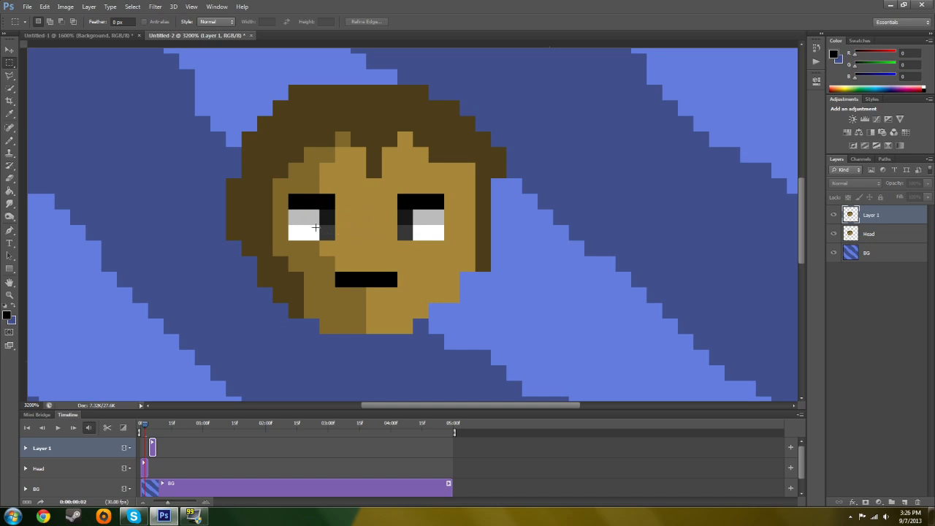
Step: At 0:00:00:06, lower the left eye's black lid by one pixel row with the Pencil, covering the old row in skin colours
{"action": "left_click", "coordinate": [10, 141]}
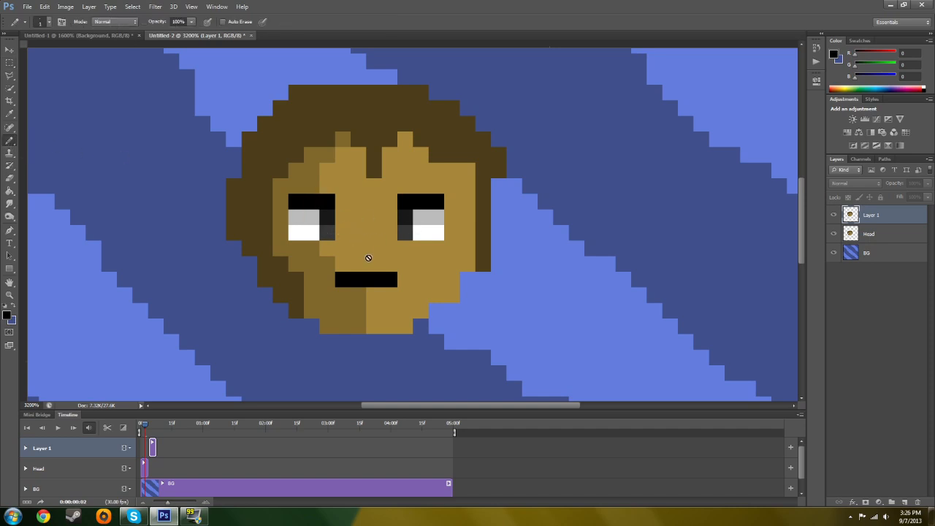
{"action": "left_click", "coordinate": [306, 174], "text": "alt"}
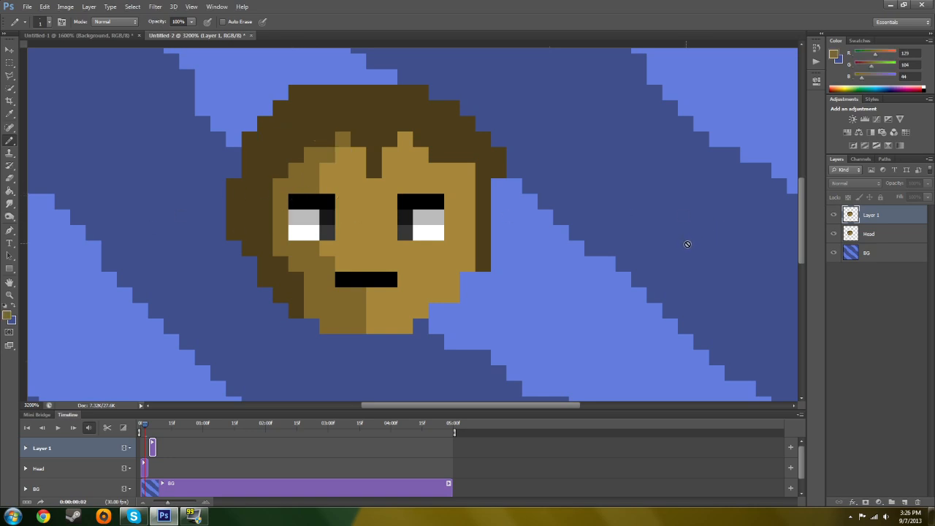
{"action": "left_click_drag", "start_coordinate": [146, 426], "coordinate": [146, 428]}
{"action": "left_click", "coordinate": [150, 426]}
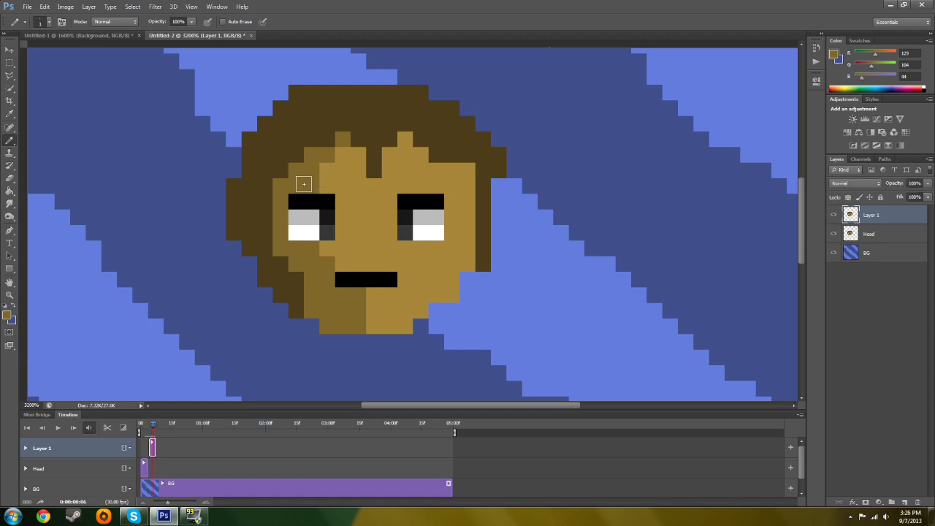
{"action": "left_click", "coordinate": [336, 189], "text": "alt"}
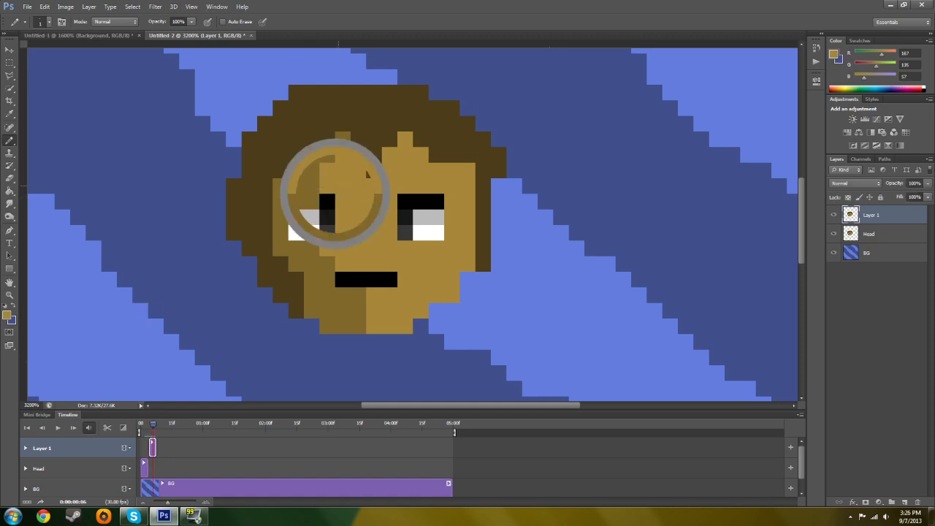
{"action": "left_click", "coordinate": [328, 201]}
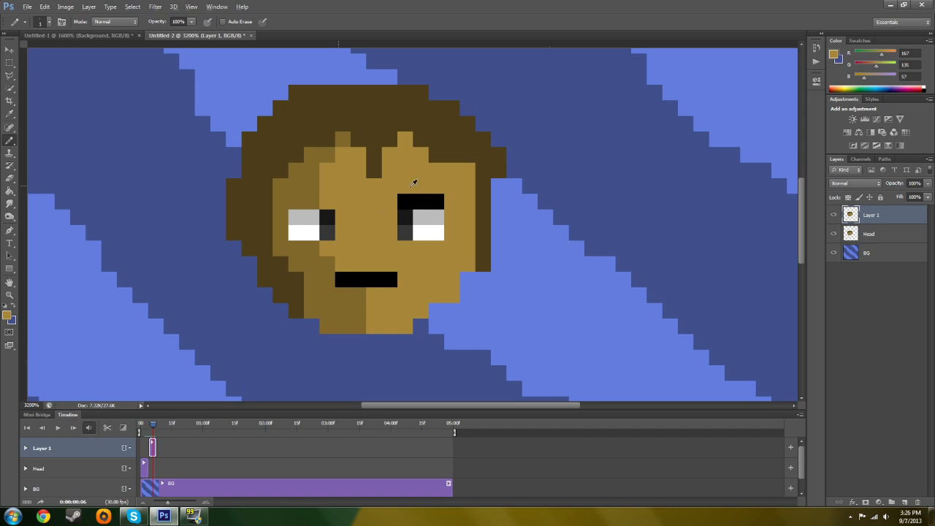
{"action": "left_click", "coordinate": [410, 197], "text": "alt"}
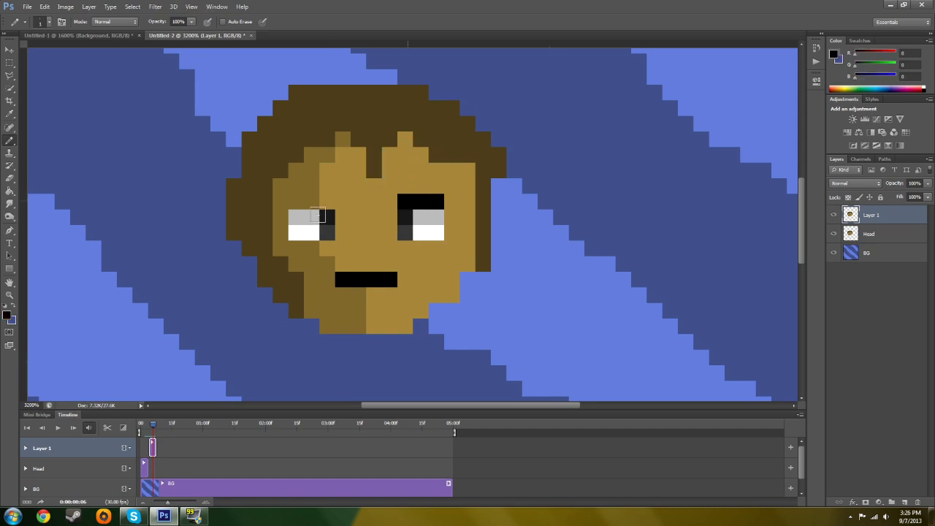
{"action": "left_click", "coordinate": [295, 217]}
{"action": "left_click", "coordinate": [317, 218]}
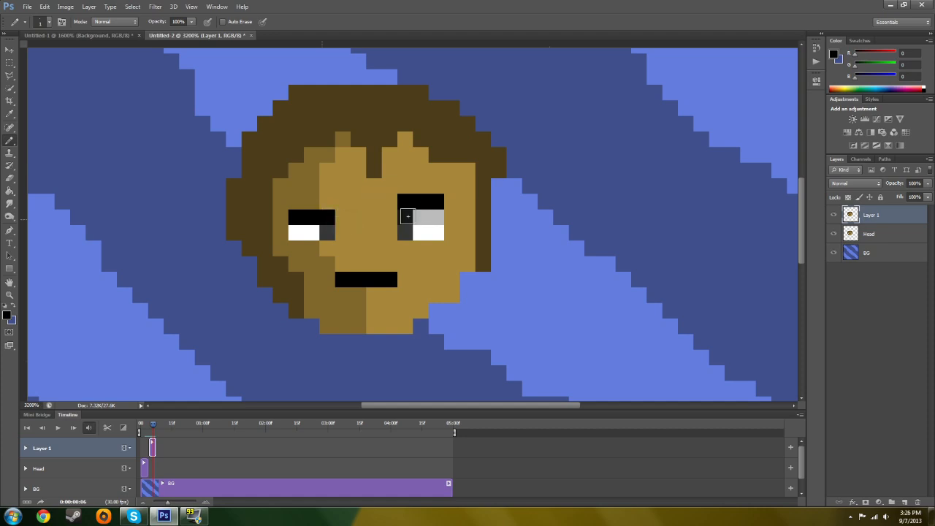
Step: Shade the left eye's remaining row with a light gray pixel beside the pupil and a near-black pupil pixel
{"action": "left_click", "coordinate": [428, 213], "text": "alt"}
{"action": "left_click", "coordinate": [312, 232]}
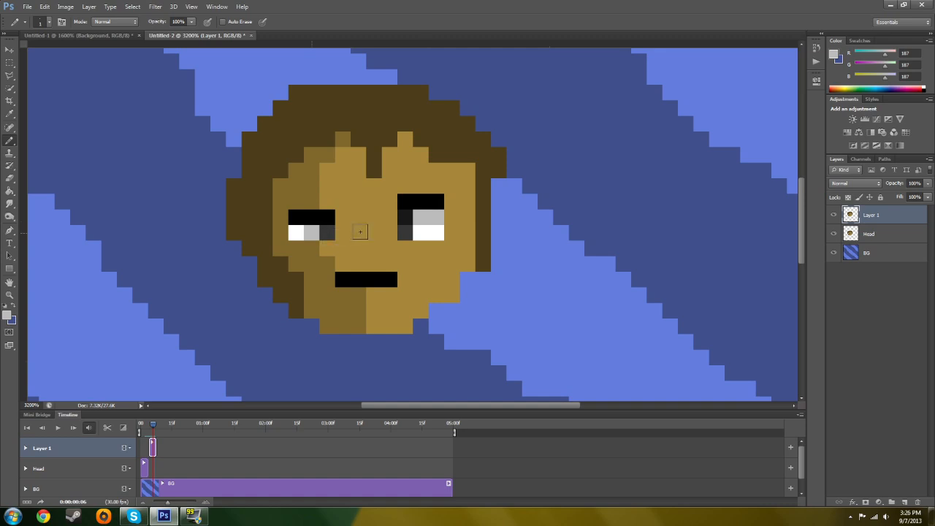
{"action": "left_click", "coordinate": [410, 212], "text": "alt"}
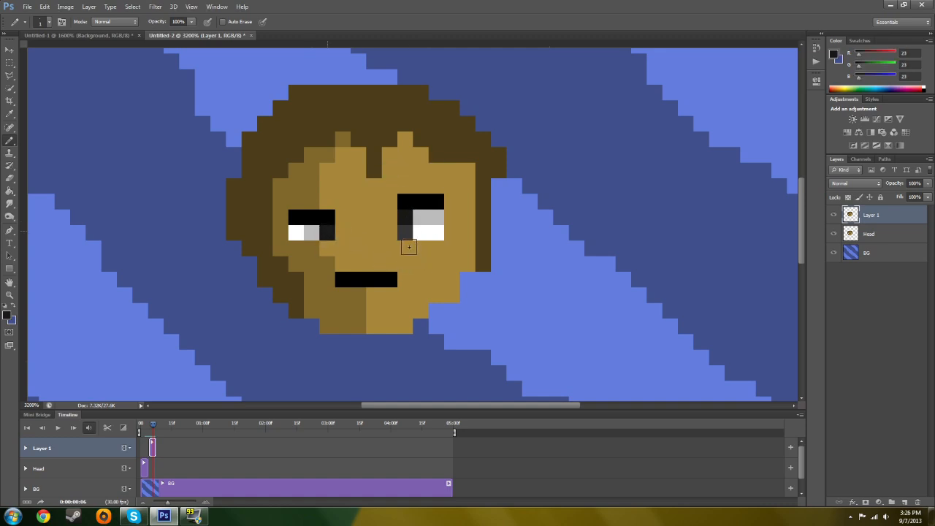
{"action": "left_click", "coordinate": [400, 229]}
{"action": "left_click", "coordinate": [420, 203], "text": "alt"}
{"action": "left_click", "coordinate": [420, 217]}
{"action": "left_click", "coordinate": [436, 218]}
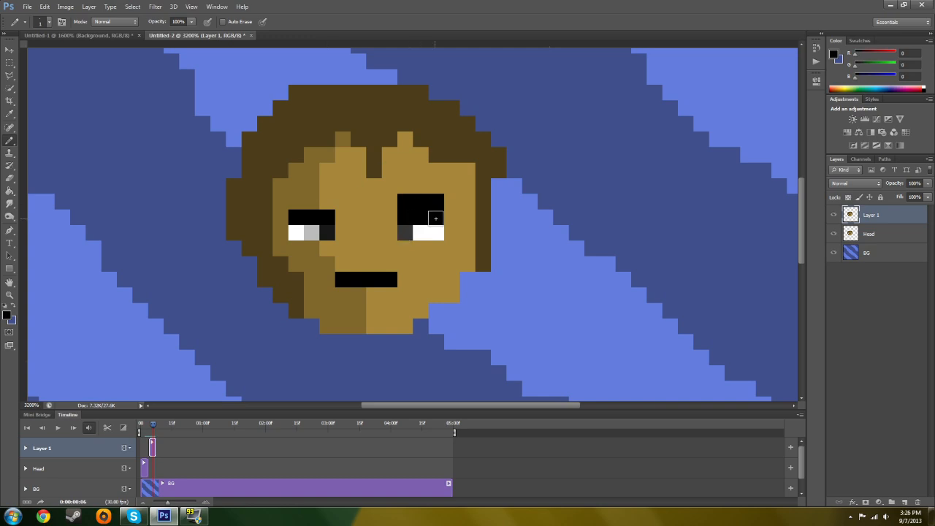
{"action": "key", "text": "alt"}
{"action": "key", "text": "ctrl+z"}
Step: Half-close the right eye to match: near-black pupil, light gray pixel beside it, black lid one row lower, and skin colour over the old lid
{"action": "left_click", "coordinate": [408, 217], "text": "alt"}
{"action": "left_click", "coordinate": [405, 231]}
{"action": "left_click", "coordinate": [423, 222], "text": "alt"}
{"action": "left_click", "coordinate": [421, 231]}
{"action": "left_click", "coordinate": [425, 202], "text": "alt"}
{"action": "mouse_move", "coordinate": [407, 216]}
{"action": "left_mouse_down"}
{"action": "mouse_move", "coordinate": [437, 217]}
{"action": "mouse_move", "coordinate": [406, 201]}
{"action": "mouse_move", "coordinate": [441, 198]}
{"action": "left_mouse_up"}
{"action": "left_click", "coordinate": [416, 173], "text": "alt"}
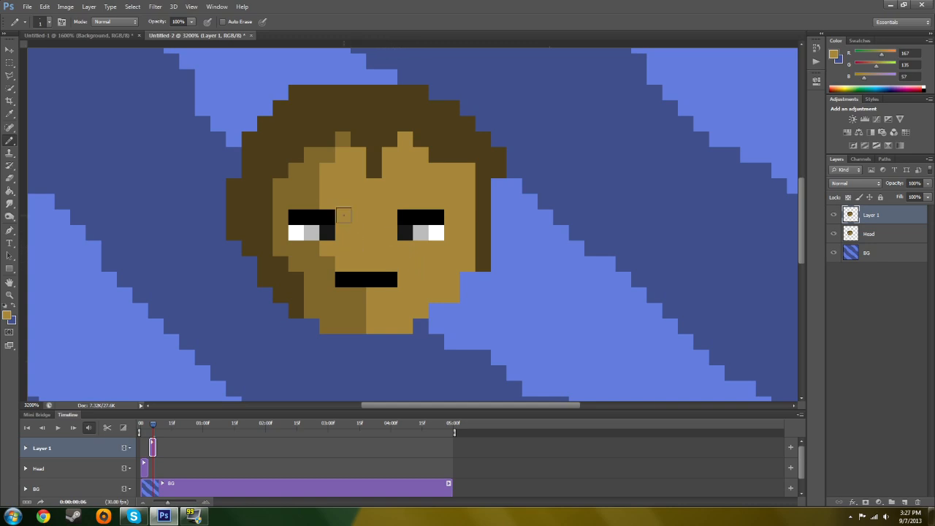
Step: Rename Layer 1 as Head 2 and scrub the timeline across the Head and Head 2 clips to check the eye movement
{"action": "double_click", "coordinate": [871, 214]}
{"action": "type", "text": "Head 2"}
{"action": "left_click", "coordinate": [872, 320]}
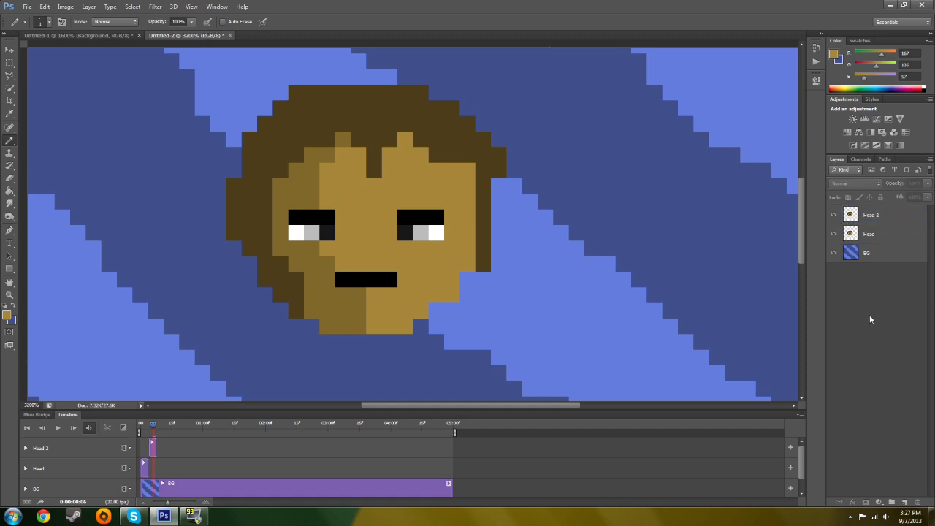
{"action": "left_click_drag", "start_coordinate": [153, 426], "coordinate": [144, 431]}
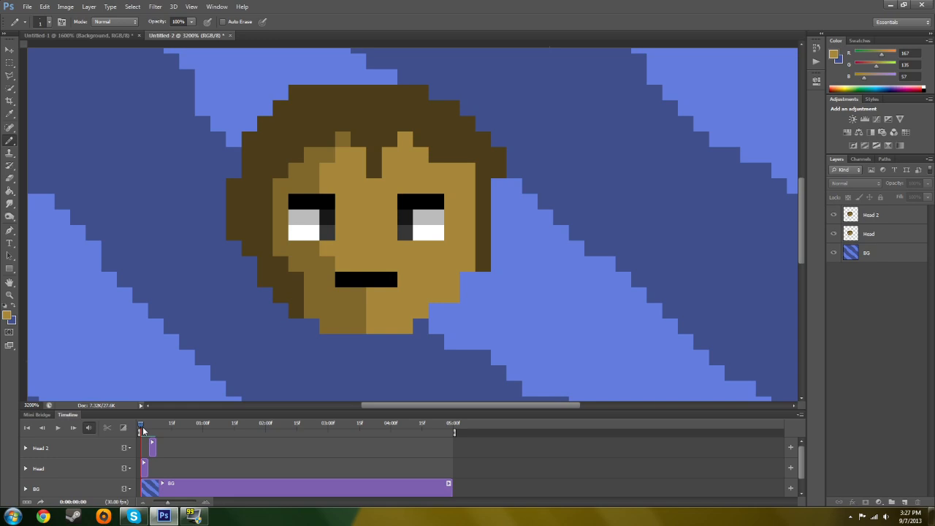
{"action": "left_click_drag", "start_coordinate": [144, 430], "coordinate": [154, 431]}
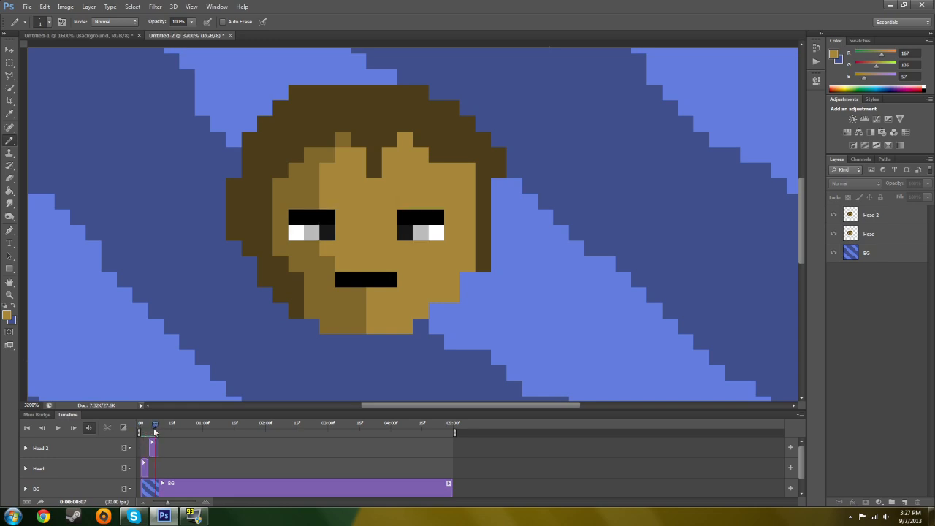
Step: At 0:00:00:05, paste another copy of the open-eyed head as a new layer above Head 2 and align it over the existing head
{"action": "left_click_drag", "start_coordinate": [154, 431], "coordinate": [152, 433]}
{"action": "key", "text": "ctrl+shift+alt+n"}
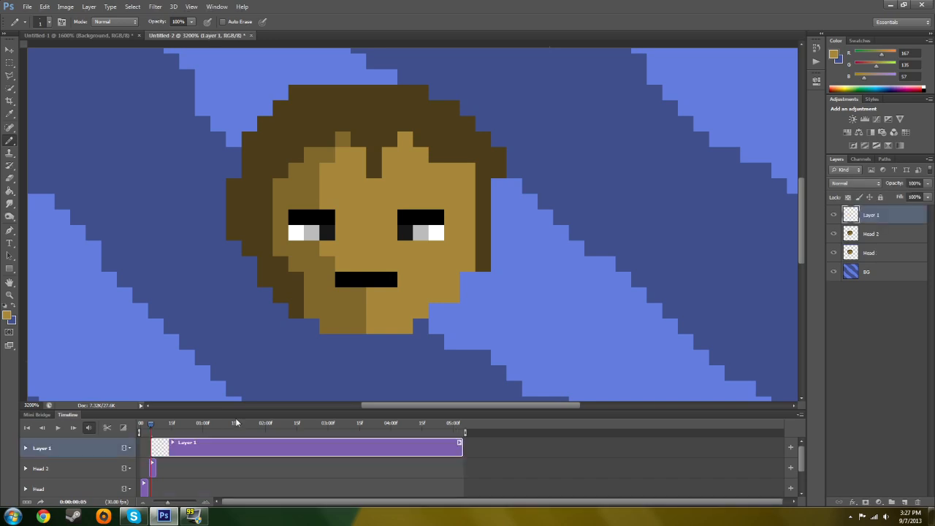
{"action": "key", "text": "ctrl+z"}
{"action": "key", "text": "ctrl+v"}
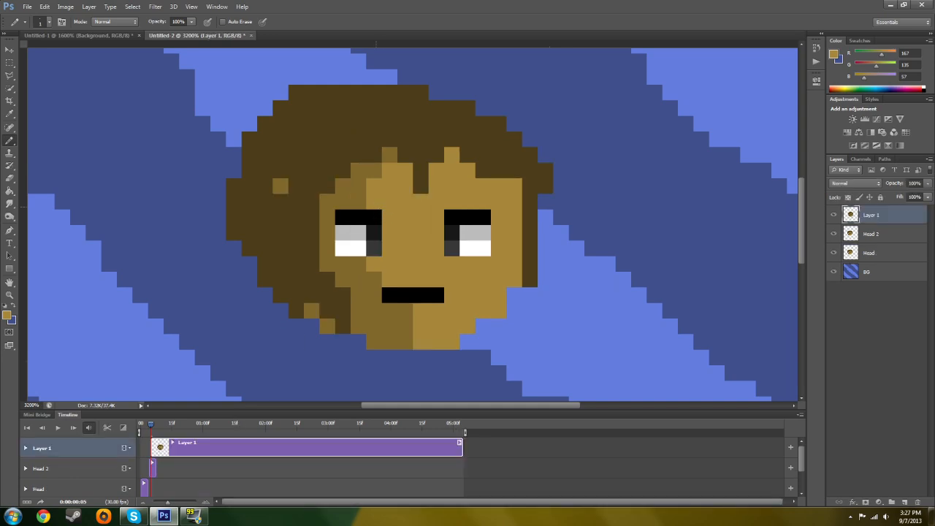
{"action": "mouse_move", "coordinate": [410, 202]}
{"action": "left_mouse_down"}
{"action": "mouse_move", "coordinate": [431, 233]}
{"action": "mouse_move", "coordinate": [584, 322]}
{"action": "mouse_move", "coordinate": [675, 264]}
{"action": "left_mouse_up"}
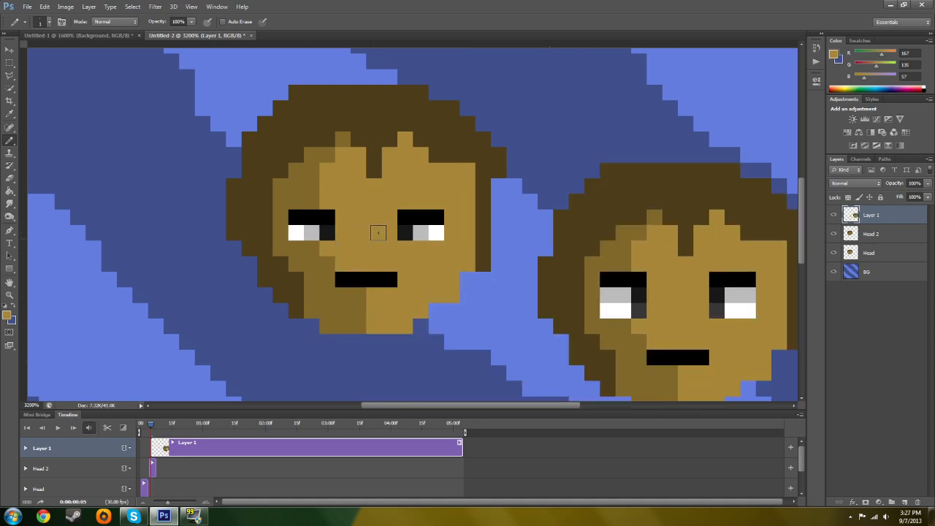
{"action": "mouse_move", "coordinate": [663, 262]}
{"action": "left_mouse_down"}
{"action": "mouse_move", "coordinate": [454, 233]}
{"action": "mouse_move", "coordinate": [375, 217]}
{"action": "mouse_move", "coordinate": [380, 196]}
{"action": "mouse_move", "coordinate": [365, 196]}
{"action": "left_mouse_up"}
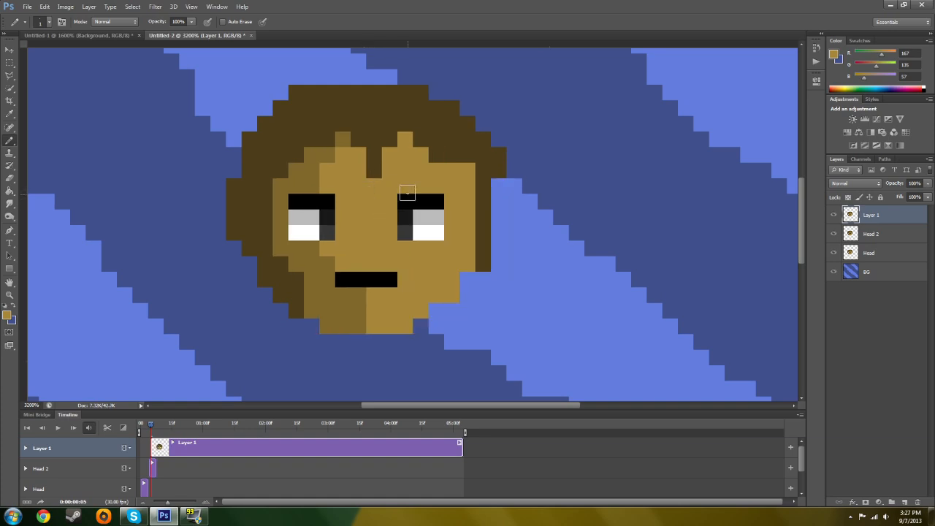
Step: Trim the new layer's clip to a few frames right after the Head 2 clip and place the playhead at 0:00:00:09
{"action": "left_click_drag", "start_coordinate": [151, 447], "coordinate": [165, 447]}
{"action": "left_click_drag", "start_coordinate": [459, 445], "coordinate": [159, 449]}
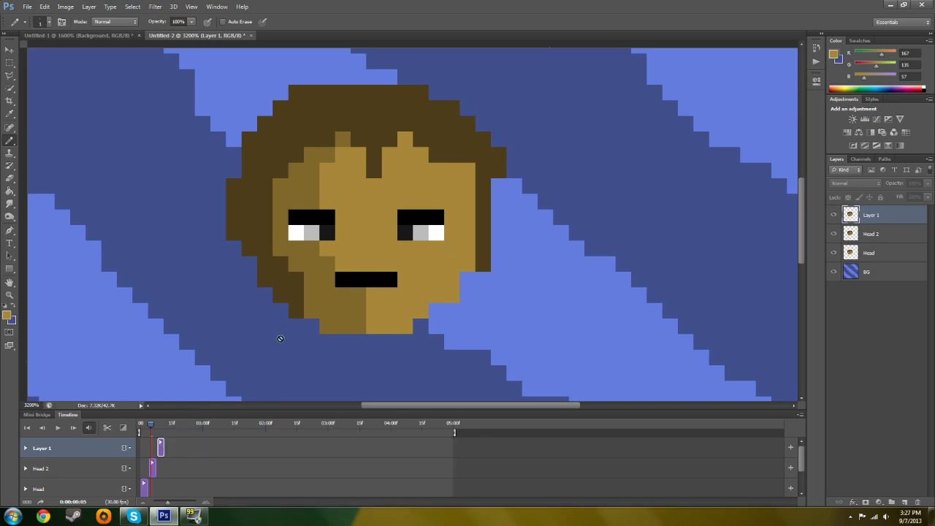
{"action": "left_click_drag", "start_coordinate": [152, 426], "coordinate": [159, 436]}
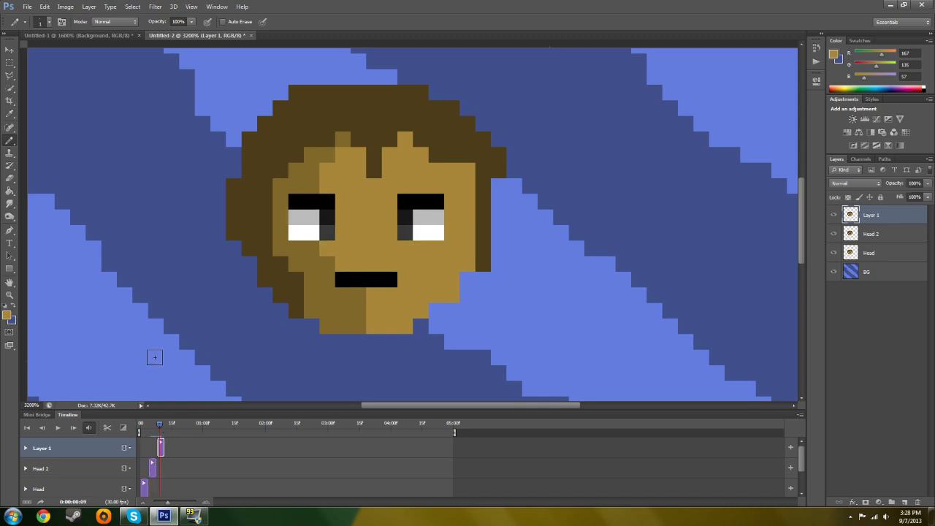
Step: Paint over the left eye's upper black lid with the adjacent shaded and light skin colours
{"action": "left_click", "coordinate": [310, 180], "text": "alt"}
{"action": "left_click_drag", "start_coordinate": [293, 197], "coordinate": [308, 202]}
{"action": "left_click", "coordinate": [343, 191], "text": "alt"}
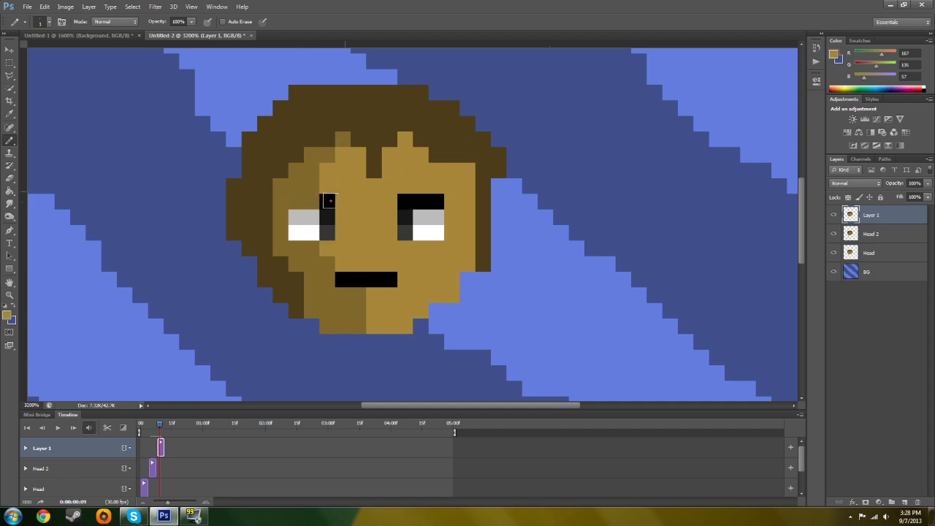
{"action": "left_click", "coordinate": [329, 202]}
Step: Paint the lowest pixel row of both eyes black to form the closed lids
{"action": "left_click", "coordinate": [422, 201], "text": "alt"}
{"action": "left_click_drag", "start_coordinate": [293, 233], "coordinate": [329, 233]}
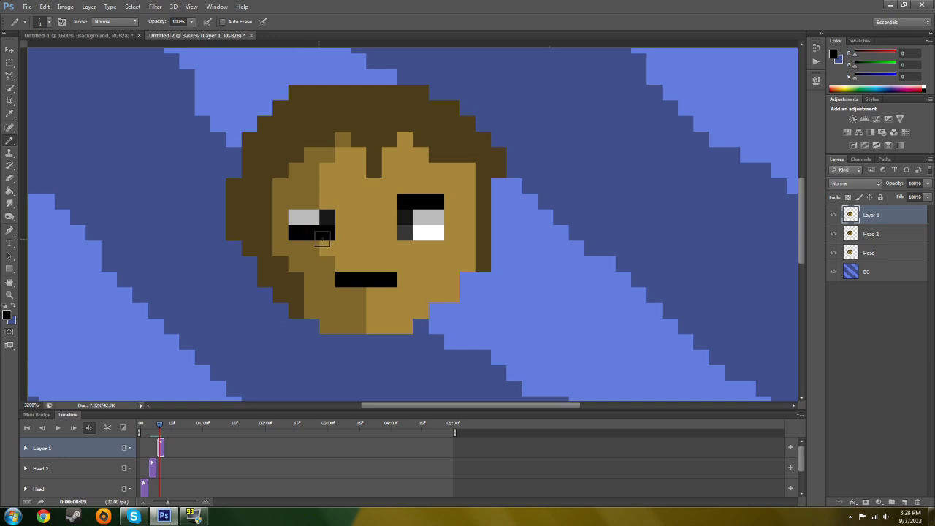
{"action": "left_click_drag", "start_coordinate": [418, 236], "coordinate": [434, 236]}
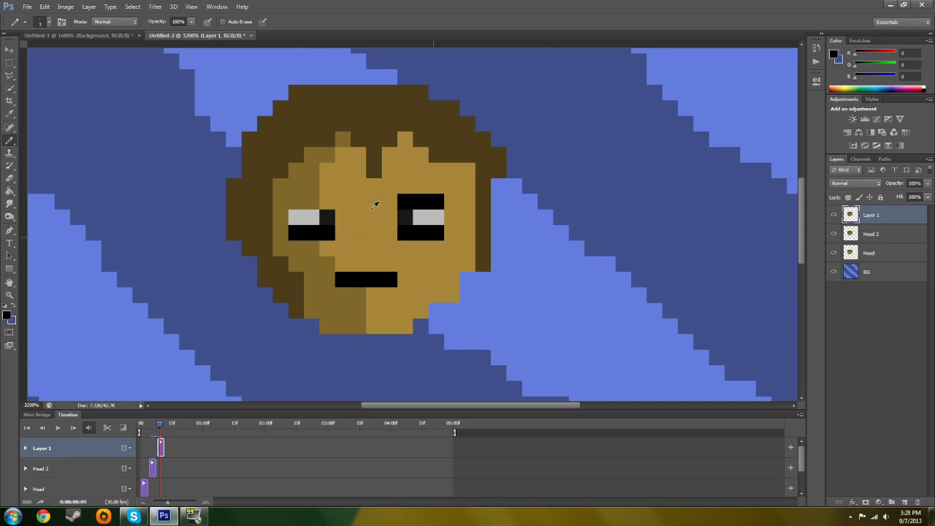
Step: Cover the remaining eye pixels above both closed lids, including the right eye's upper lid, with the matching skin colours
{"action": "left_click", "coordinate": [302, 193], "text": "alt"}
{"action": "left_click", "coordinate": [296, 217]}
{"action": "left_click", "coordinate": [311, 217]}
{"action": "left_click", "coordinate": [417, 187], "text": "alt"}
{"action": "mouse_move", "coordinate": [406, 201]}
{"action": "left_mouse_down"}
{"action": "mouse_move", "coordinate": [438, 212]}
{"action": "mouse_move", "coordinate": [402, 203]}
{"action": "left_mouse_up"}
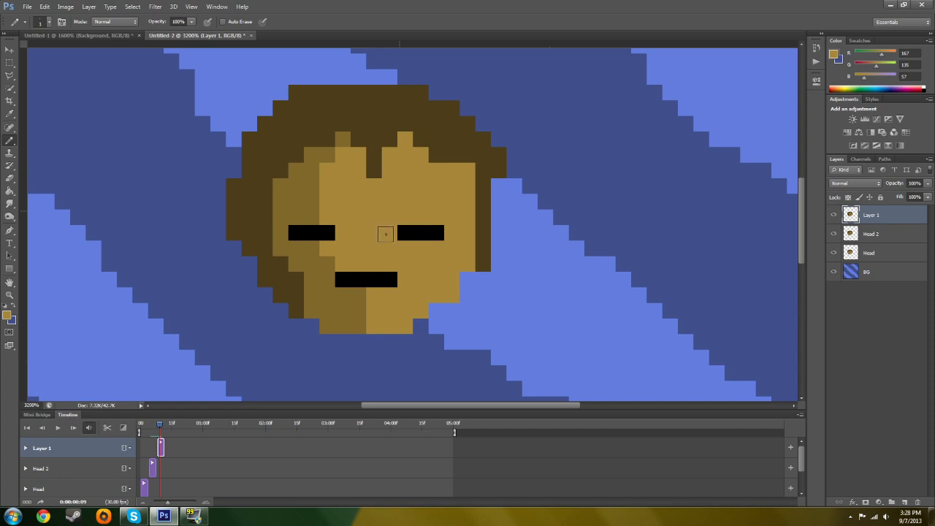
Step: Select the Head layer, place the playhead at 0:00:00:02, sample the hair brown and darken the foreground colour to #3b3014
{"action": "left_click", "coordinate": [144, 487]}
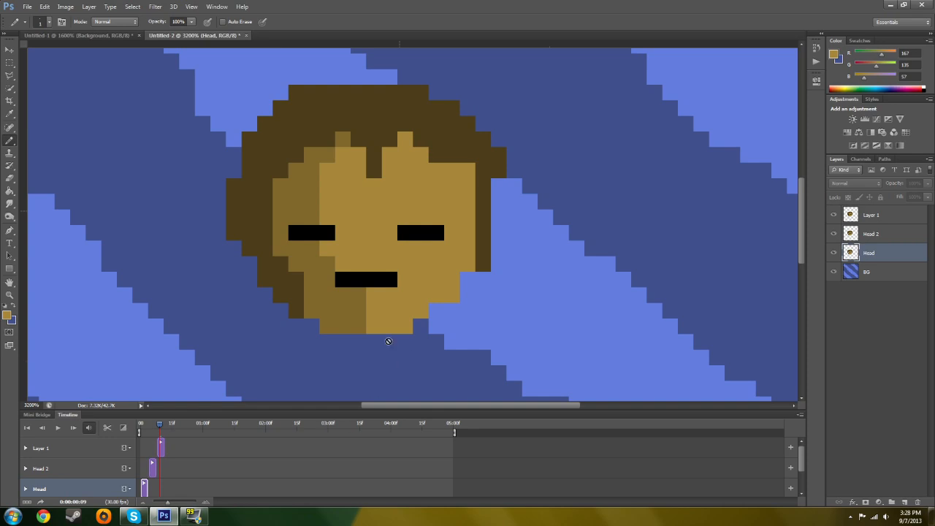
{"action": "left_click_drag", "start_coordinate": [159, 428], "coordinate": [140, 431]}
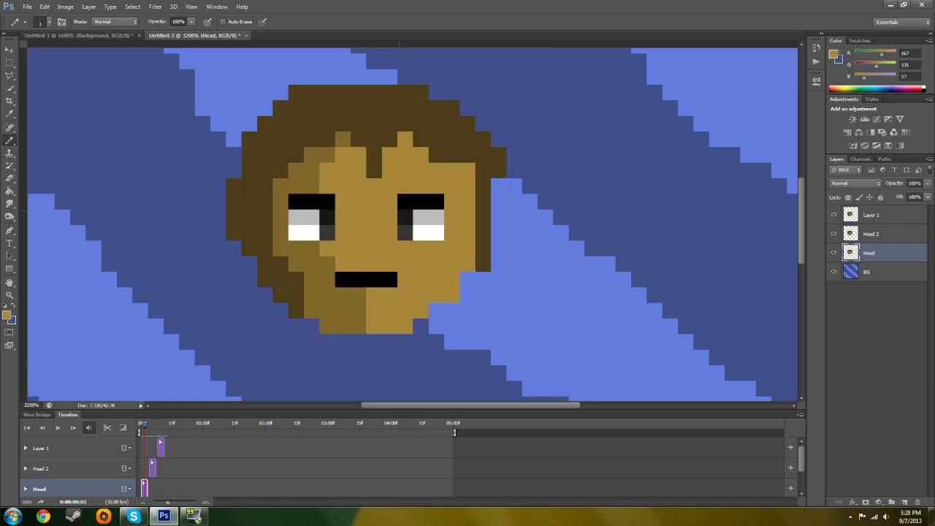
{"action": "key", "text": "alt"}
{"action": "key", "text": "alt"}
{"action": "left_click", "coordinate": [266, 230], "text": "alt"}
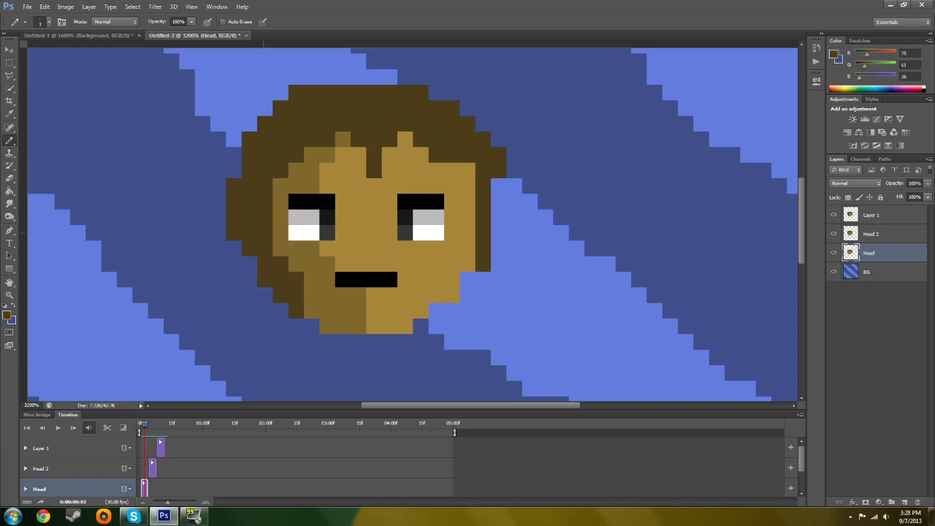
{"action": "left_click", "coordinate": [8, 315]}
{"action": "left_click", "coordinate": [470, 233]}
{"action": "left_click", "coordinate": [548, 134]}
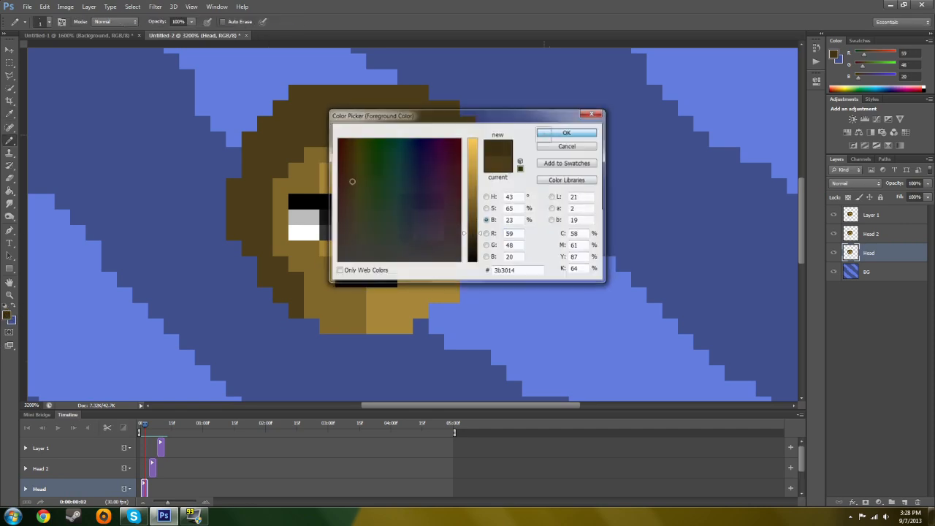
Step: Paint the shadow over the hair on the shaded side of the Head layer, with a stepped edge from the fringe to the crown
{"action": "mouse_move", "coordinate": [357, 131]}
{"action": "left_mouse_down"}
{"action": "mouse_move", "coordinate": [371, 105]}
{"action": "mouse_move", "coordinate": [414, 97]}
{"action": "left_mouse_up"}
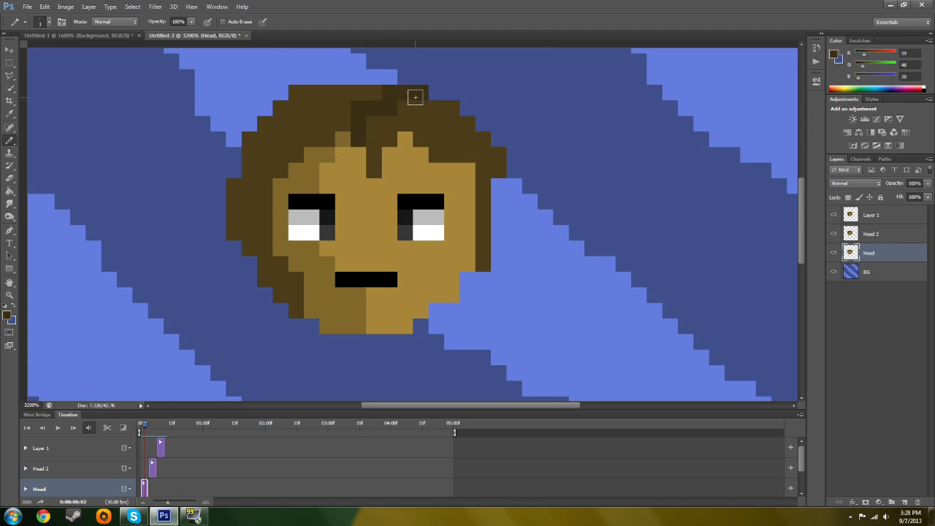
{"action": "mouse_move", "coordinate": [335, 111]}
{"action": "left_mouse_down"}
{"action": "mouse_move", "coordinate": [341, 119]}
{"action": "mouse_move", "coordinate": [325, 132]}
{"action": "mouse_move", "coordinate": [280, 156]}
{"action": "mouse_move", "coordinate": [240, 226]}
{"action": "mouse_move", "coordinate": [238, 188]}
{"action": "mouse_move", "coordinate": [251, 183]}
{"action": "mouse_move", "coordinate": [258, 247]}
{"action": "mouse_move", "coordinate": [252, 232]}
{"action": "mouse_move", "coordinate": [269, 276]}
{"action": "mouse_move", "coordinate": [276, 268]}
{"action": "mouse_move", "coordinate": [286, 293]}
{"action": "mouse_move", "coordinate": [291, 283]}
{"action": "left_mouse_up"}
{"action": "mouse_move", "coordinate": [253, 180]}
{"action": "left_mouse_down"}
{"action": "mouse_move", "coordinate": [251, 142]}
{"action": "mouse_move", "coordinate": [271, 159]}
{"action": "mouse_move", "coordinate": [268, 124]}
{"action": "mouse_move", "coordinate": [282, 141]}
{"action": "mouse_move", "coordinate": [287, 108]}
{"action": "mouse_move", "coordinate": [310, 125]}
{"action": "mouse_move", "coordinate": [312, 109]}
{"action": "mouse_move", "coordinate": [298, 98]}
{"action": "mouse_move", "coordinate": [383, 96]}
{"action": "left_mouse_up"}
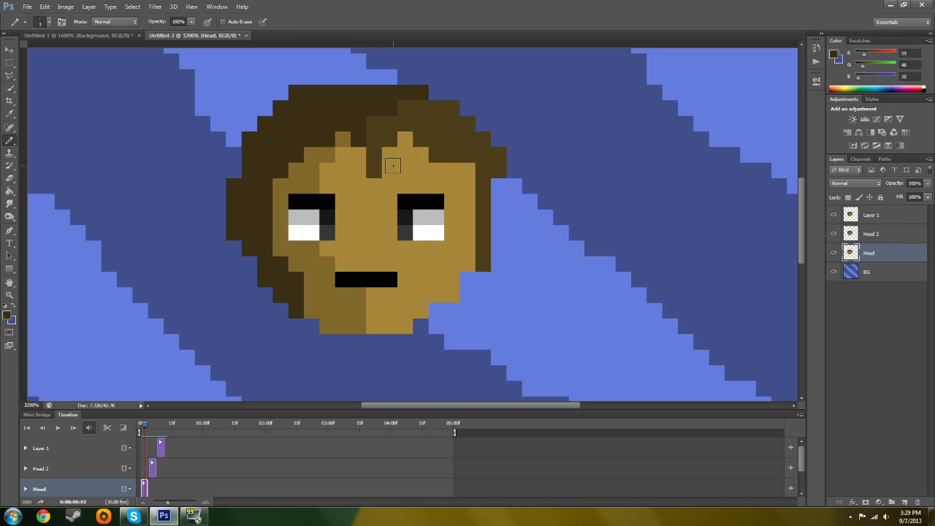
Step: Shade the same side of the hair on the Head 2 layer with the dark brown, matching the Head layer's shadow edge
{"action": "left_click_drag", "start_coordinate": [147, 430], "coordinate": [151, 431]}
{"action": "left_click", "coordinate": [152, 464]}
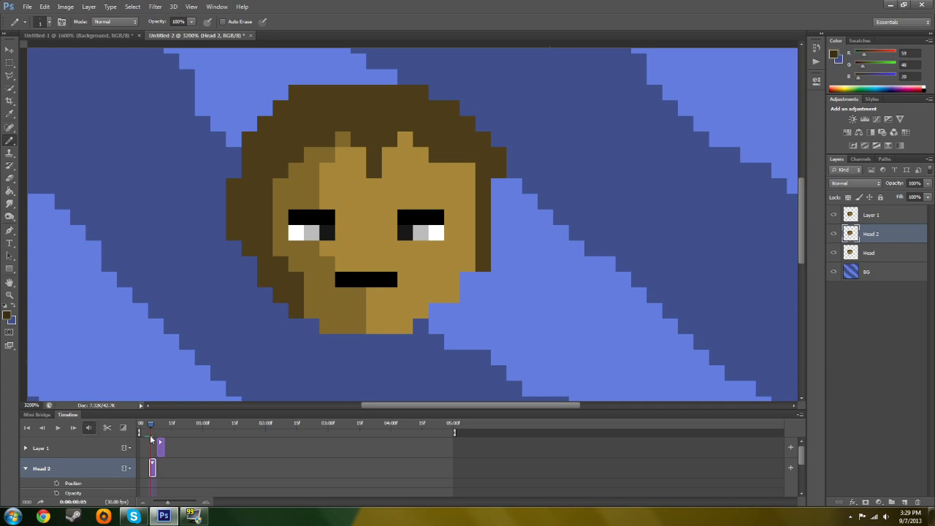
{"action": "left_click", "coordinate": [26, 468]}
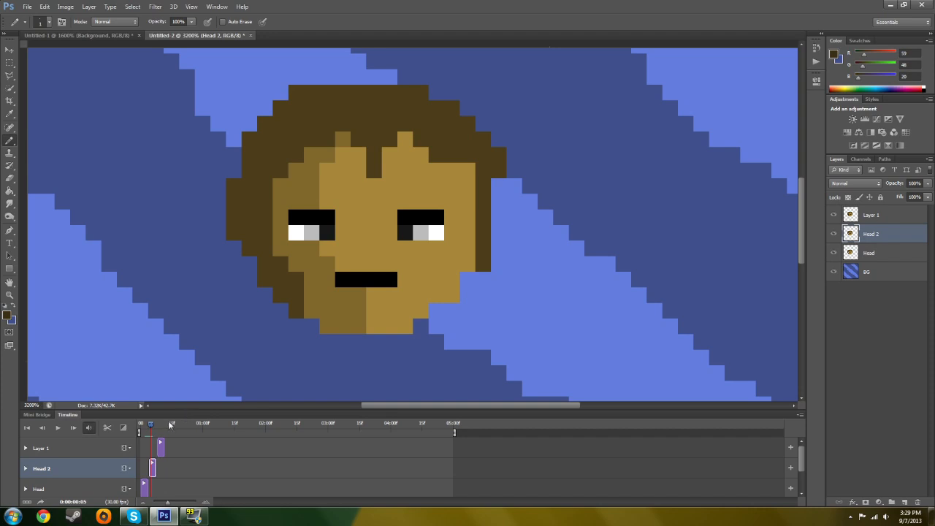
{"action": "left_click_drag", "start_coordinate": [152, 427], "coordinate": [154, 426]}
{"action": "left_click", "coordinate": [359, 124]}
{"action": "left_click_drag", "start_coordinate": [374, 106], "coordinate": [416, 96]}
{"action": "left_click", "coordinate": [146, 424]}
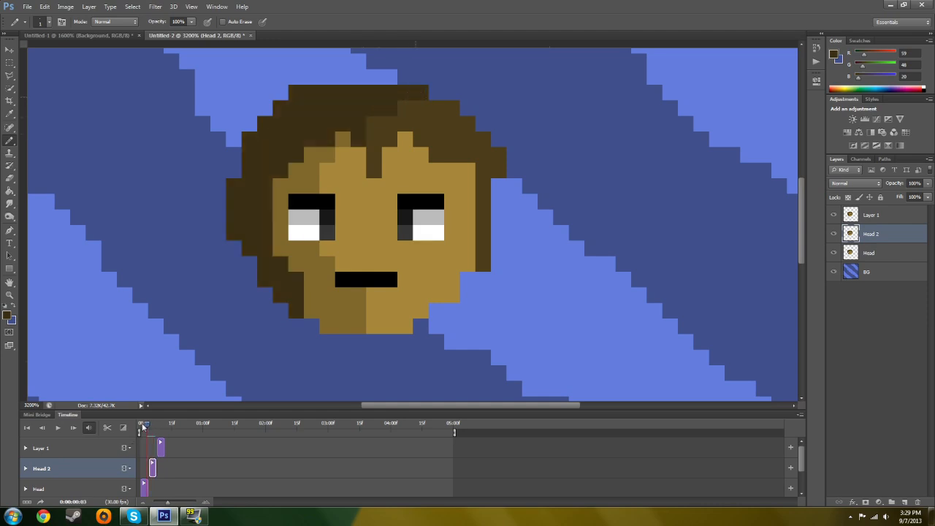
{"action": "left_click", "coordinate": [152, 426]}
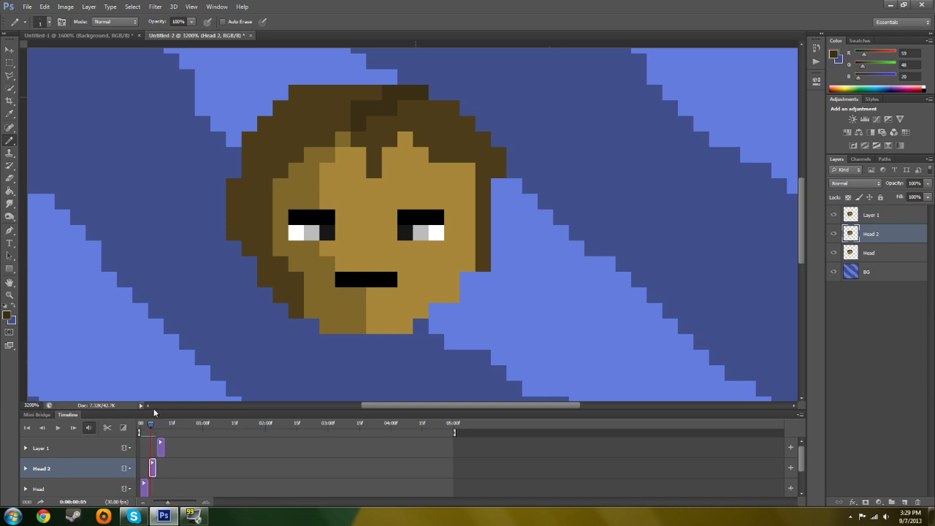
{"action": "mouse_move", "coordinate": [344, 124]}
{"action": "left_mouse_down"}
{"action": "mouse_move", "coordinate": [303, 138]}
{"action": "mouse_move", "coordinate": [273, 165]}
{"action": "mouse_move", "coordinate": [263, 255]}
{"action": "mouse_move", "coordinate": [292, 294]}
{"action": "mouse_move", "coordinate": [243, 228]}
{"action": "mouse_move", "coordinate": [236, 194]}
{"action": "mouse_move", "coordinate": [251, 211]}
{"action": "mouse_move", "coordinate": [257, 149]}
{"action": "mouse_move", "coordinate": [270, 129]}
{"action": "mouse_move", "coordinate": [313, 108]}
{"action": "mouse_move", "coordinate": [278, 142]}
{"action": "mouse_move", "coordinate": [257, 145]}
{"action": "mouse_move", "coordinate": [266, 141]}
{"action": "left_mouse_up"}
{"action": "mouse_move", "coordinate": [301, 104]}
{"action": "left_mouse_down"}
{"action": "mouse_move", "coordinate": [352, 104]}
{"action": "mouse_move", "coordinate": [338, 107]}
{"action": "mouse_move", "coordinate": [373, 98]}
{"action": "left_mouse_up"}
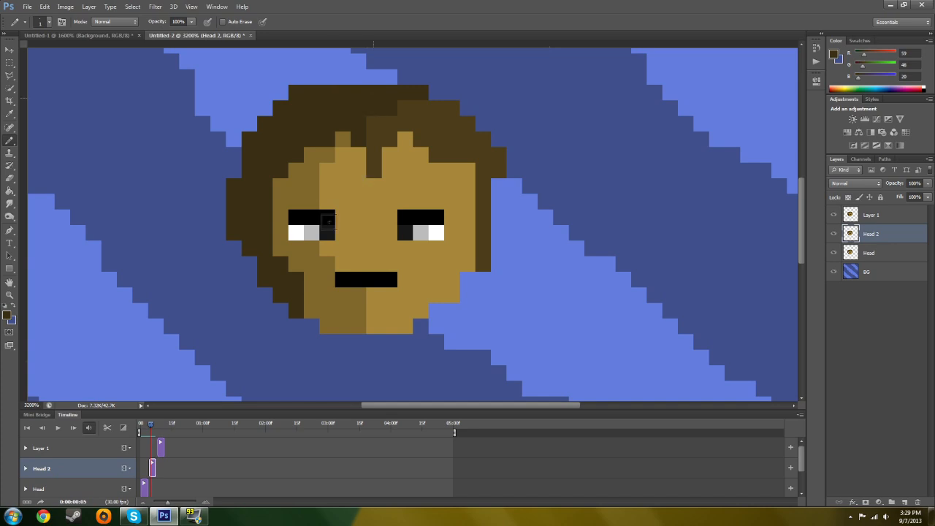
Step: Shade the same side of the hair on Layer 1, the closed-eyes frame, with the dark brown, matching the other frames
{"action": "left_click_drag", "start_coordinate": [153, 428], "coordinate": [160, 426]}
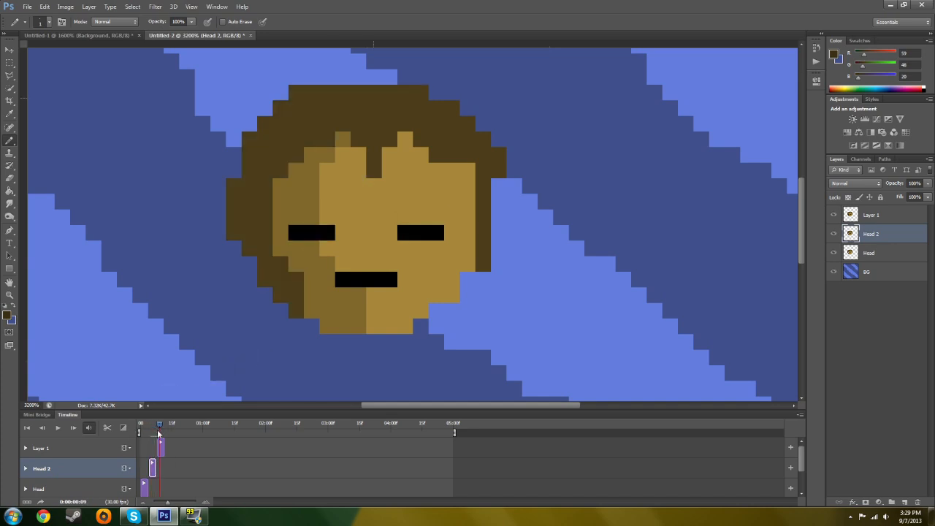
{"action": "left_click", "coordinate": [42, 448]}
{"action": "mouse_move", "coordinate": [355, 126]}
{"action": "left_mouse_down"}
{"action": "mouse_move", "coordinate": [358, 138]}
{"action": "mouse_move", "coordinate": [373, 107]}
{"action": "mouse_move", "coordinate": [416, 94]}
{"action": "left_mouse_up"}
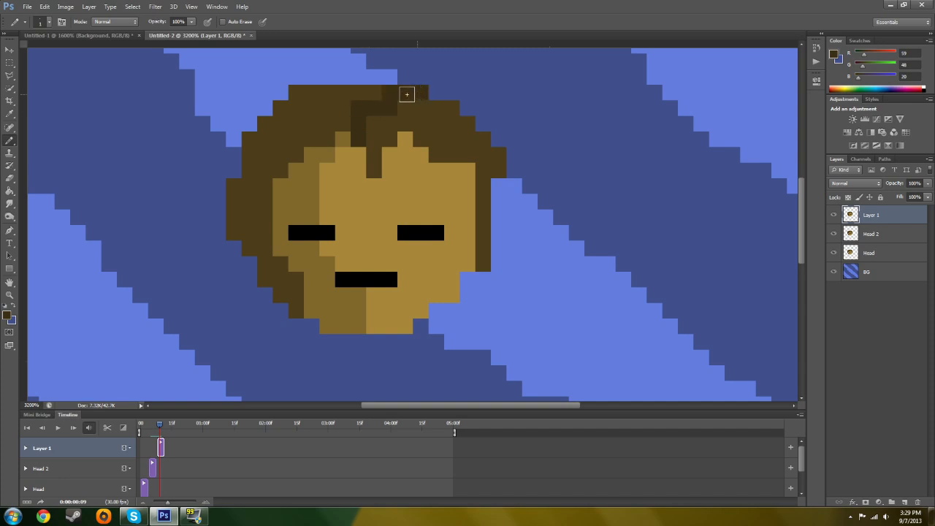
{"action": "left_click_drag", "start_coordinate": [159, 427], "coordinate": [141, 428]}
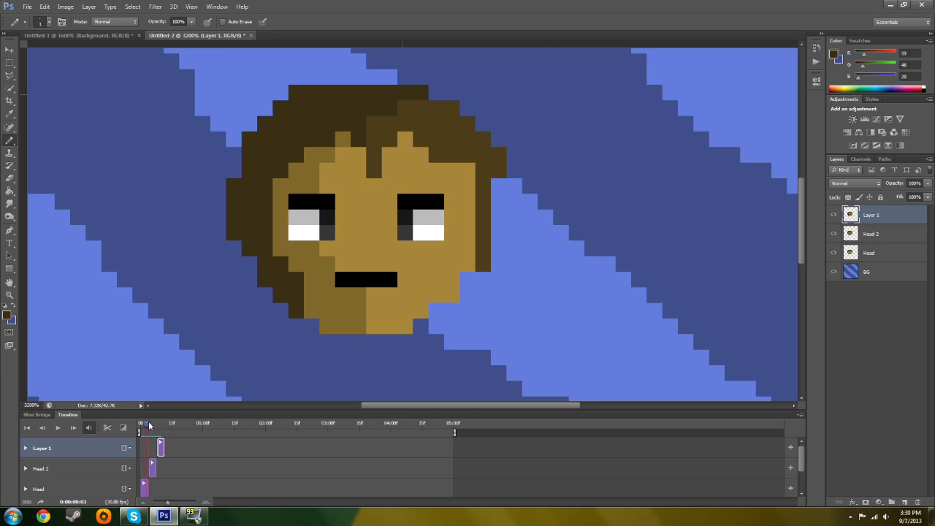
{"action": "left_click_drag", "start_coordinate": [149, 425], "coordinate": [156, 426]}
{"action": "mouse_move", "coordinate": [293, 286]}
{"action": "left_mouse_down"}
{"action": "mouse_move", "coordinate": [239, 227]}
{"action": "mouse_move", "coordinate": [253, 145]}
{"action": "mouse_move", "coordinate": [313, 94]}
{"action": "mouse_move", "coordinate": [380, 96]}
{"action": "mouse_move", "coordinate": [351, 121]}
{"action": "mouse_move", "coordinate": [298, 137]}
{"action": "mouse_move", "coordinate": [278, 157]}
{"action": "mouse_move", "coordinate": [258, 184]}
{"action": "mouse_move", "coordinate": [247, 230]}
{"action": "mouse_move", "coordinate": [255, 244]}
{"action": "mouse_move", "coordinate": [276, 142]}
{"action": "mouse_move", "coordinate": [317, 111]}
{"action": "mouse_move", "coordinate": [349, 110]}
{"action": "left_mouse_up"}
{"action": "key", "text": "ctrl+z"}
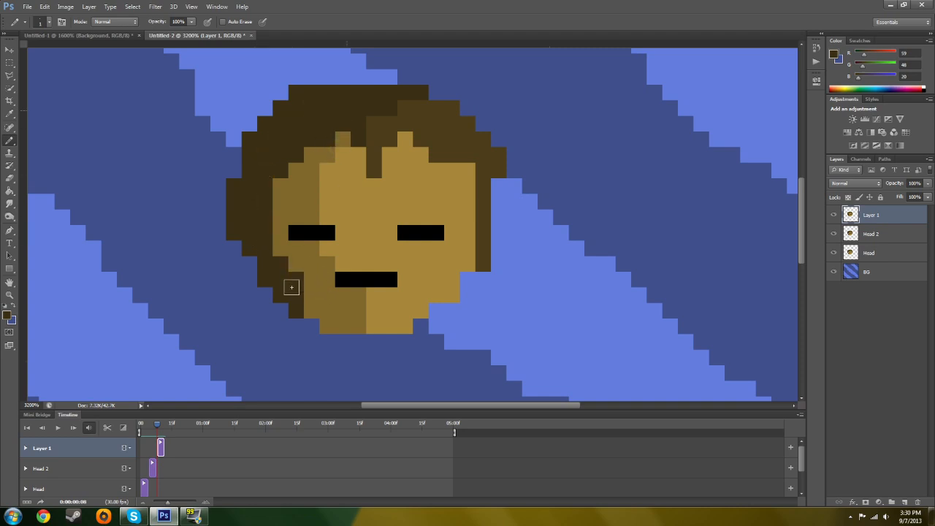
Step: Duplicate the Head 2 layer, rename the copy Head 3 and move it above Layer 1
{"action": "left_click", "coordinate": [910, 234]}
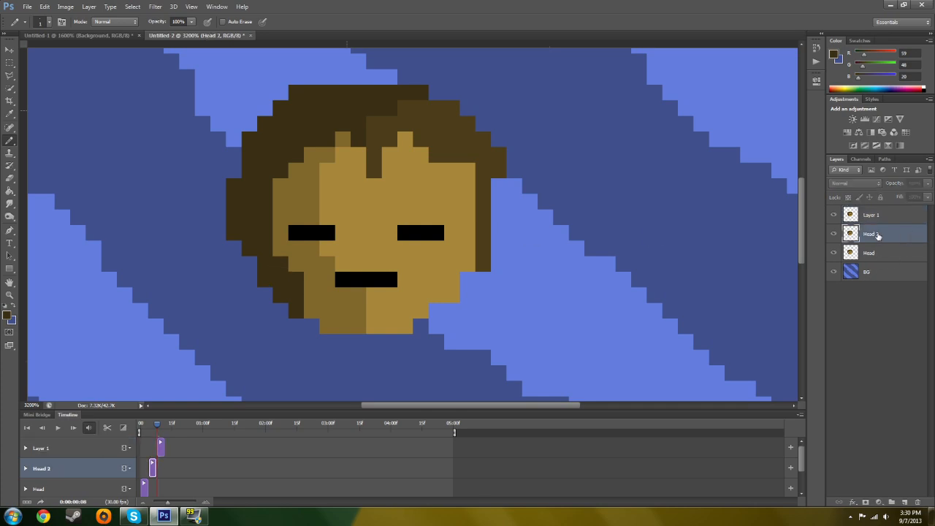
{"action": "key", "text": "ctrl+j"}
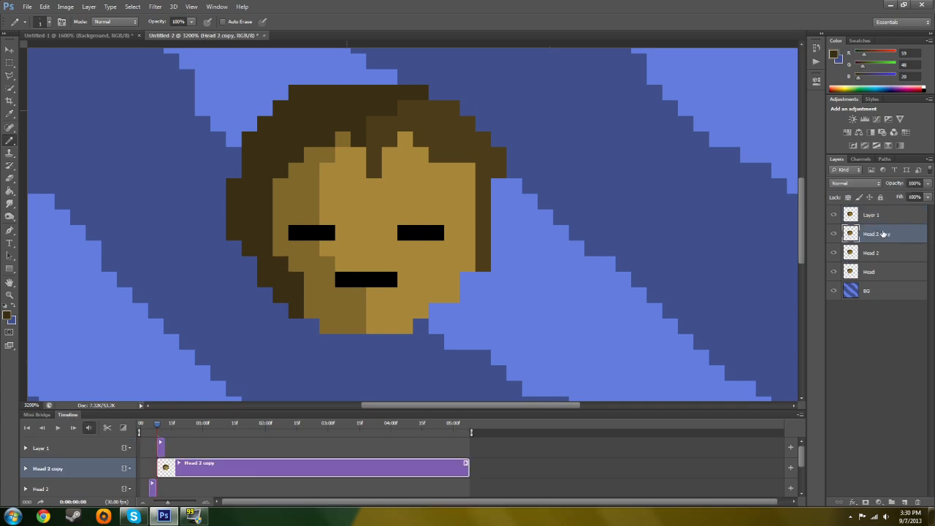
{"action": "double_click", "coordinate": [877, 235]}
{"action": "key", "text": "Return"}
{"action": "left_click_drag", "start_coordinate": [901, 235], "coordinate": [898, 214]}
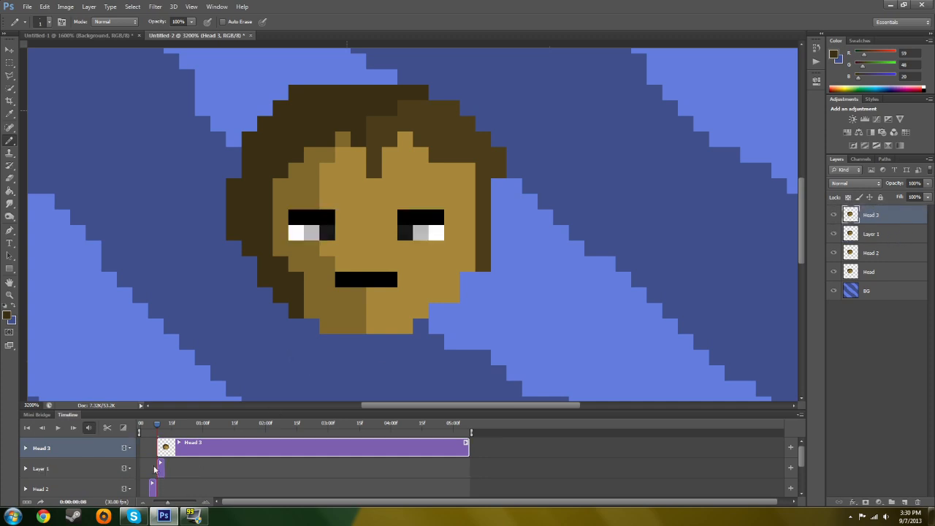
Step: Move the Head 3 clip right after the Layer 1 clip, trim it to a few frames and place the playhead at 0:00:00:14
{"action": "left_click", "coordinate": [802, 487]}
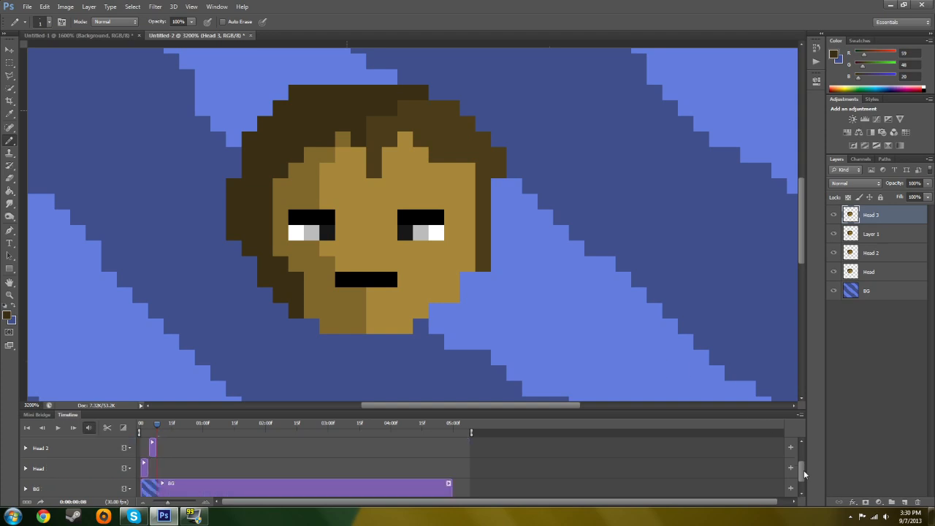
{"action": "left_click", "coordinate": [802, 436]}
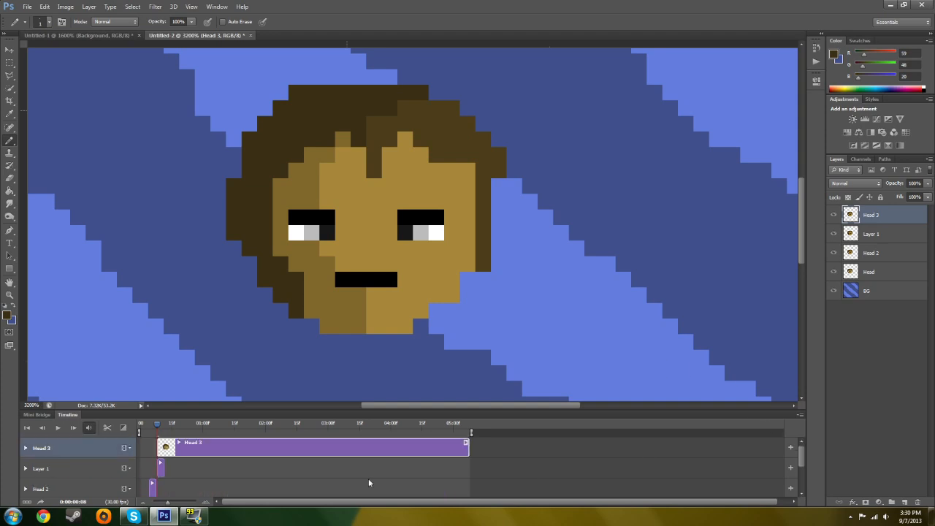
{"action": "left_click_drag", "start_coordinate": [161, 444], "coordinate": [167, 444]}
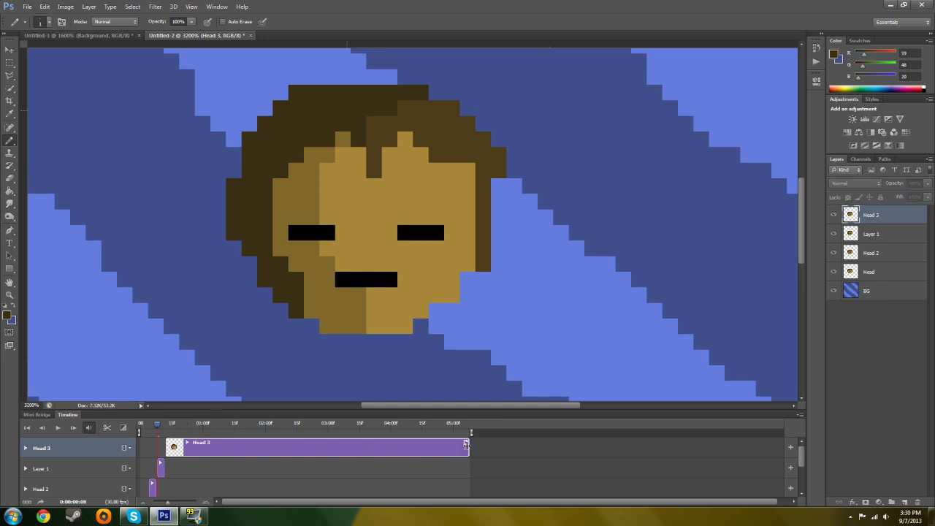
{"action": "left_click_drag", "start_coordinate": [448, 448], "coordinate": [176, 456]}
{"action": "left_click_drag", "start_coordinate": [156, 424], "coordinate": [170, 428]}
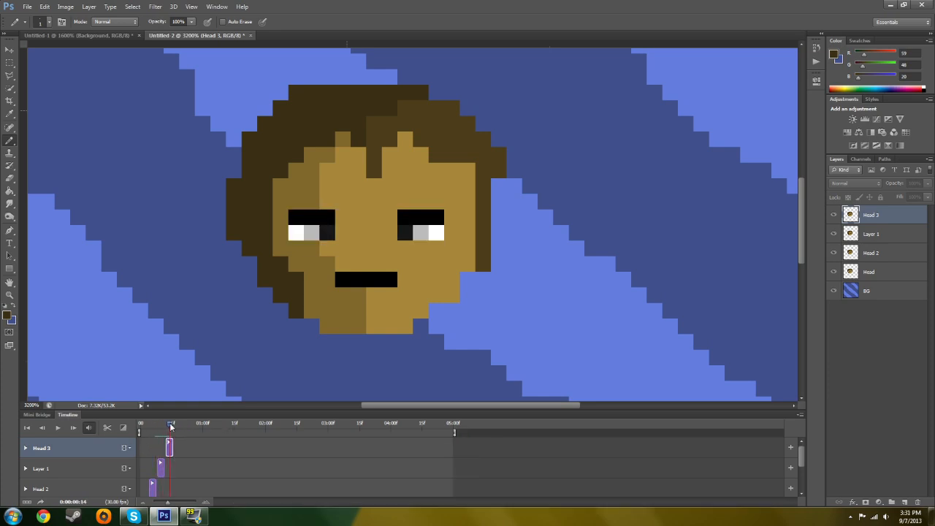
{"action": "left_click", "coordinate": [890, 254]}
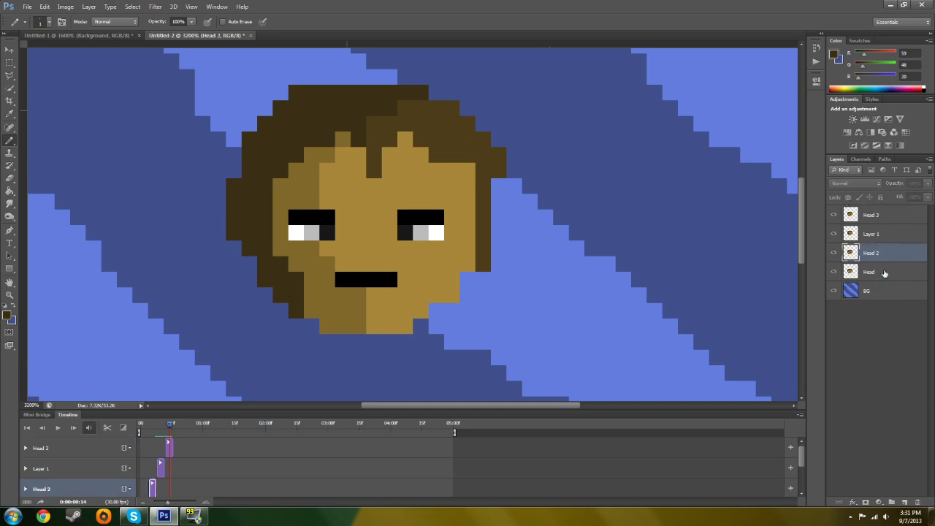
{"action": "left_click", "coordinate": [885, 269]}
{"action": "left_click", "coordinate": [891, 255]}
{"action": "left_click", "coordinate": [889, 236]}
{"action": "left_click", "coordinate": [887, 212]}
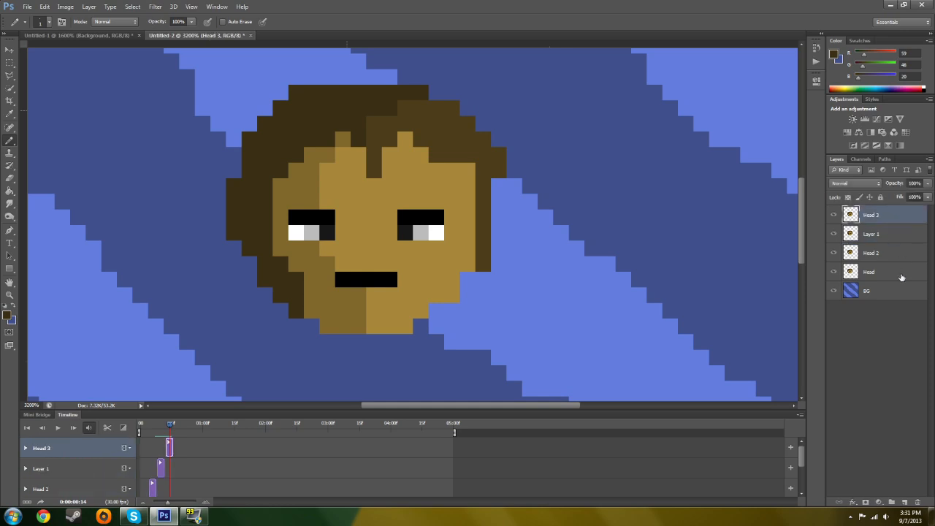
Step: Duplicate the Head layer, rename the copy Head 4 and move it above Head 3
{"action": "left_click", "coordinate": [900, 273]}
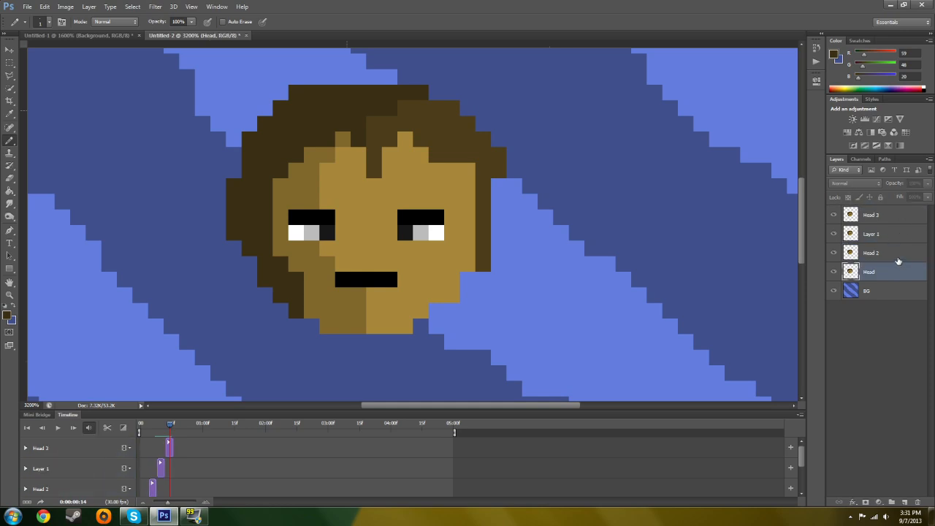
{"action": "key", "text": "ctrl+j"}
{"action": "double_click", "coordinate": [873, 271]}
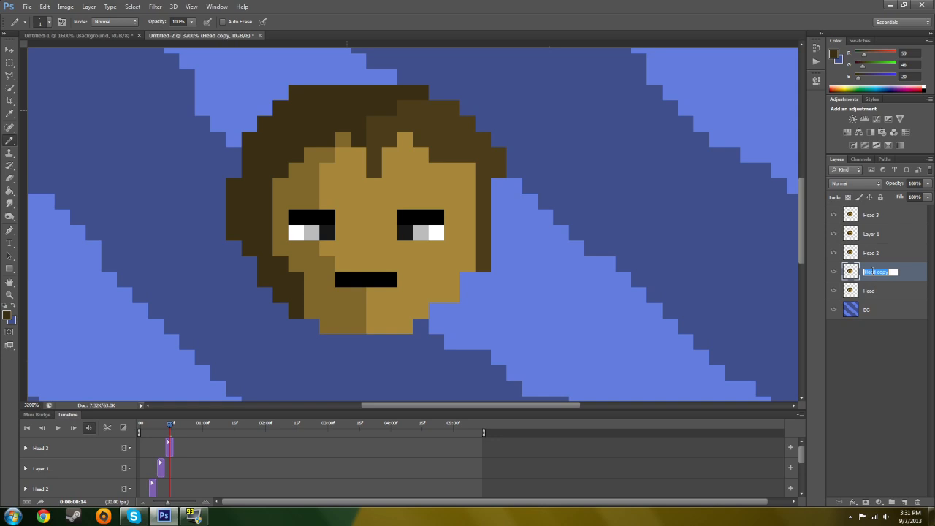
{"action": "type", "text": "Hea"}
{"action": "left_click", "coordinate": [898, 262]}
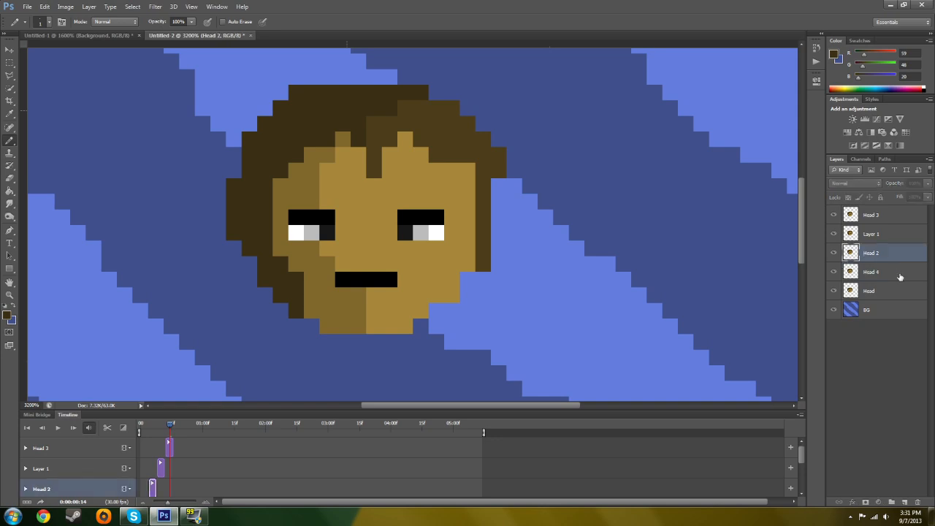
{"action": "left_click_drag", "start_coordinate": [900, 276], "coordinate": [892, 215]}
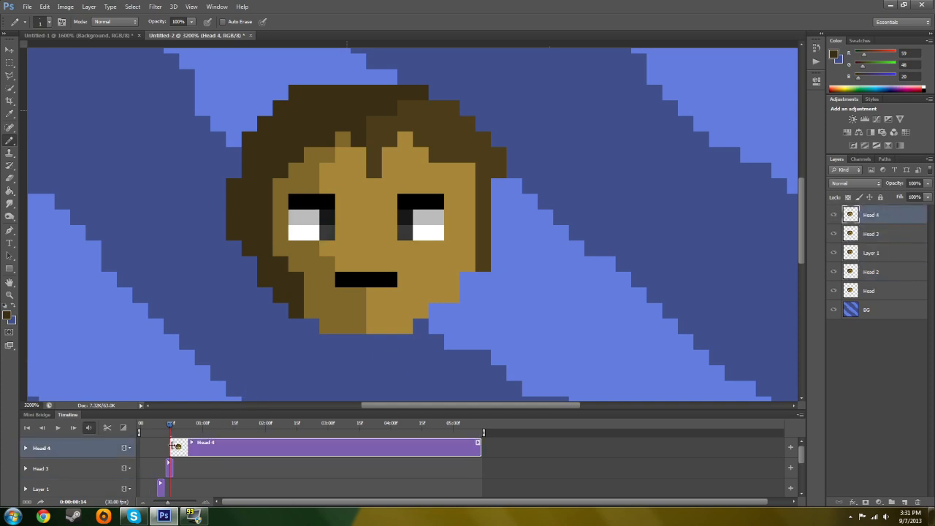
Step: Move the Head 4 clip right after the Head 3 clip and trim it to a few frames
{"action": "left_click_drag", "start_coordinate": [178, 445], "coordinate": [182, 446]}
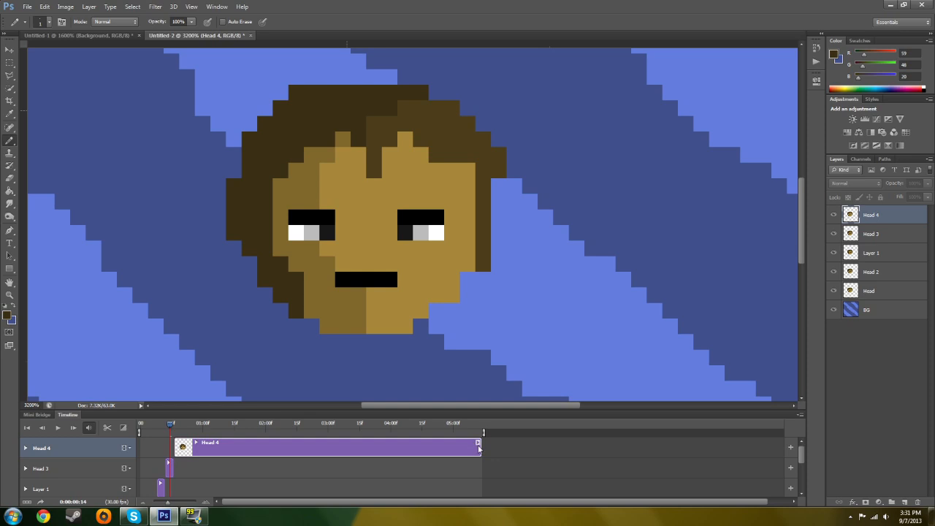
{"action": "left_click_drag", "start_coordinate": [479, 447], "coordinate": [154, 431]}
Step: Play back and scrub through the blink animation to check the order and timing of the frames
{"action": "key", "text": "space"}
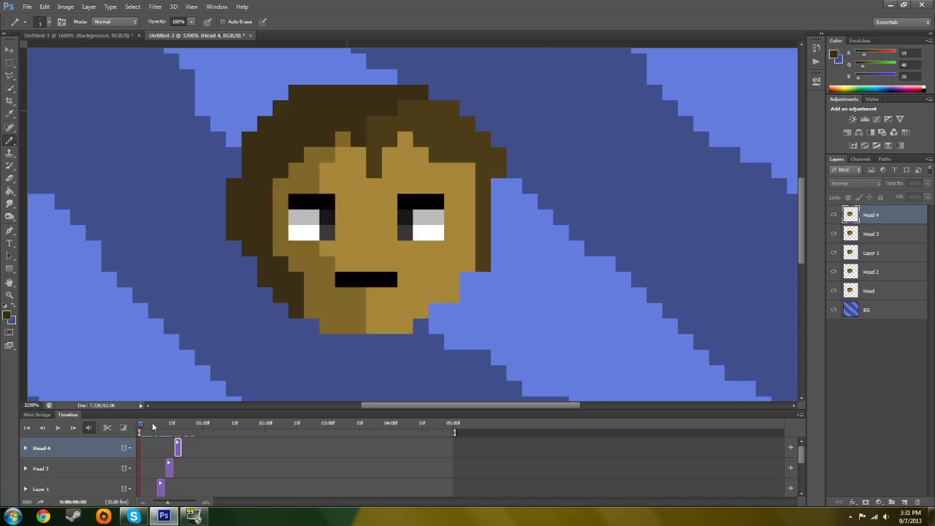
{"action": "left_click", "coordinate": [168, 423]}
{"action": "left_click", "coordinate": [170, 425]}
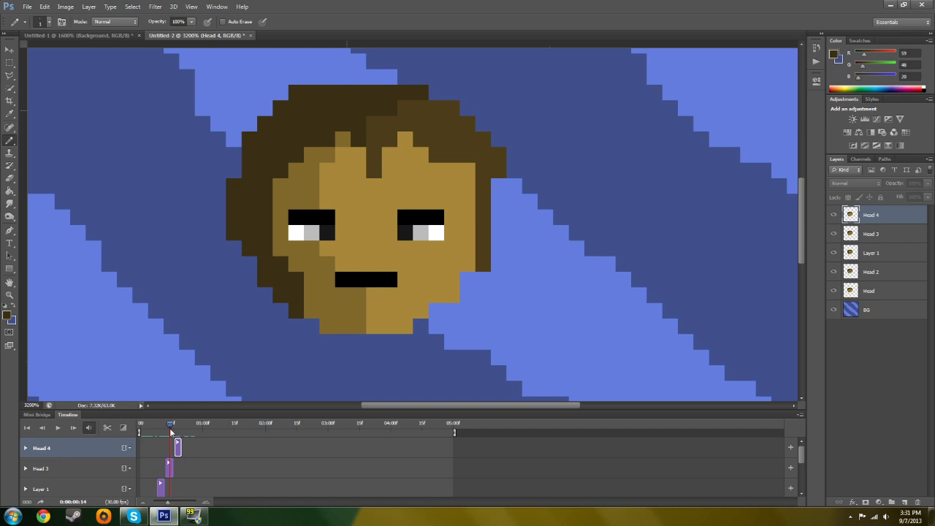
{"action": "left_click_drag", "start_coordinate": [171, 426], "coordinate": [153, 428]}
{"action": "key", "text": "space"}
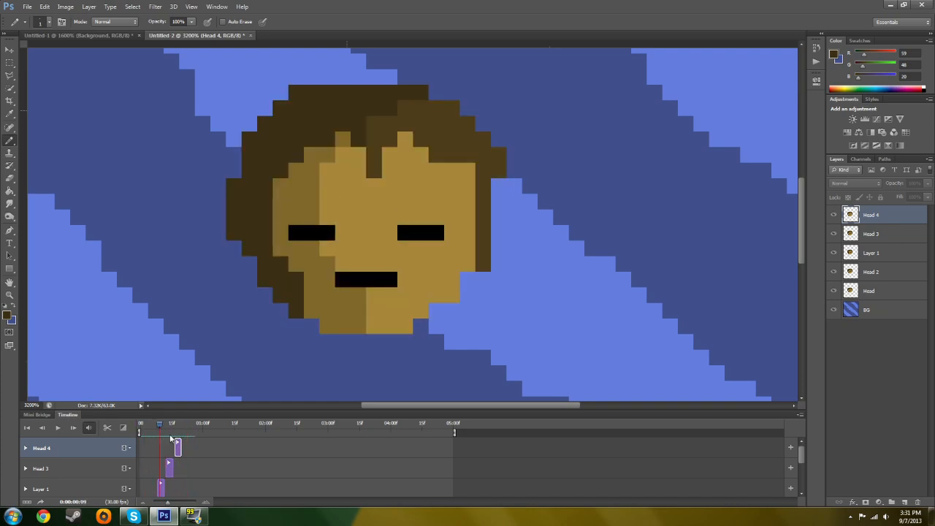
Step: Extend the end of the Head 4 clip so the open eyes hold longer, and place the playhead at 0:00:00:22
{"action": "left_click", "coordinate": [177, 447]}
{"action": "left_click_drag", "start_coordinate": [182, 450], "coordinate": [191, 455]}
{"action": "mouse_move", "coordinate": [169, 423]}
{"action": "left_mouse_down"}
{"action": "mouse_move", "coordinate": [132, 424]}
{"action": "mouse_move", "coordinate": [186, 428]}
{"action": "left_mouse_up"}
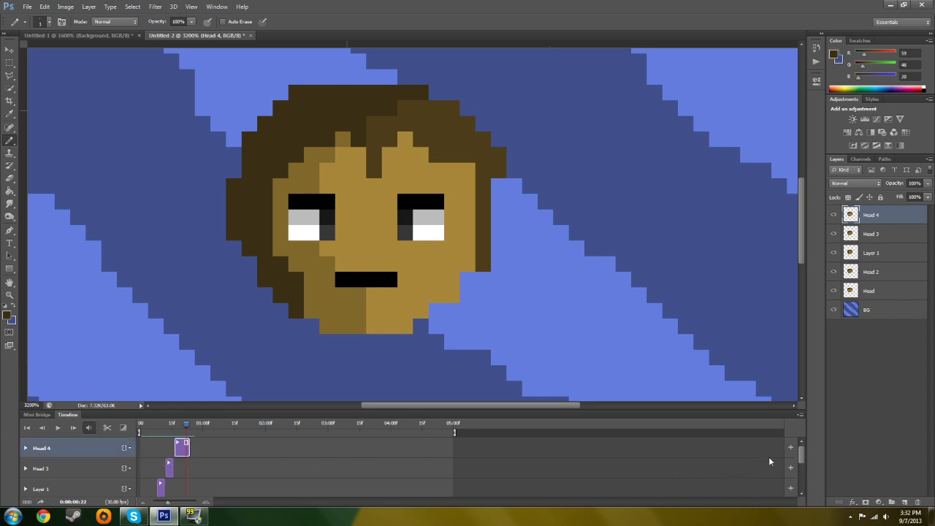
Step: Trim the BG clip so that it ends together with the Head 4 clip
{"action": "left_click_drag", "start_coordinate": [804, 457], "coordinate": [804, 477]}
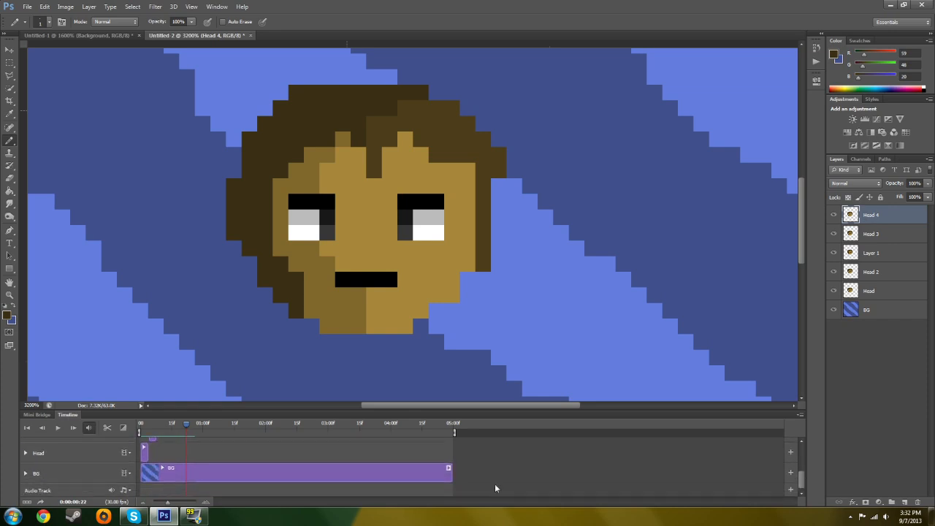
{"action": "left_click_drag", "start_coordinate": [453, 476], "coordinate": [190, 478]}
{"action": "scroll", "coordinate": [311, 449], "scroll_direction": "up", "scroll_amount": 3}
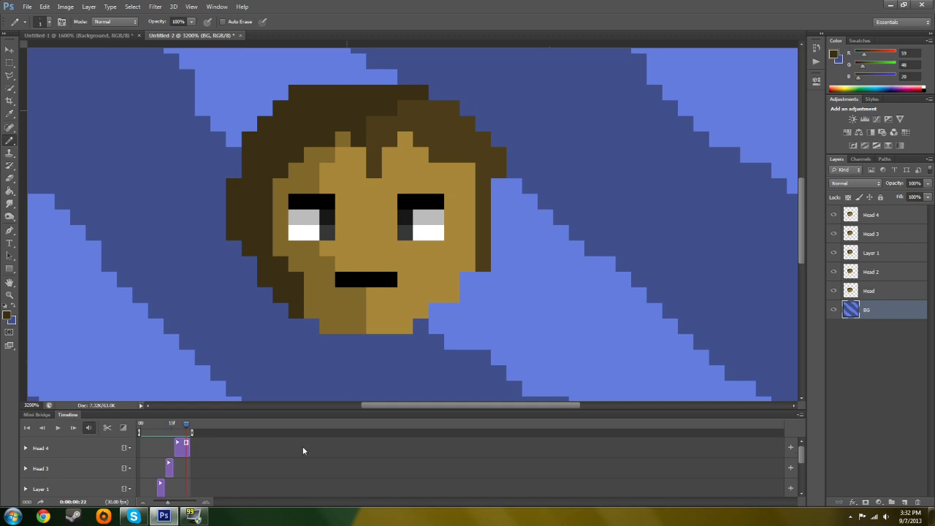
Step: Select the Head 4 clip and place the playhead near its end at 0:00:00:23 to check the clip's length
{"action": "left_click", "coordinate": [170, 450]}
{"action": "left_click", "coordinate": [179, 449]}
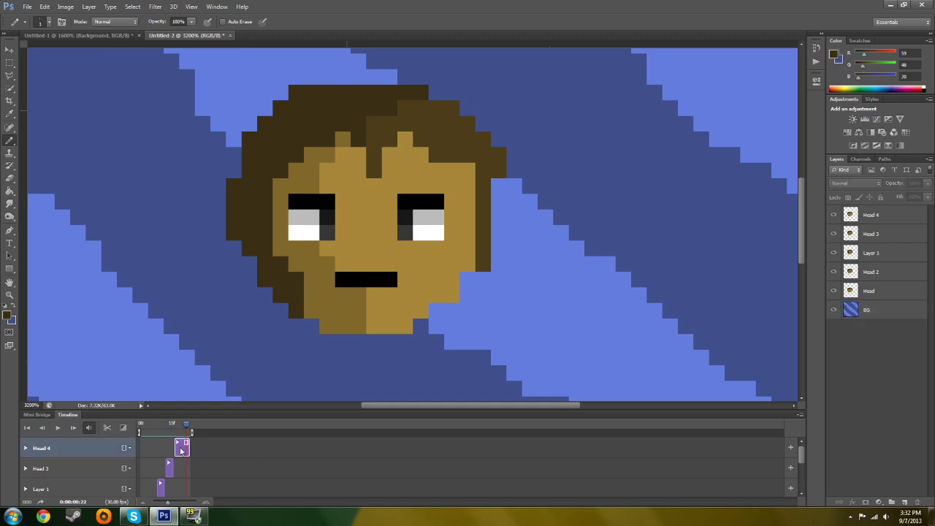
{"action": "left_click", "coordinate": [193, 451]}
{"action": "left_click", "coordinate": [186, 446]}
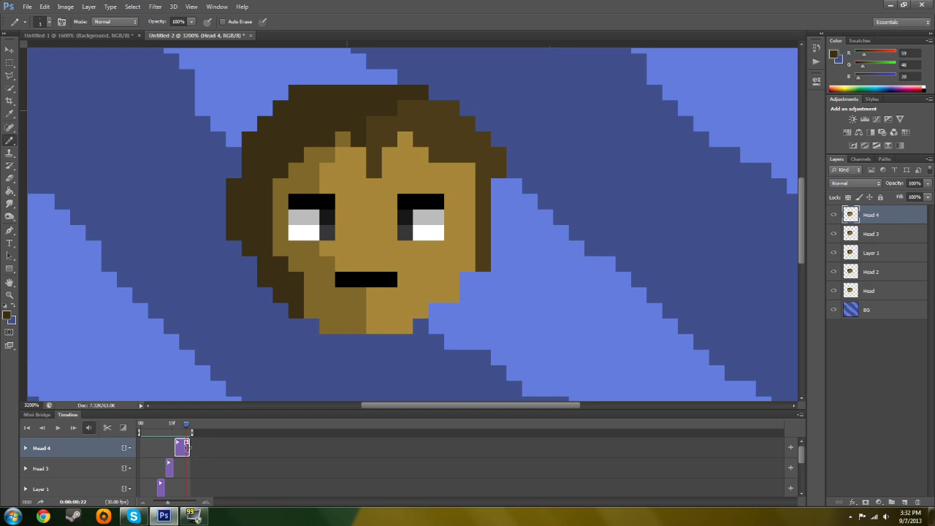
{"action": "mouse_move", "coordinate": [187, 446]}
{"action": "left_mouse_down"}
{"action": "mouse_move", "coordinate": [202, 453]}
{"action": "mouse_move", "coordinate": [151, 431]}
{"action": "mouse_move", "coordinate": [193, 435]}
{"action": "left_mouse_up"}
Step: Return the playhead to the start of the timeline and scrub through the blink frames to check the animation
{"action": "scroll", "coordinate": [264, 380], "scroll_direction": "down", "scroll_amount": 3}
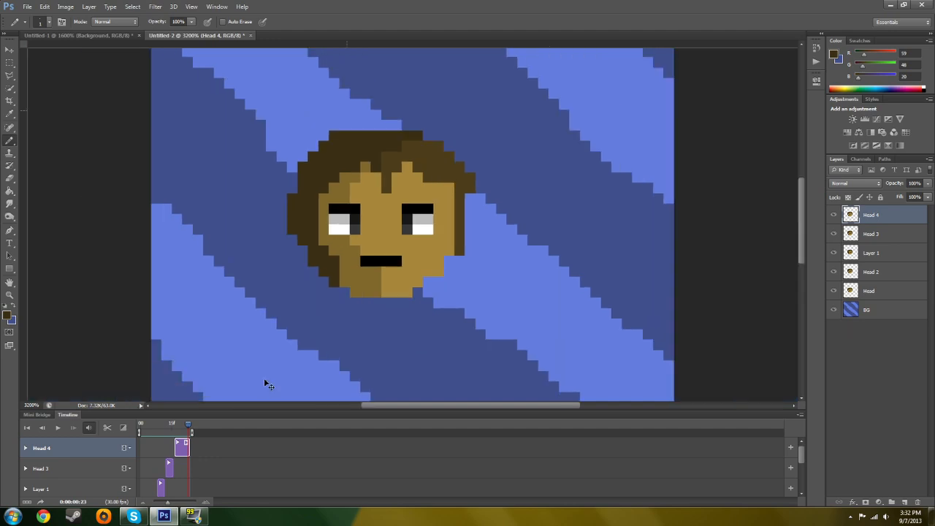
{"action": "scroll", "coordinate": [264, 380], "scroll_direction": "up", "scroll_amount": 1}
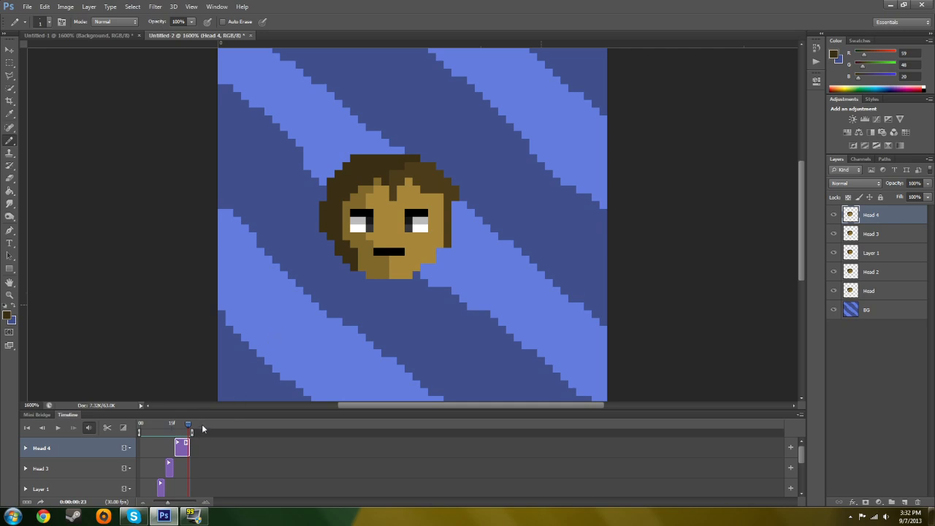
{"action": "left_click_drag", "start_coordinate": [187, 425], "coordinate": [125, 434]}
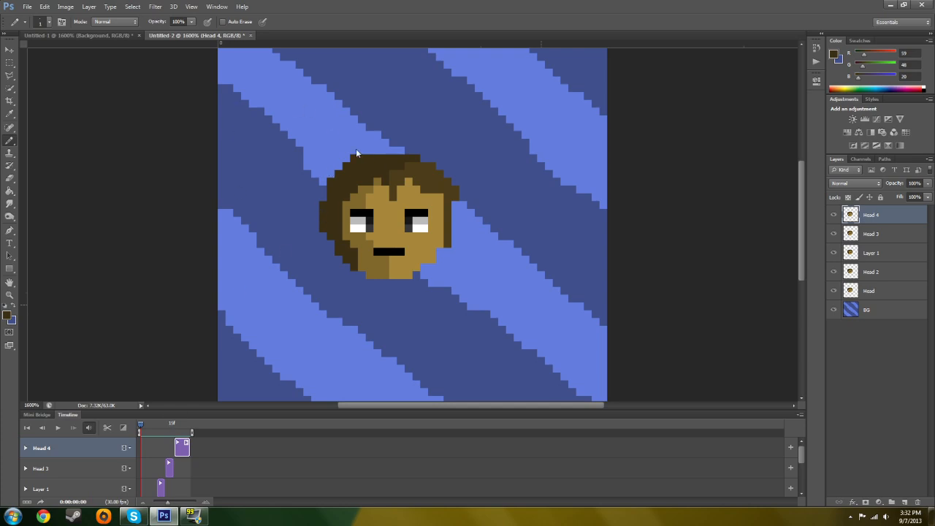
{"action": "key", "text": "space"}
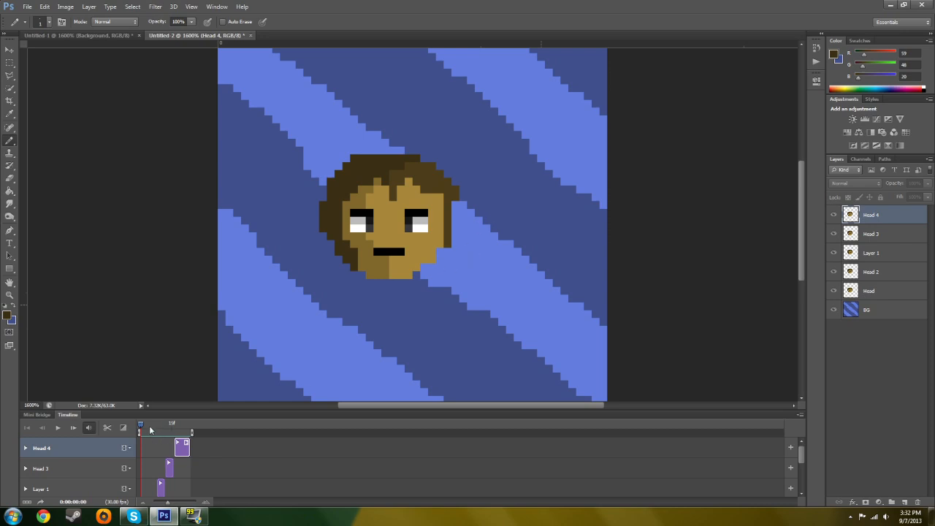
{"action": "left_click_drag", "start_coordinate": [145, 428], "coordinate": [148, 428]}
{"action": "left_click", "coordinate": [150, 427]}
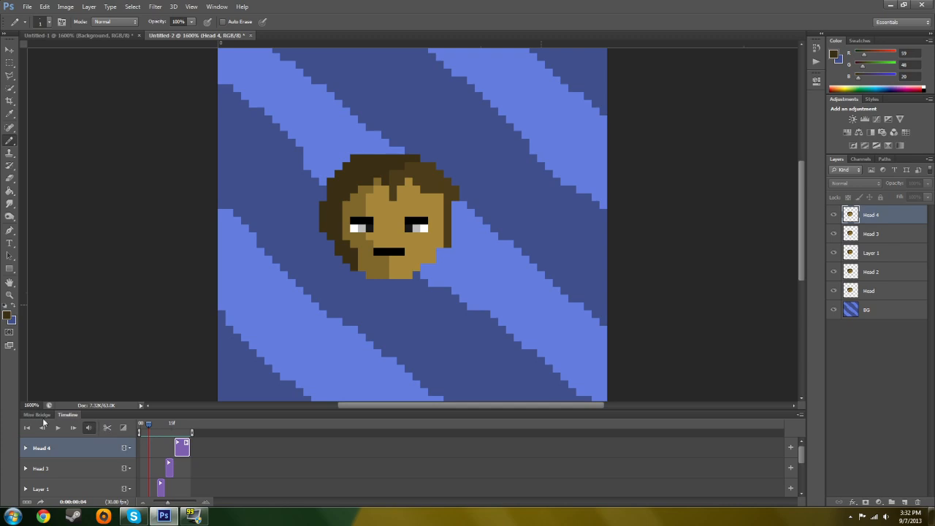
{"action": "left_click", "coordinate": [74, 428]}
Step: Convert the video timeline to a frame animation
{"action": "left_click", "coordinate": [22, 504]}
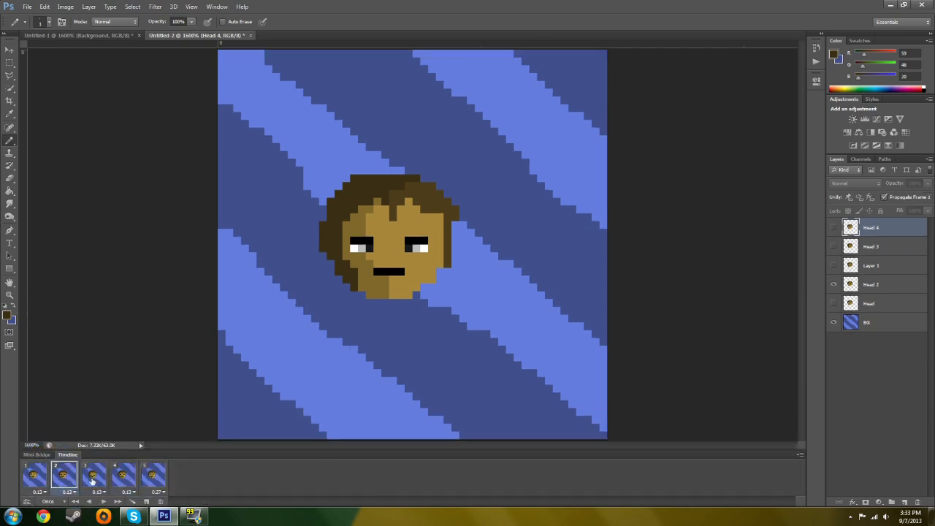
{"action": "left_click", "coordinate": [26, 502]}
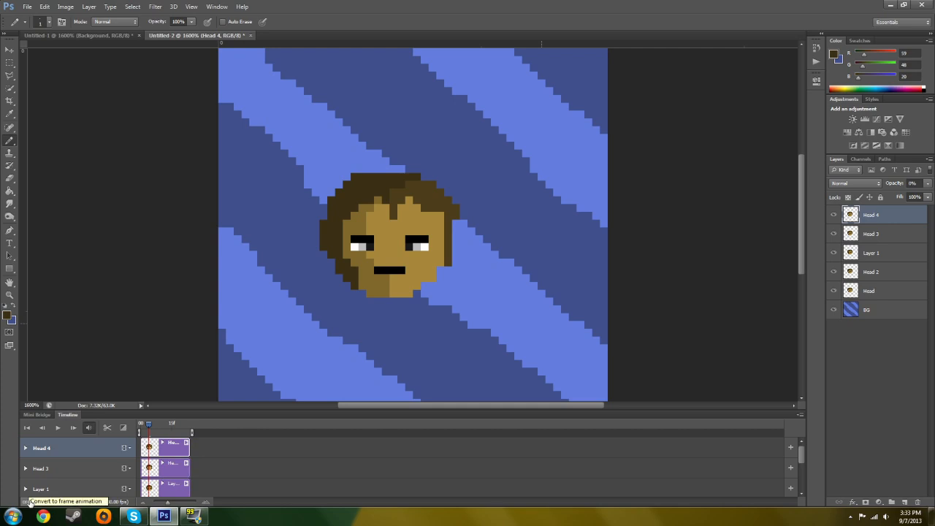
{"action": "left_click", "coordinate": [26, 502]}
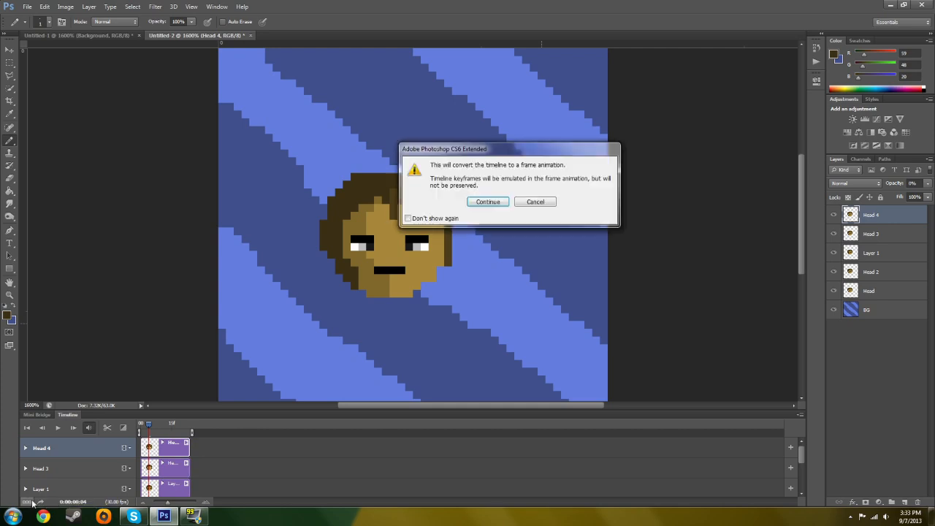
{"action": "left_click", "coordinate": [499, 204]}
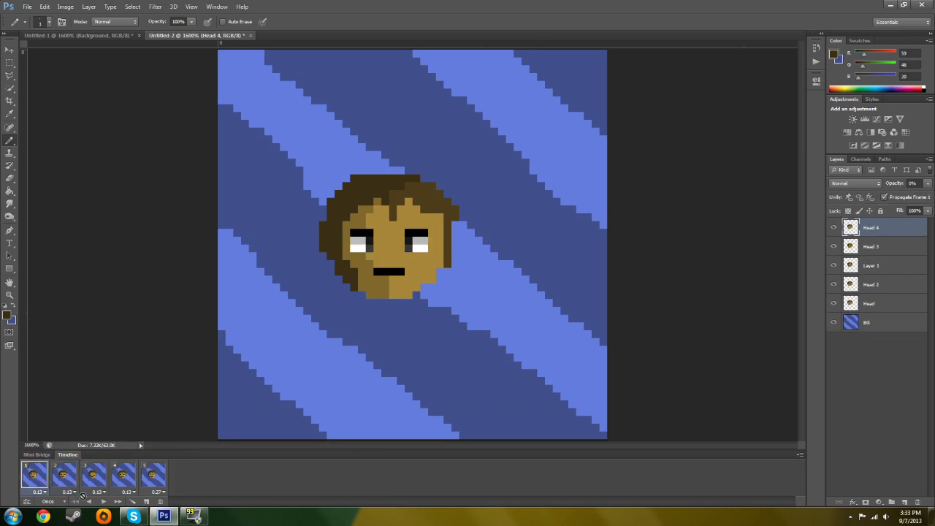
Step: Set the frame animation to loop Forever and play it back
{"action": "left_click", "coordinate": [51, 501]}
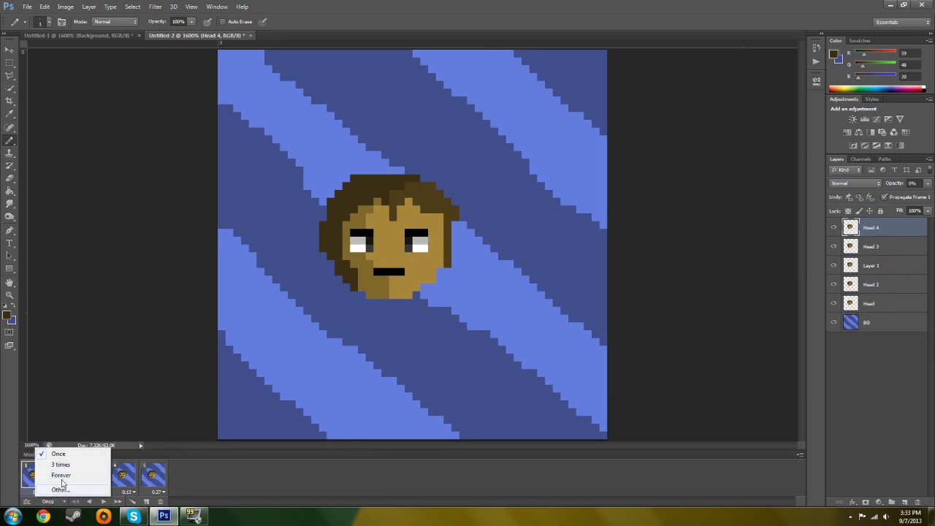
{"action": "left_click", "coordinate": [60, 475]}
{"action": "left_click", "coordinate": [103, 503]}
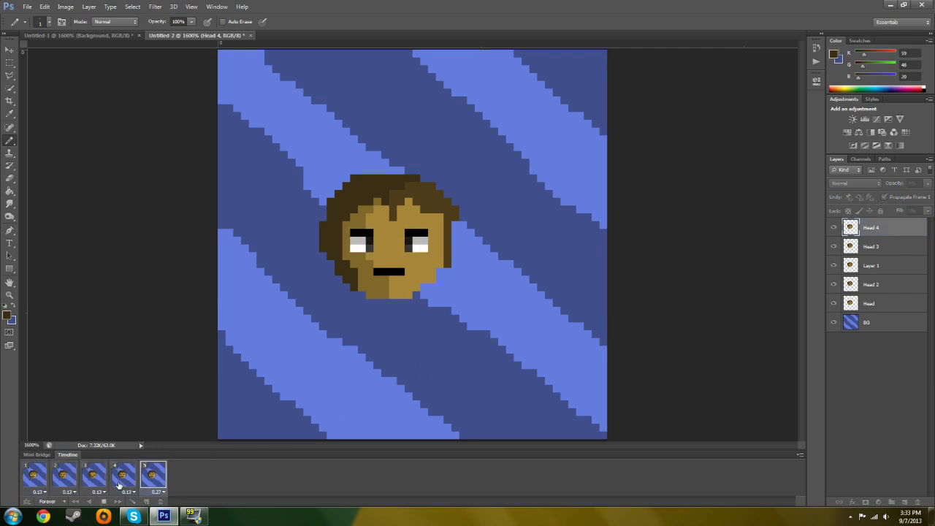
Step: Set the delay of frame 5 to 1.0 second and play the animation from frame 1
{"action": "left_click", "coordinate": [164, 494]}
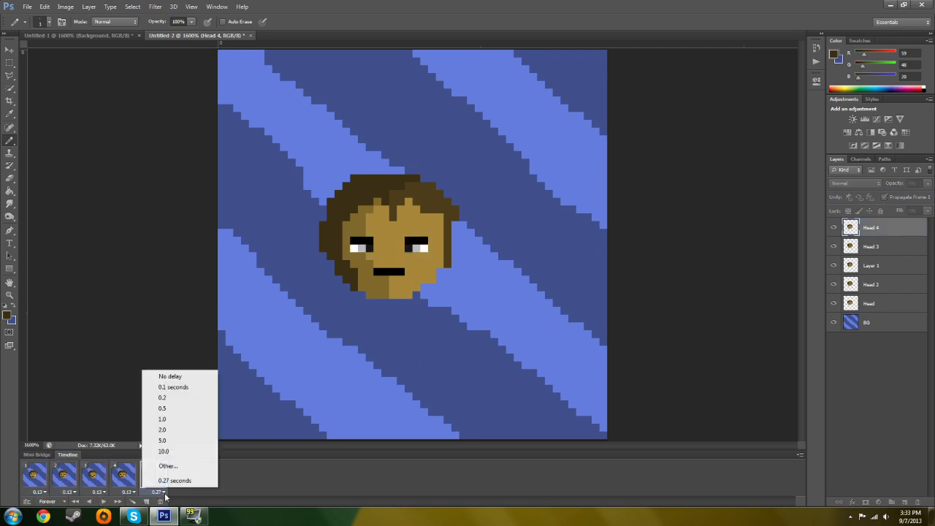
{"action": "left_click", "coordinate": [236, 490]}
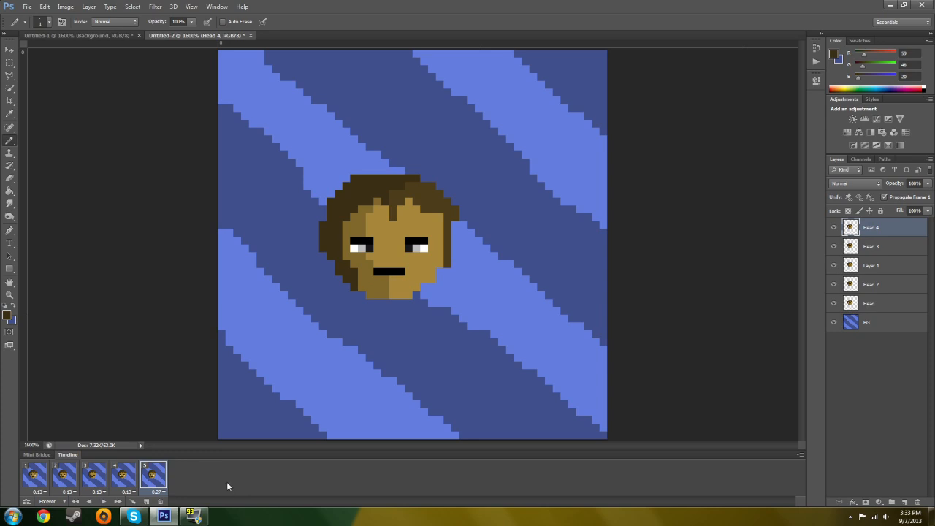
{"action": "left_click", "coordinate": [165, 493]}
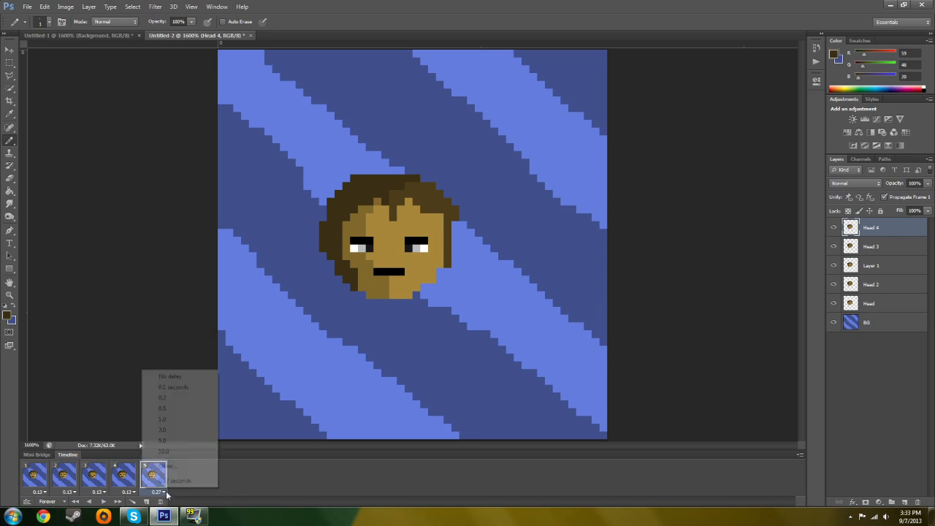
{"action": "left_click", "coordinate": [165, 419]}
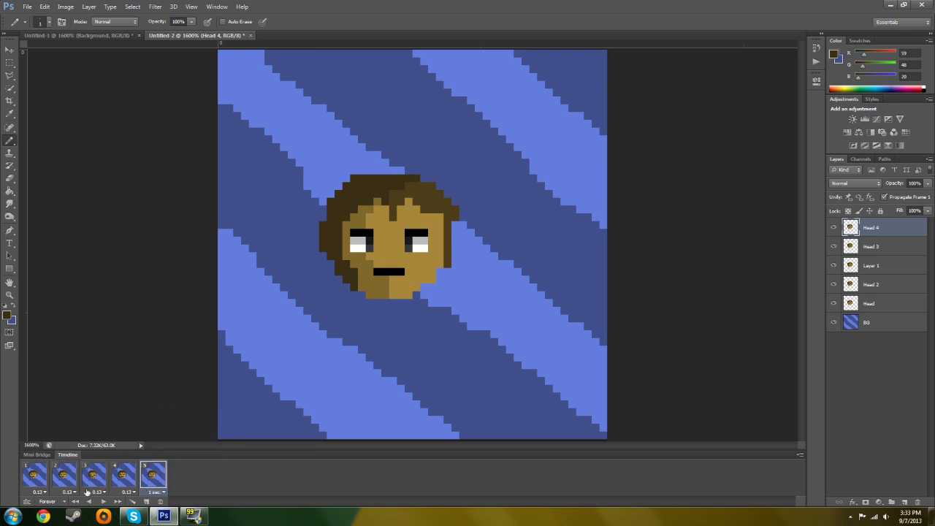
{"action": "left_click", "coordinate": [33, 485]}
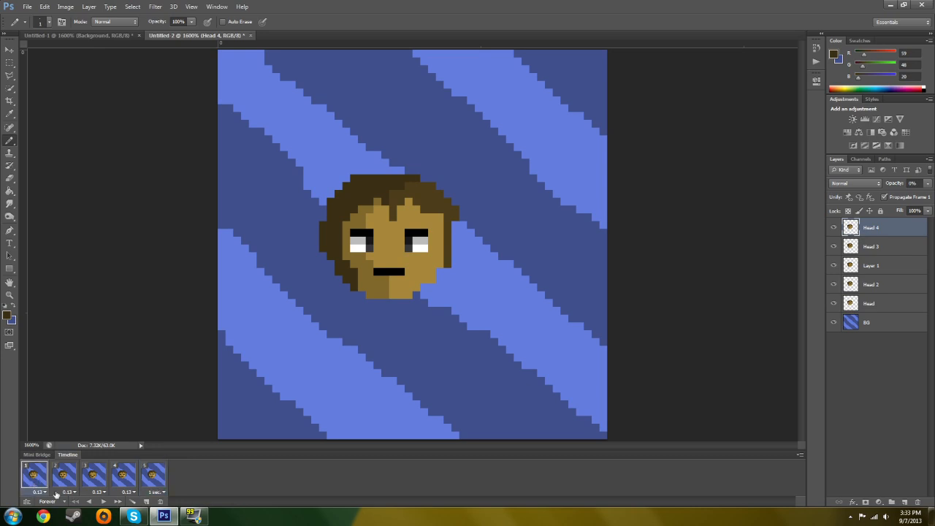
{"action": "left_click", "coordinate": [102, 501]}
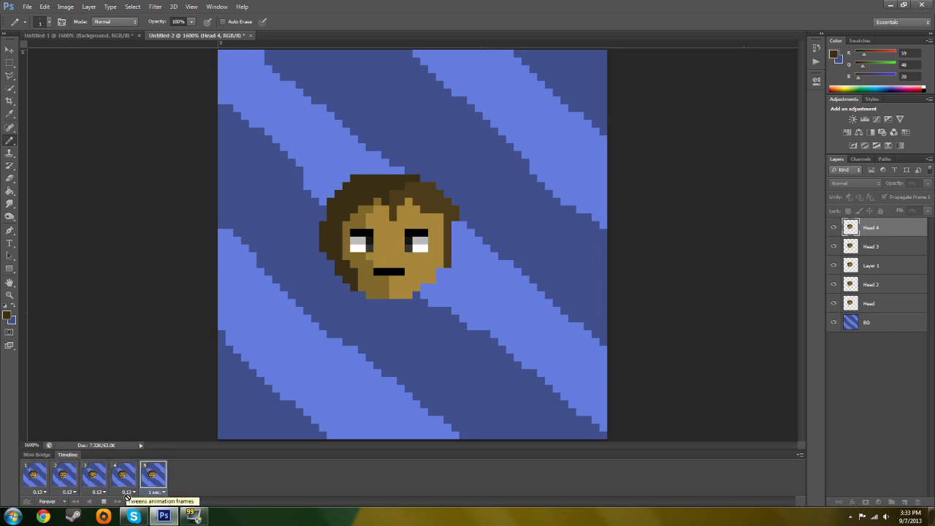
Step: Set the delay of frame 5 to 0.5 seconds and replay the animation from frame 1 with looping on Forever
{"action": "left_click", "coordinate": [155, 492]}
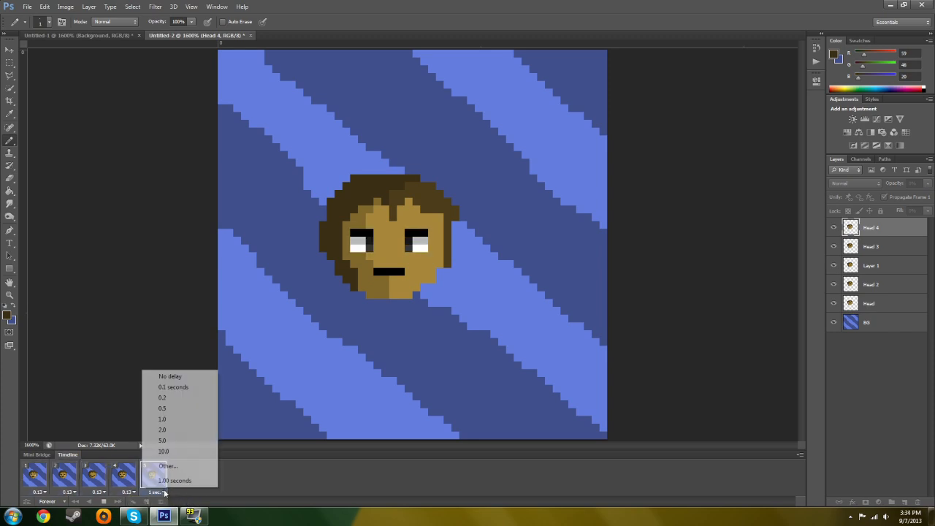
{"action": "left_click", "coordinate": [167, 409]}
{"action": "left_click", "coordinate": [43, 479]}
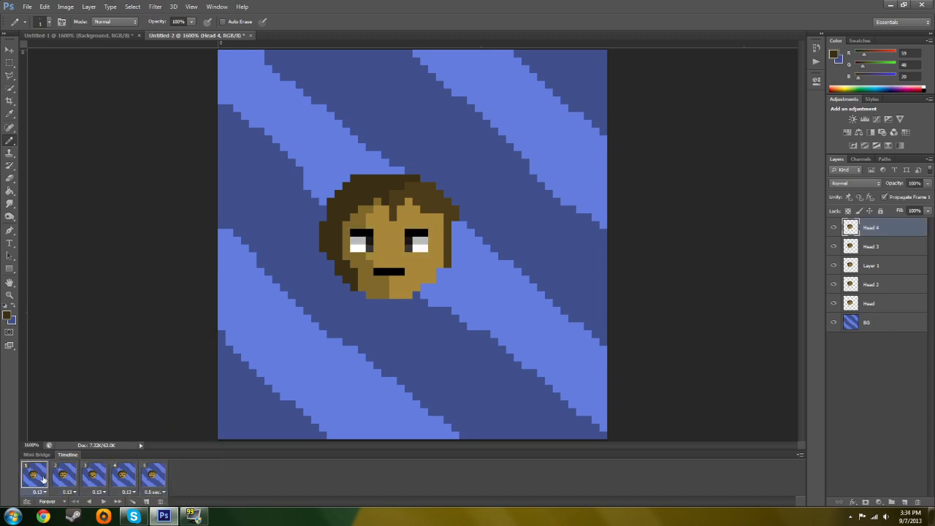
{"action": "left_click", "coordinate": [62, 503]}
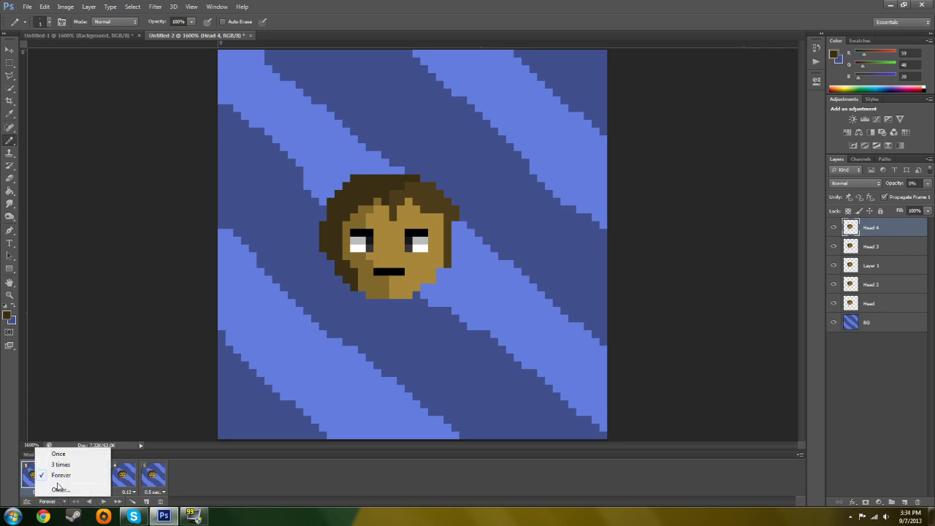
{"action": "left_click", "coordinate": [60, 475]}
{"action": "left_click", "coordinate": [104, 501]}
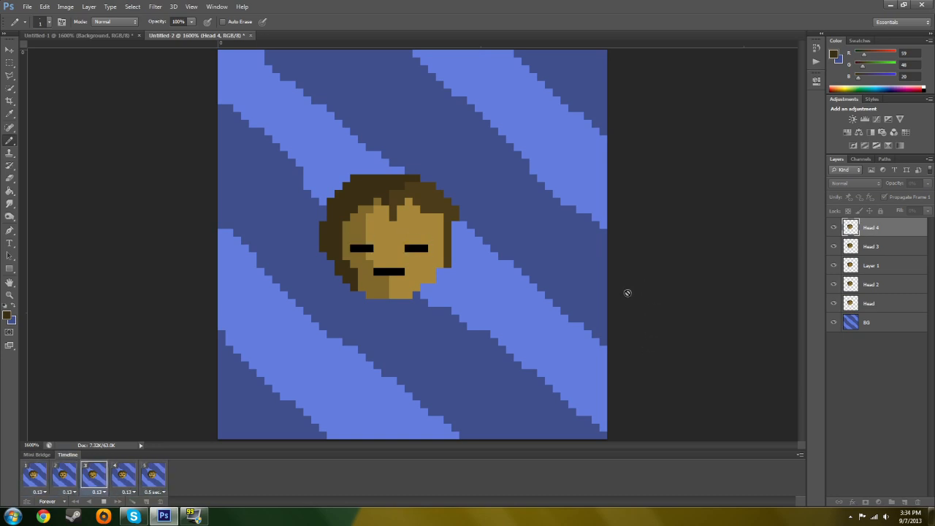
Step: Set the delay of frames 2, 3 and 4 to 0.1 seconds each and play back the faster blink
{"action": "left_click", "coordinate": [69, 493]}
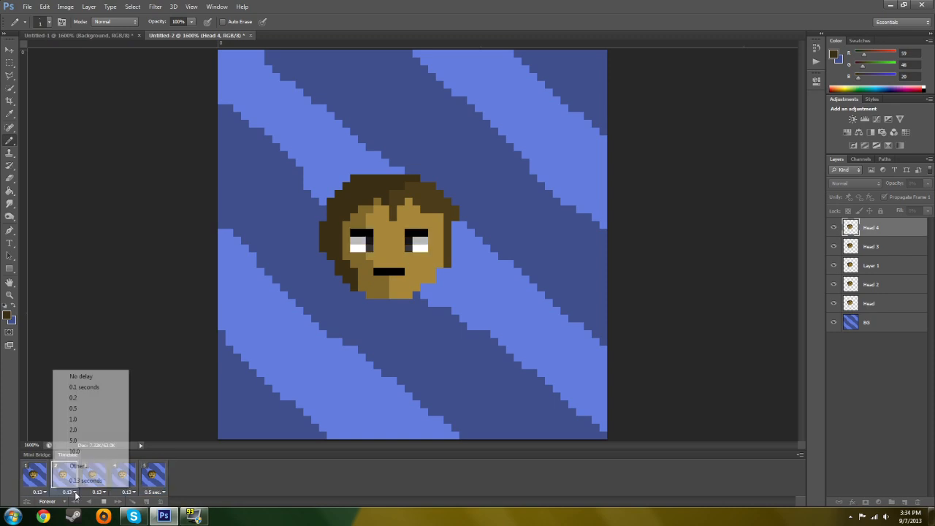
{"action": "left_click", "coordinate": [82, 387]}
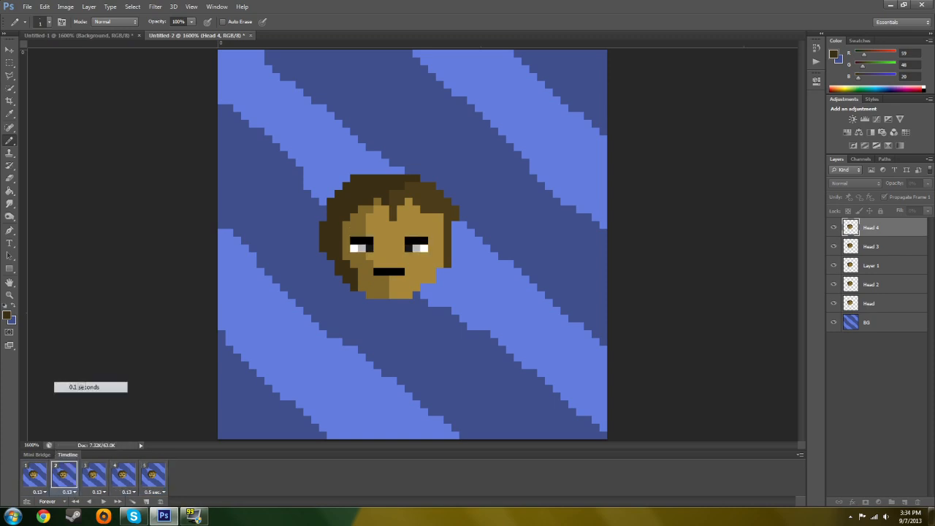
{"action": "left_click", "coordinate": [98, 493]}
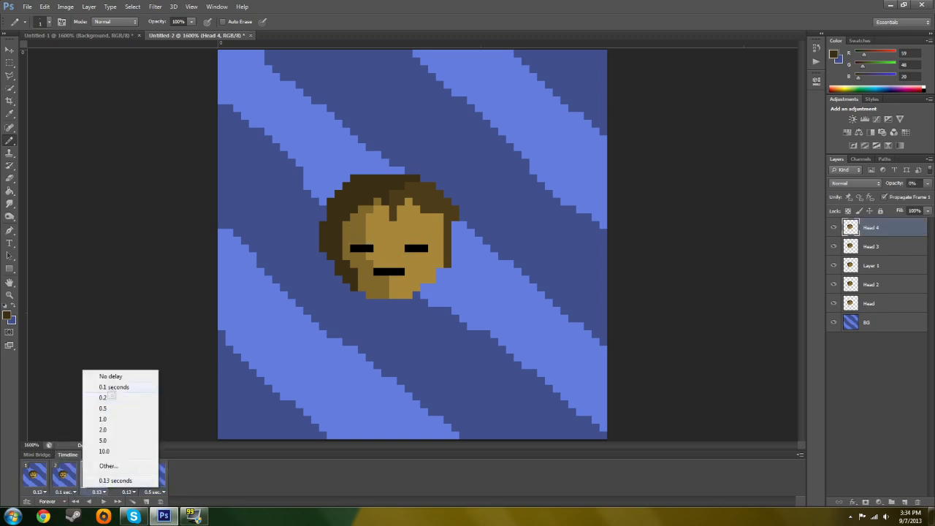
{"action": "left_click", "coordinate": [113, 387]}
{"action": "left_click", "coordinate": [127, 492]}
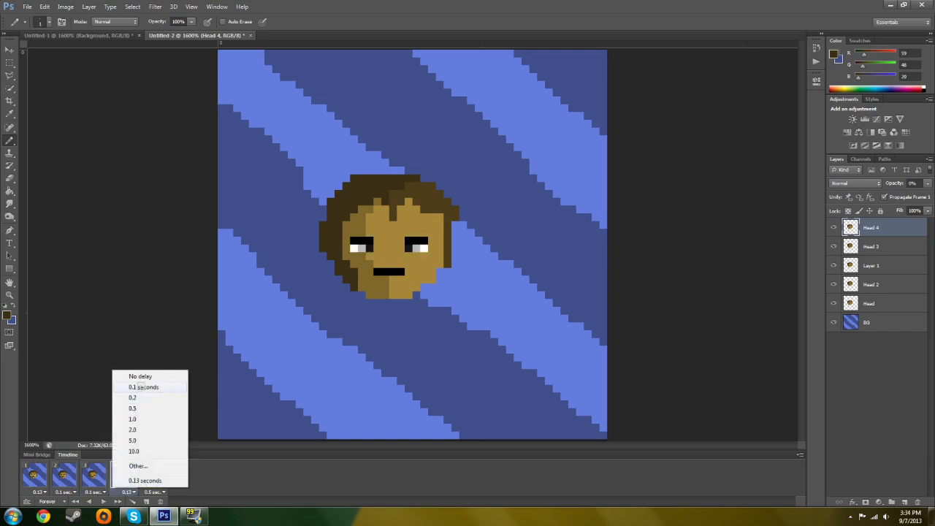
{"action": "left_click", "coordinate": [138, 388]}
{"action": "left_click", "coordinate": [105, 503]}
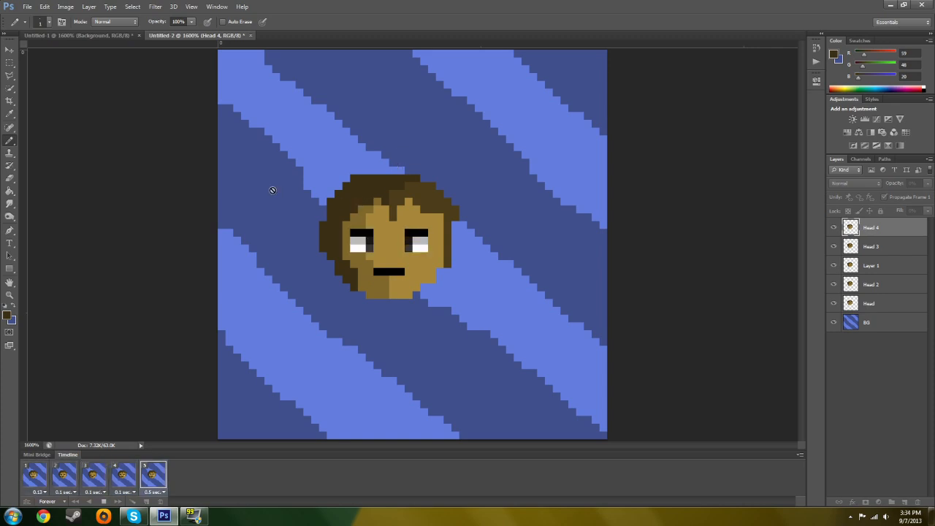
Step: Stop the playback and open the Save for Web export dialog for the animation
{"action": "left_click", "coordinate": [27, 7]}
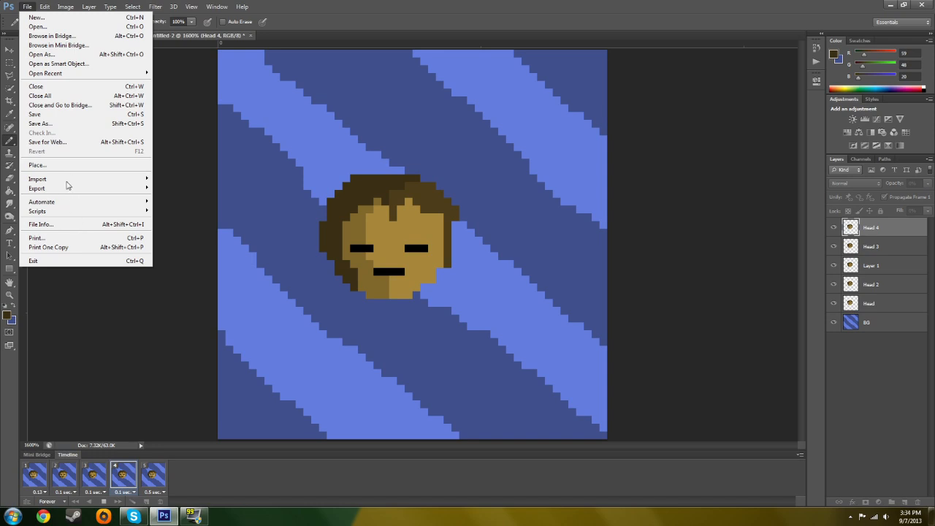
{"action": "left_click", "coordinate": [104, 503]}
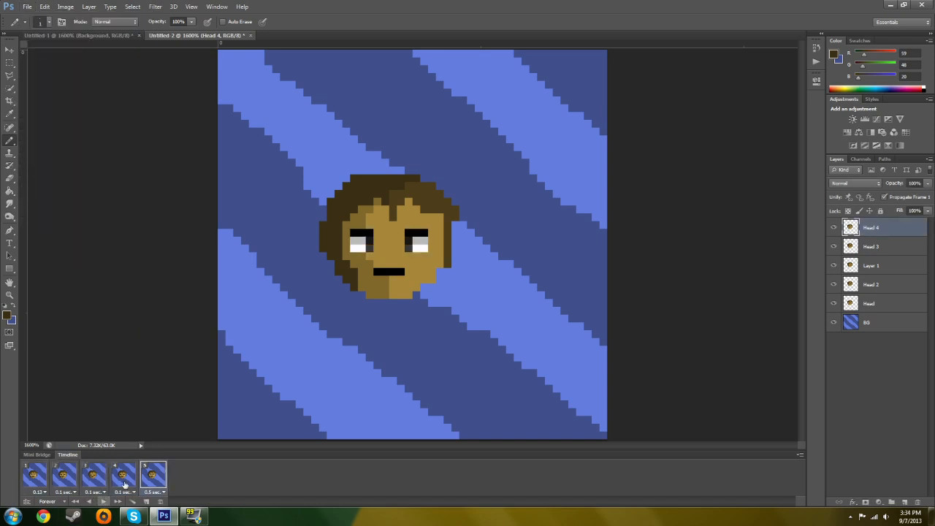
{"action": "left_click", "coordinate": [27, 6]}
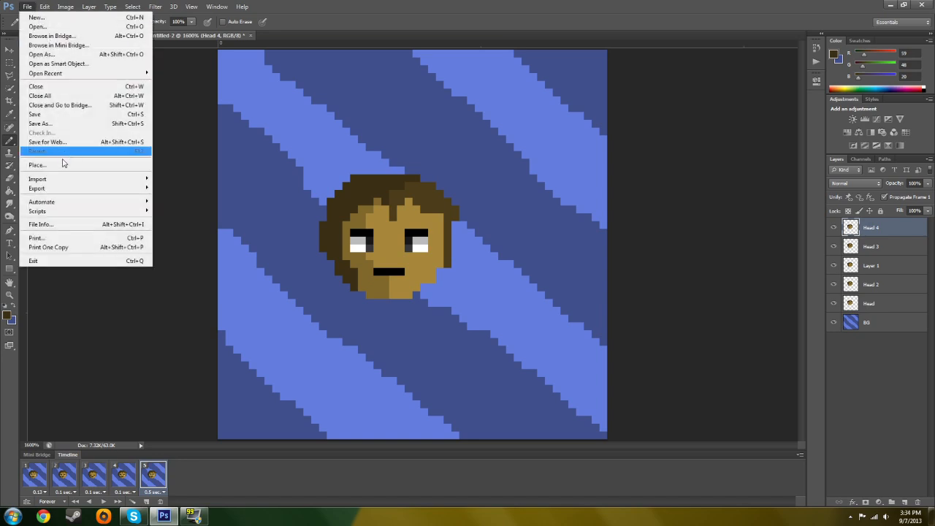
{"action": "left_click", "coordinate": [57, 142]}
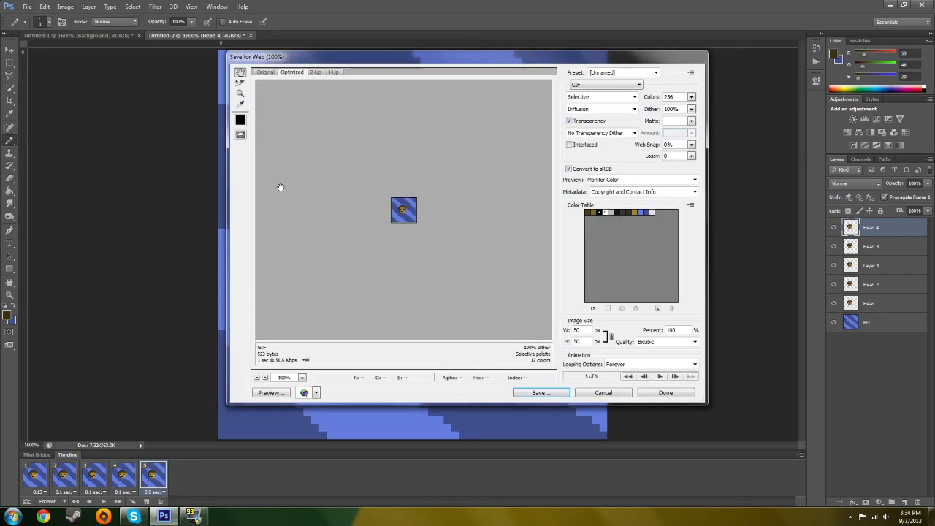
Step: Enlarge the export preview to 1000% and compare the Original, 2-Up and 4-Up preview modes
{"action": "left_click", "coordinate": [402, 217], "text": "ctrl"}
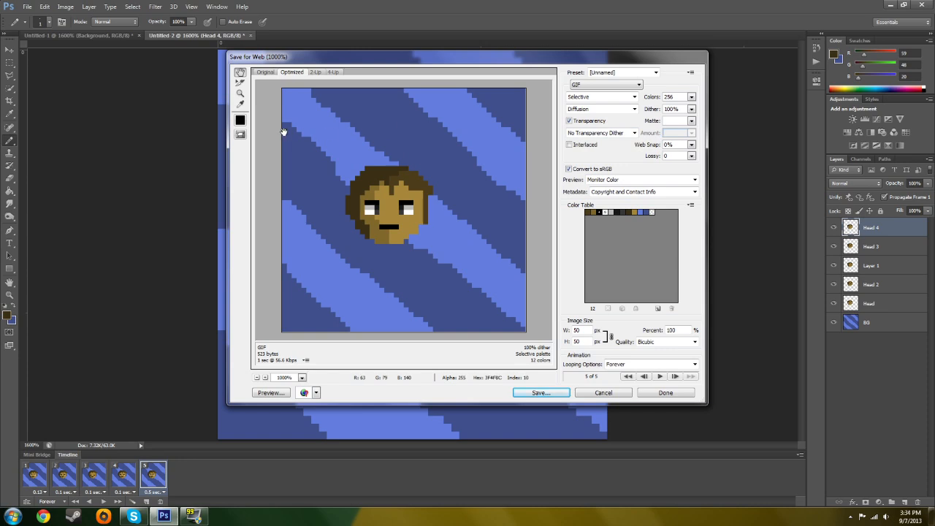
{"action": "left_click", "coordinate": [265, 73]}
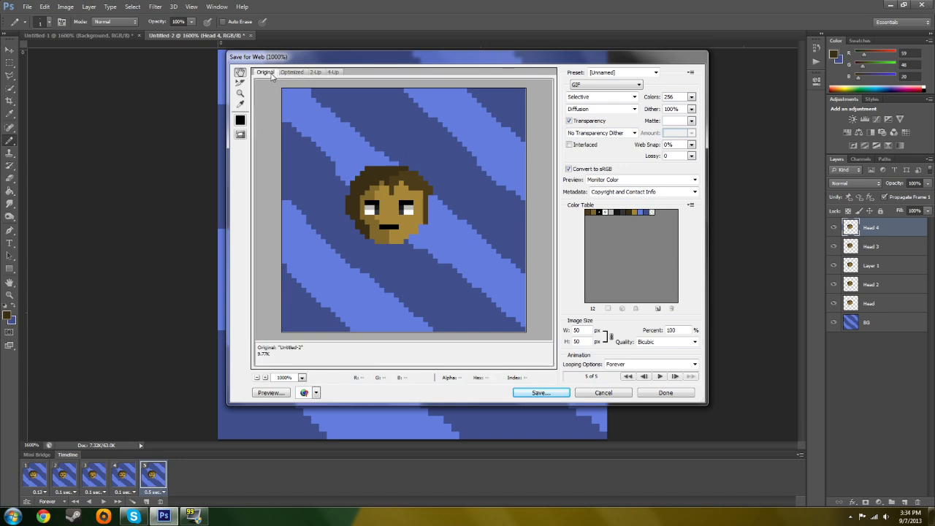
{"action": "left_click", "coordinate": [314, 72]}
{"action": "left_click", "coordinate": [336, 72]}
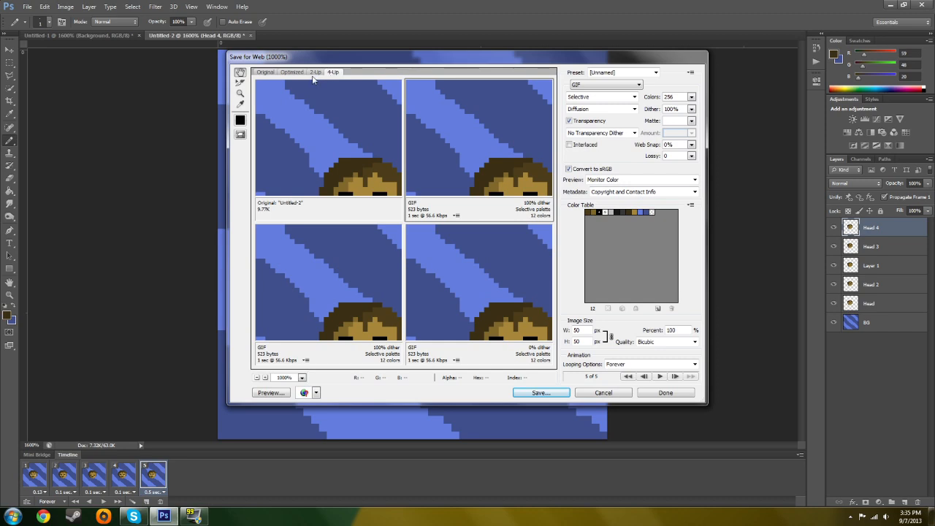
Step: Return the export preview to the Original view and preview the animated GIF in Internet Explorer, reopening the browser preview once
{"action": "left_click", "coordinate": [266, 72]}
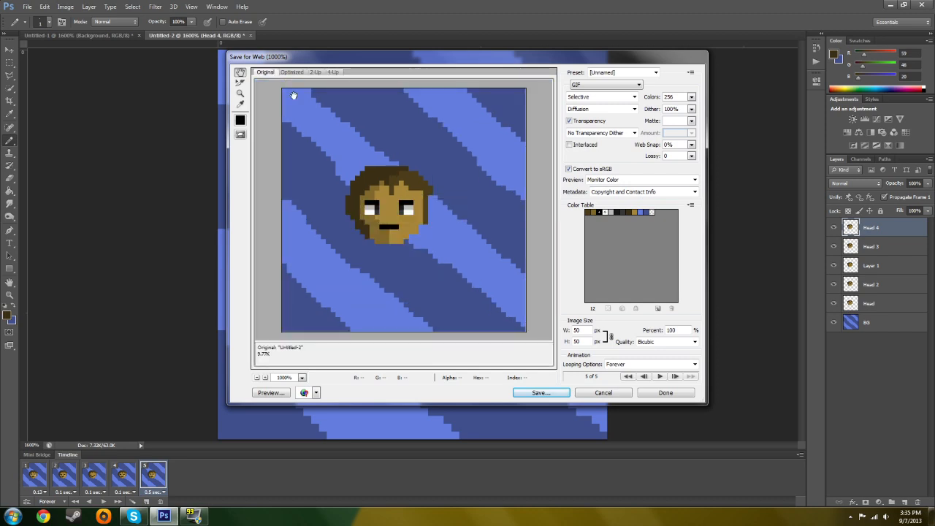
{"action": "left_click", "coordinate": [282, 393]}
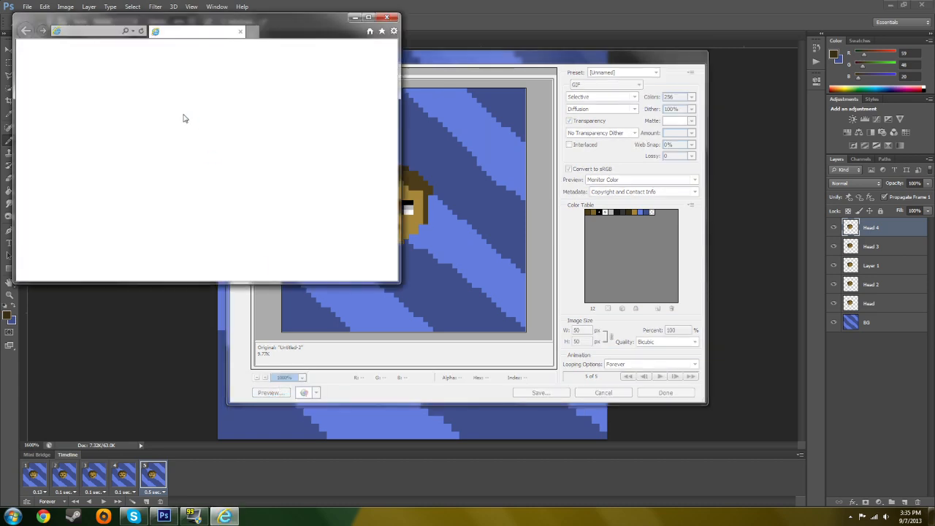
{"action": "left_click", "coordinate": [387, 16]}
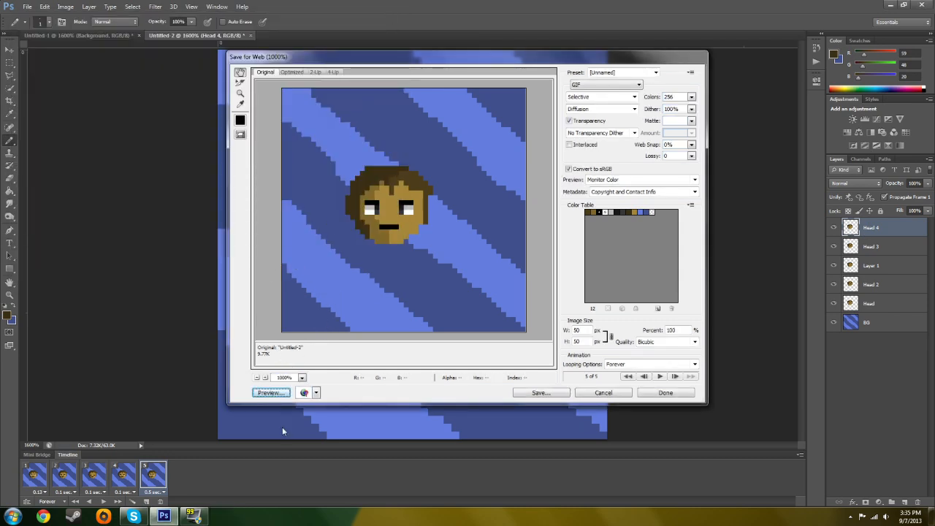
{"action": "left_click", "coordinate": [277, 394]}
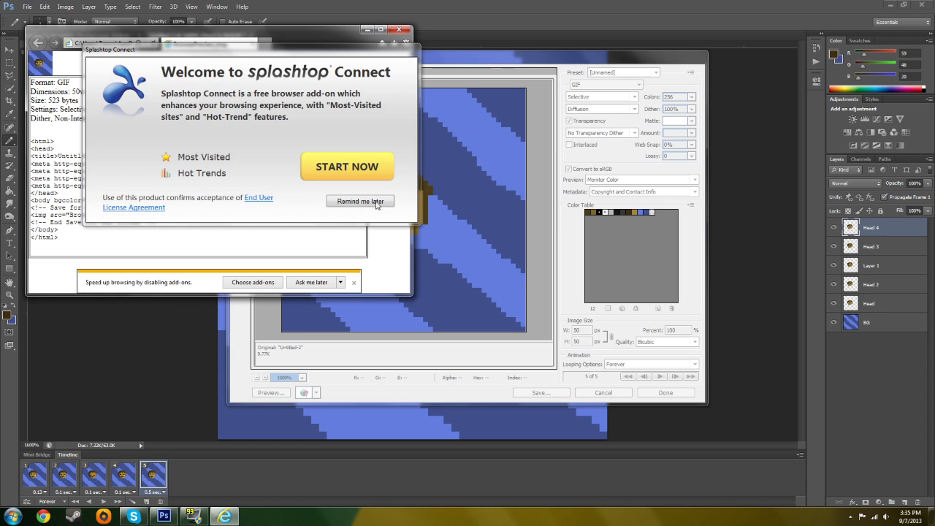
Step: Force the unresponsive Internet Explorer preview window to close and skip the check for a solution
{"action": "right_click", "coordinate": [224, 517]}
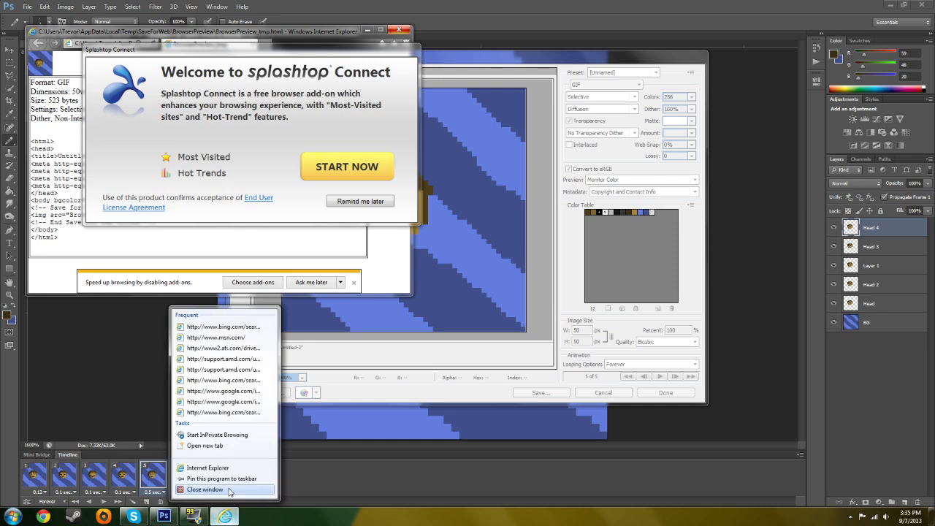
{"action": "left_click", "coordinate": [229, 490]}
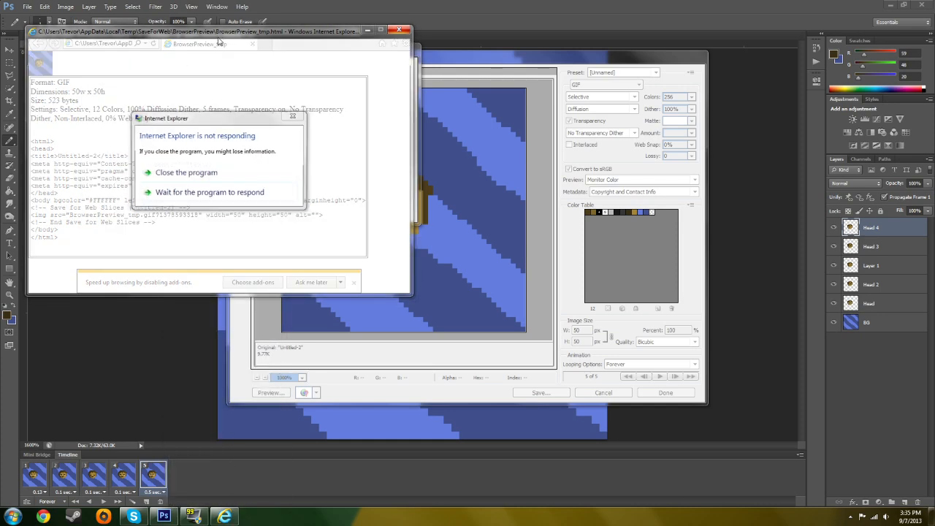
{"action": "left_click", "coordinate": [211, 193]}
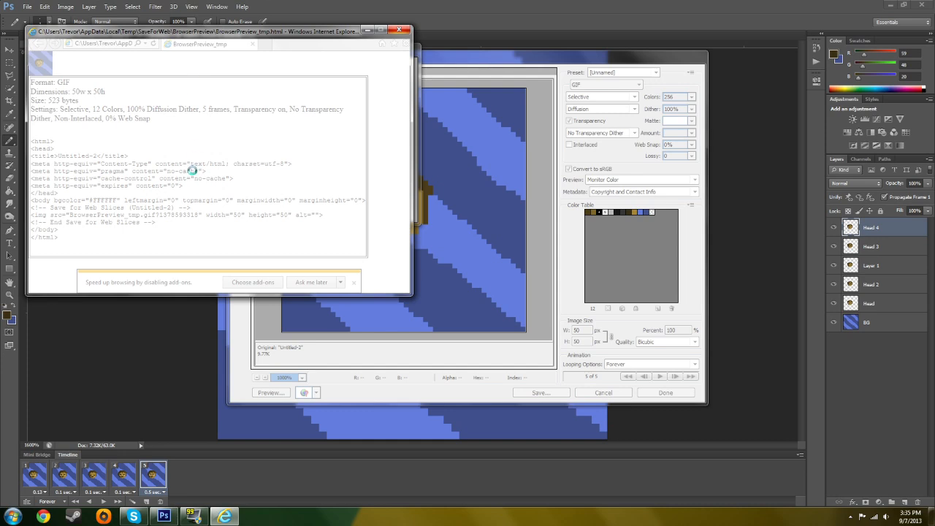
{"action": "left_click", "coordinate": [399, 30]}
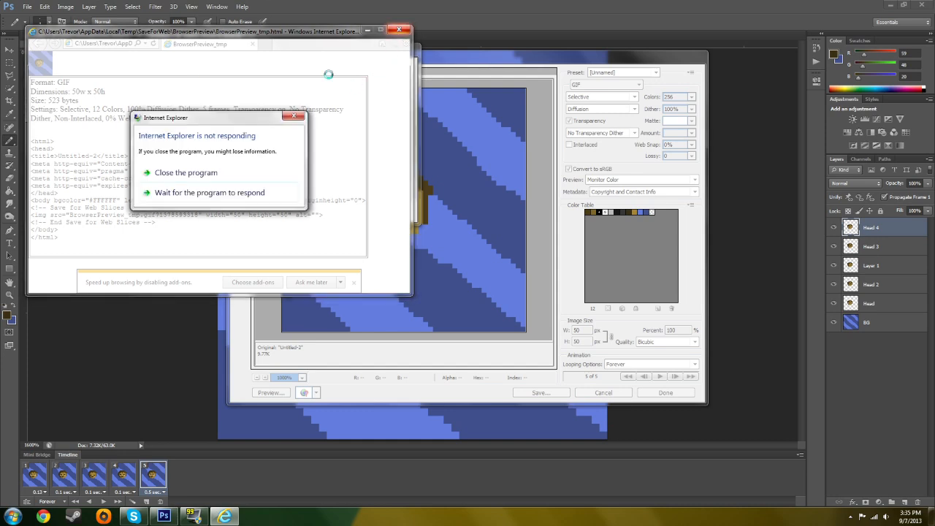
{"action": "left_click", "coordinate": [213, 173]}
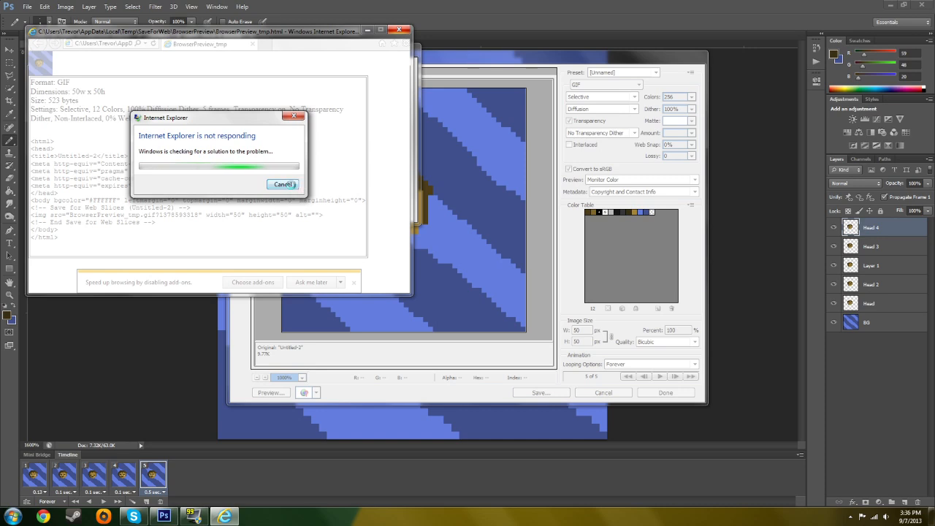
{"action": "left_click", "coordinate": [289, 184]}
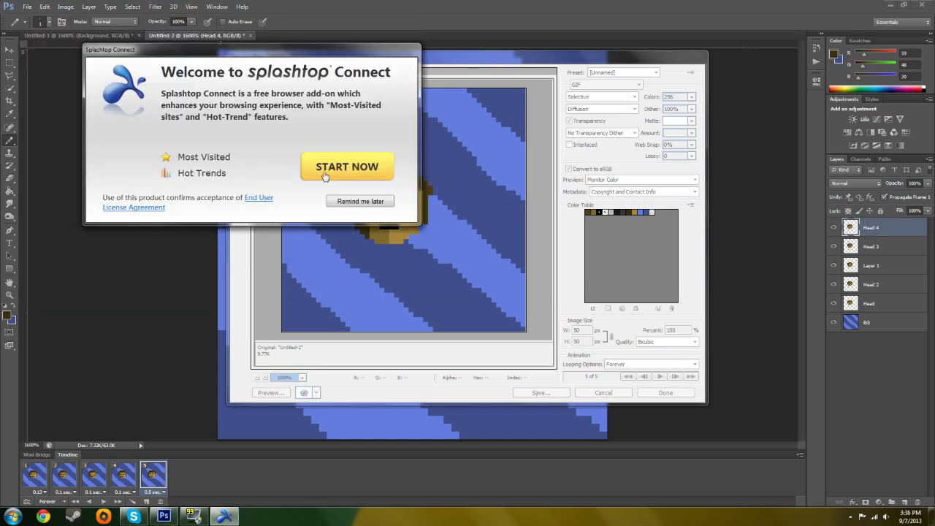
Step: Postpone the Splashtop Connect welcome offer by choosing a reminder interval and confirming it
{"action": "left_click", "coordinate": [347, 203]}
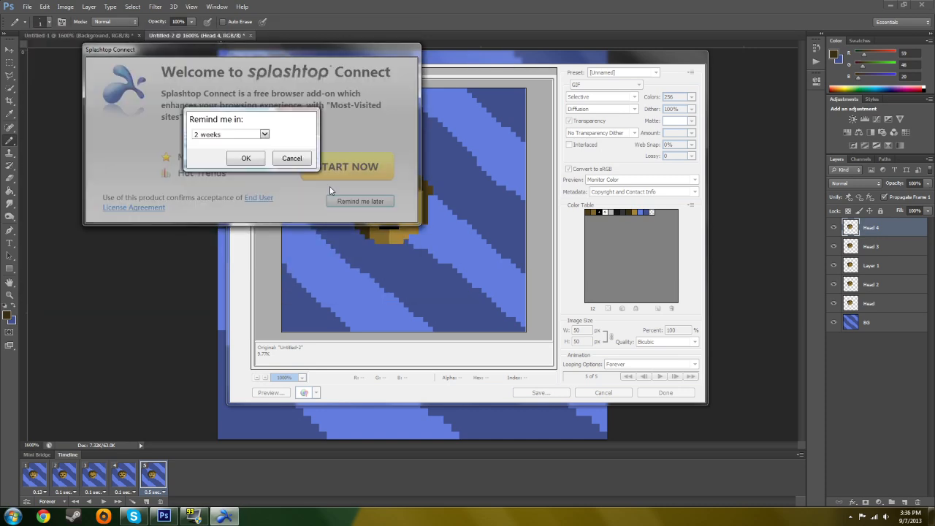
{"action": "left_click", "coordinate": [252, 137]}
{"action": "left_click", "coordinate": [211, 167]}
{"action": "left_click", "coordinate": [246, 159]}
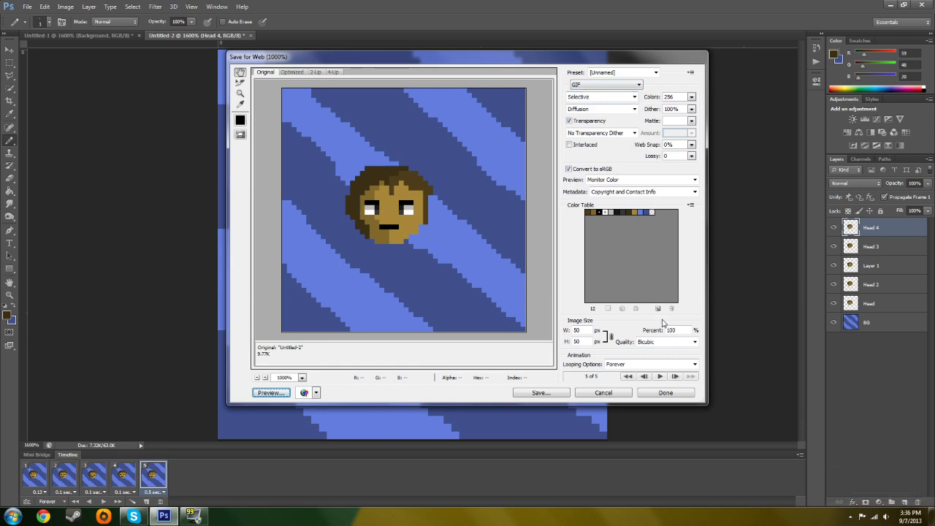
Step: Review the resampling quality options, keeping Bicubic, and play the animation in the Save for Web preview
{"action": "left_click", "coordinate": [664, 341]}
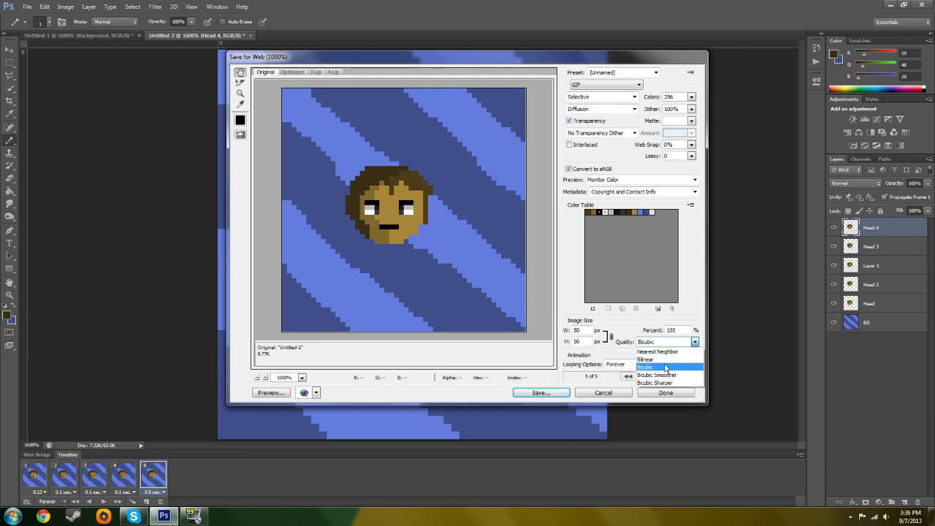
{"action": "left_click", "coordinate": [686, 248]}
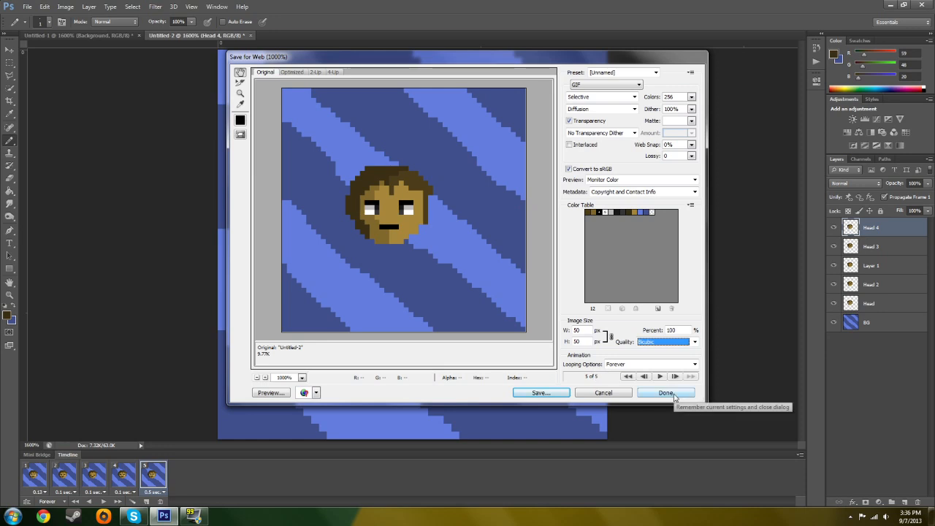
{"action": "left_click", "coordinate": [661, 376]}
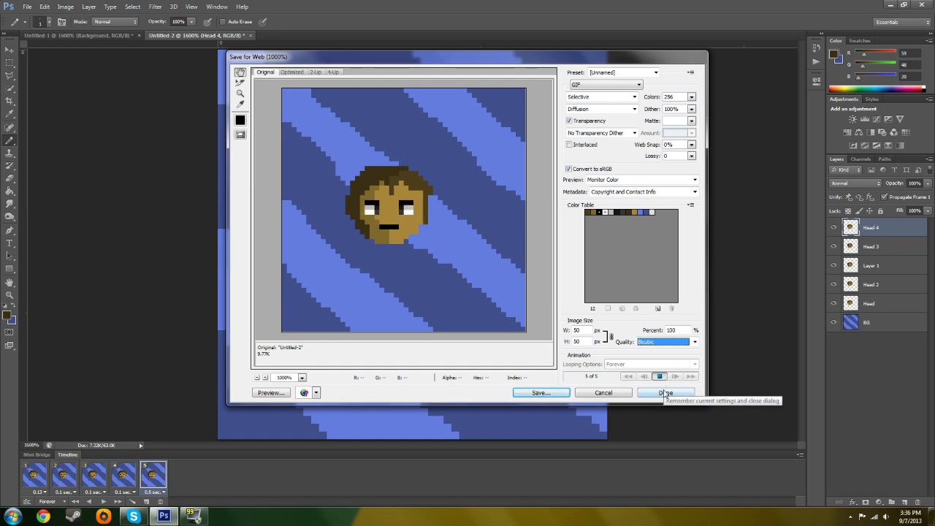
{"action": "left_click", "coordinate": [665, 393]}
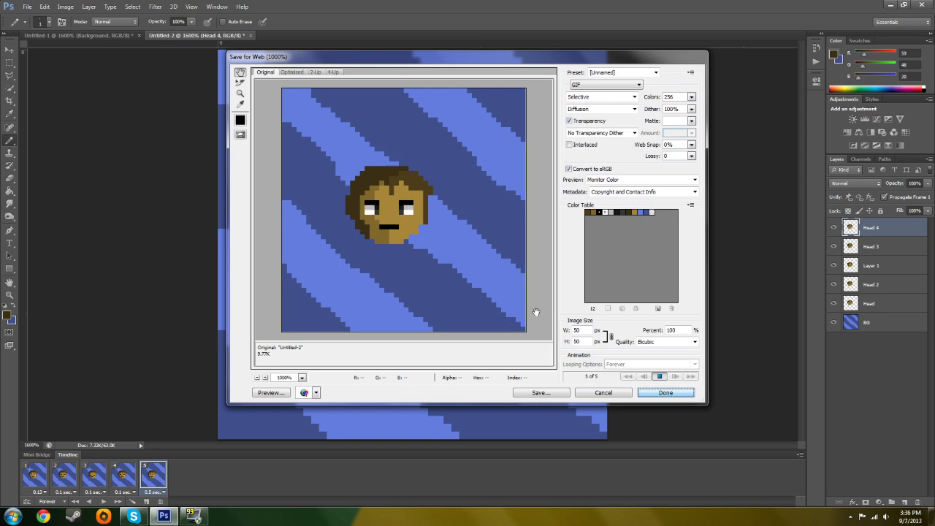
Step: Save the optimized animation as Blinking.gif in the Drawings folder, with the format set to Images Only
{"action": "left_click", "coordinate": [541, 393]}
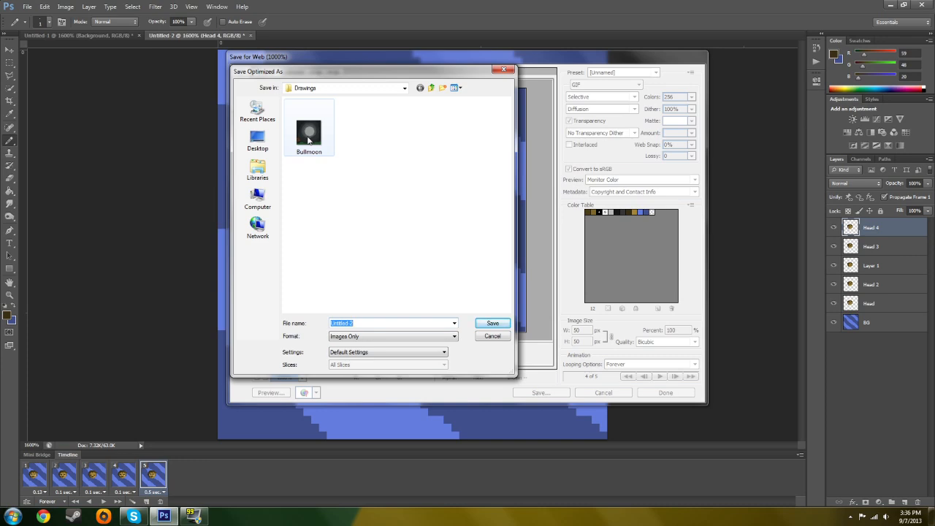
{"action": "left_click", "coordinate": [308, 140]}
{"action": "type", "text": "Blinking"}
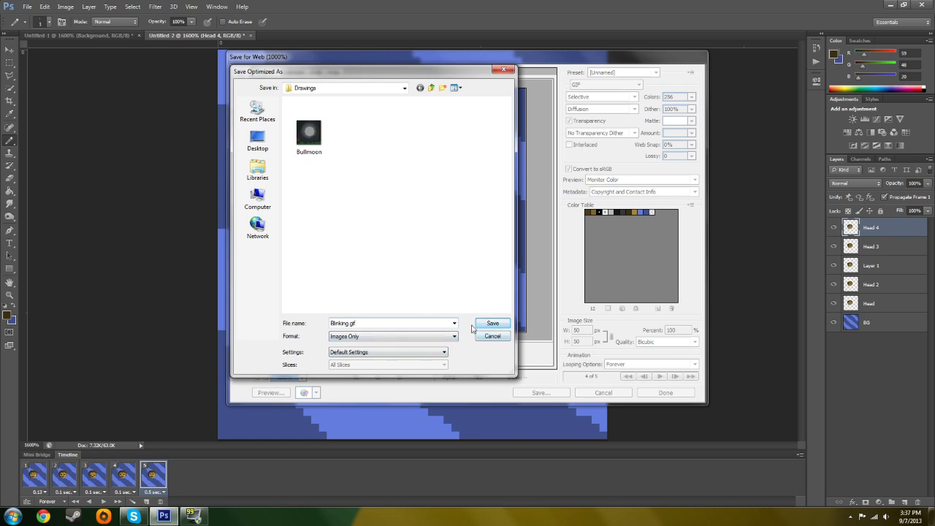
{"action": "left_click", "coordinate": [493, 323]}
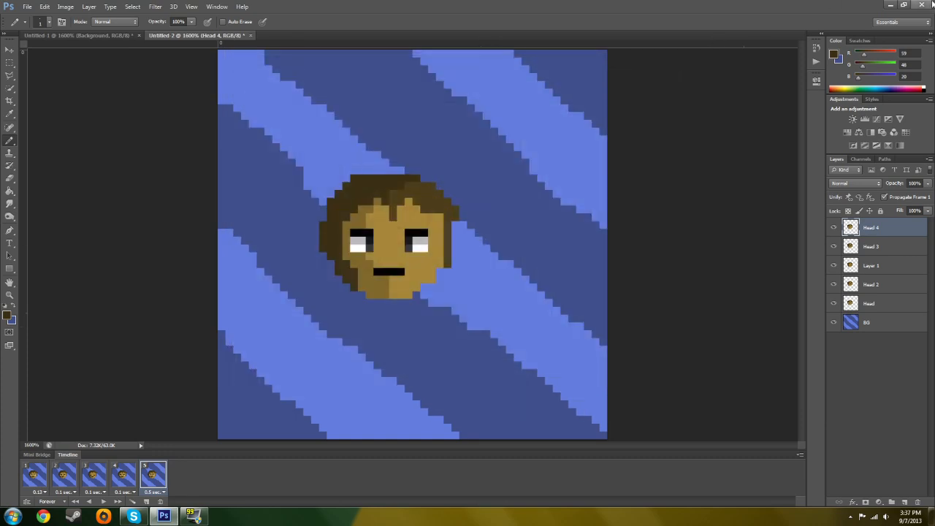
Step: Minimize to the desktop, delete the Splashtop activation shortcut and empty the Recycle Bin
{"action": "left_click", "coordinate": [890, 5]}
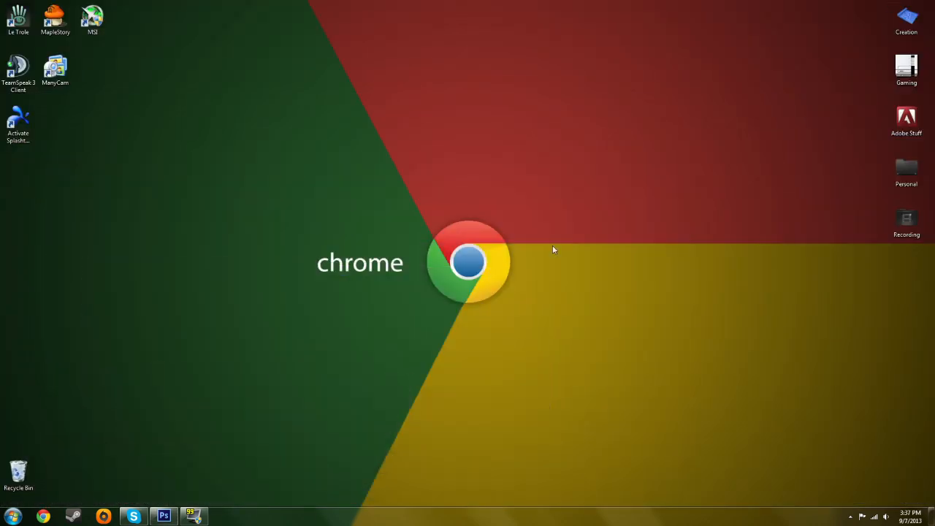
{"action": "right_click", "coordinate": [23, 125]}
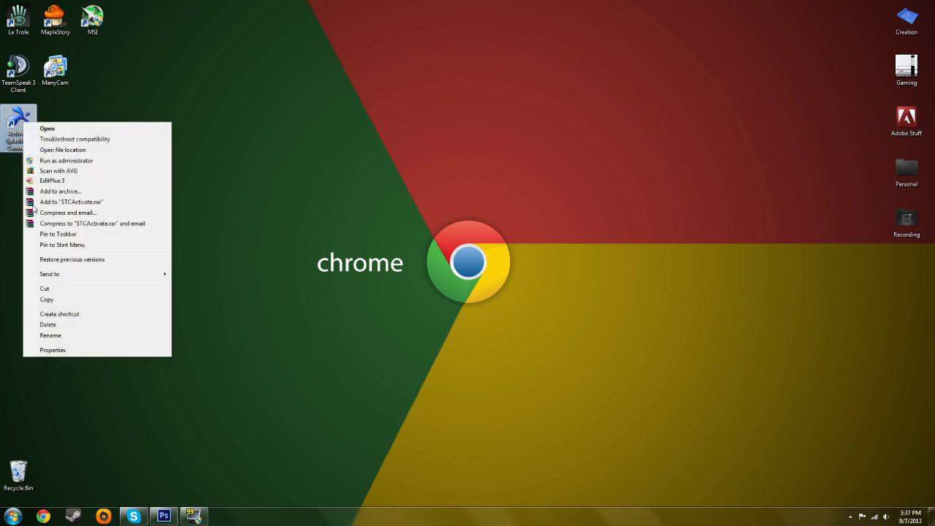
{"action": "left_click", "coordinate": [61, 325]}
{"action": "left_click", "coordinate": [506, 296]}
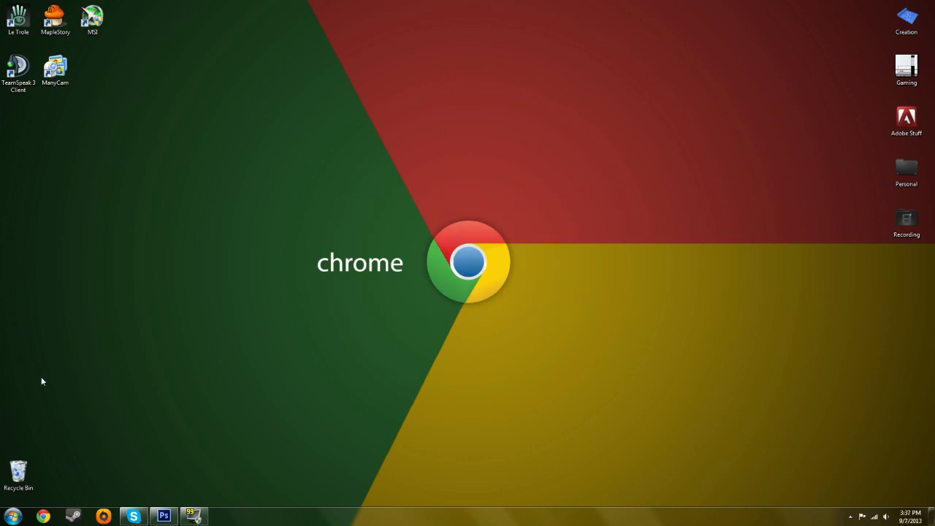
{"action": "right_click", "coordinate": [20, 473]}
{"action": "left_click", "coordinate": [62, 421]}
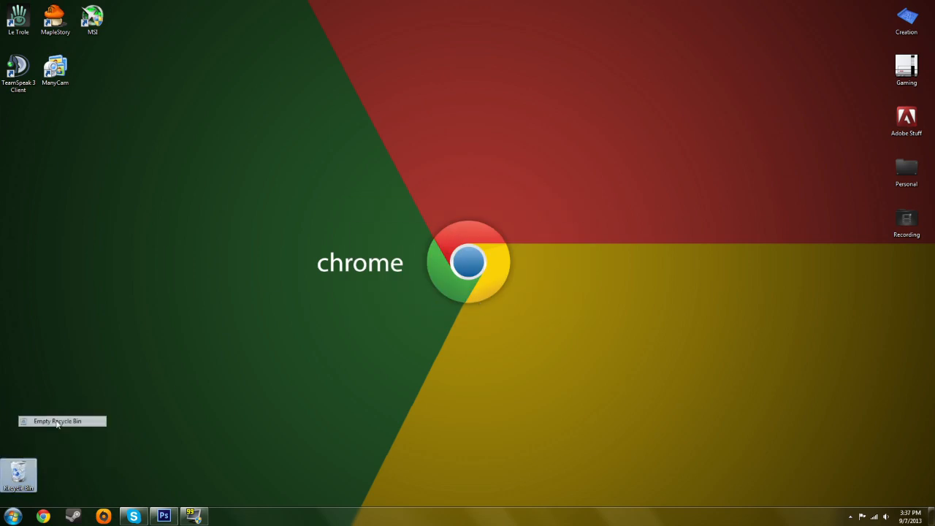
{"action": "left_click", "coordinate": [488, 267]}
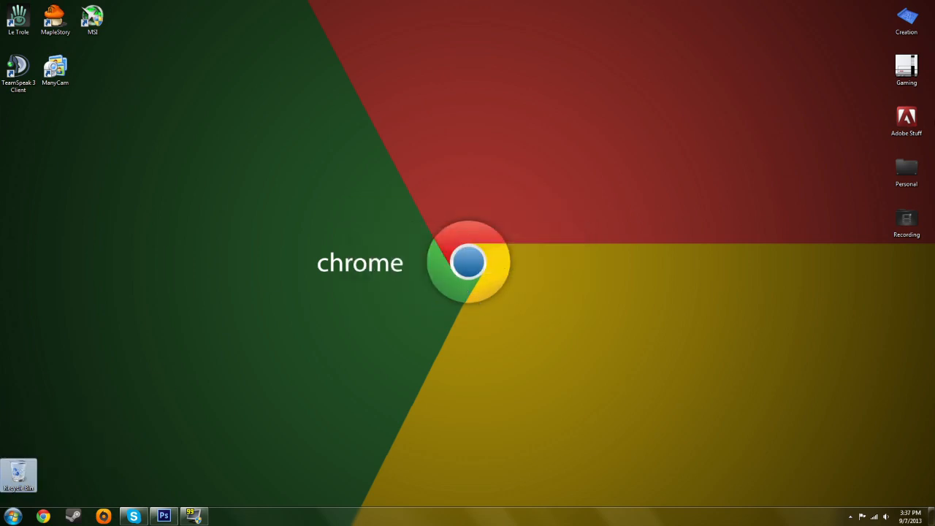
Step: Open the exported Blinking GIF from Creation > My Art > Drawings in Chrome and view it at 500% zoom
{"action": "double_click", "coordinate": [907, 18]}
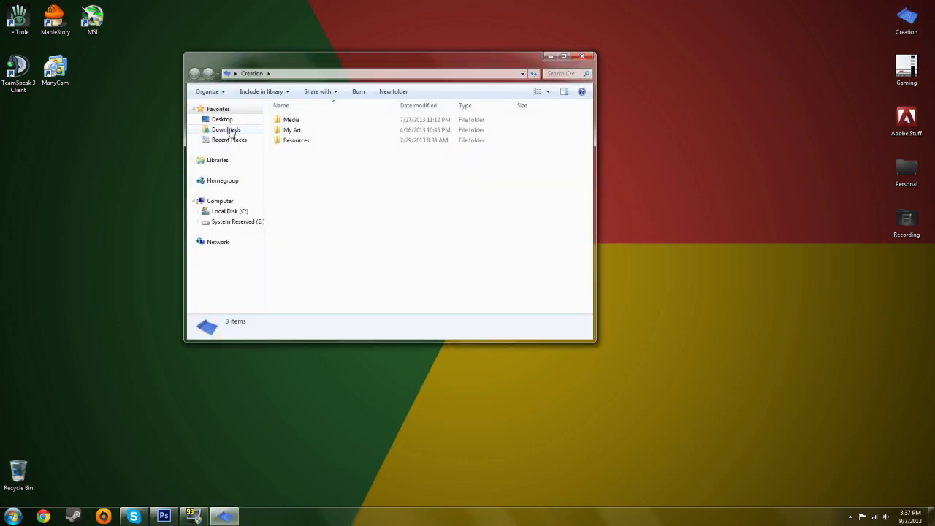
{"action": "double_click", "coordinate": [290, 132]}
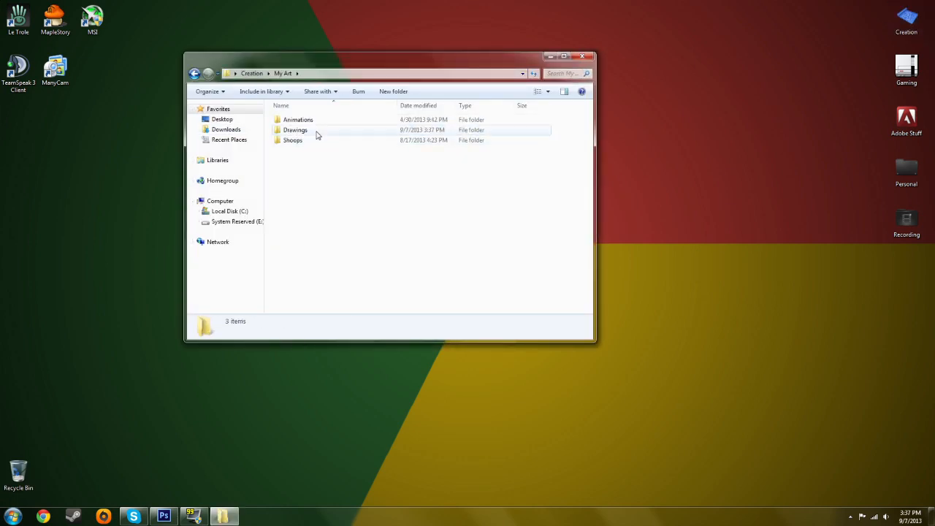
{"action": "double_click", "coordinate": [317, 132]}
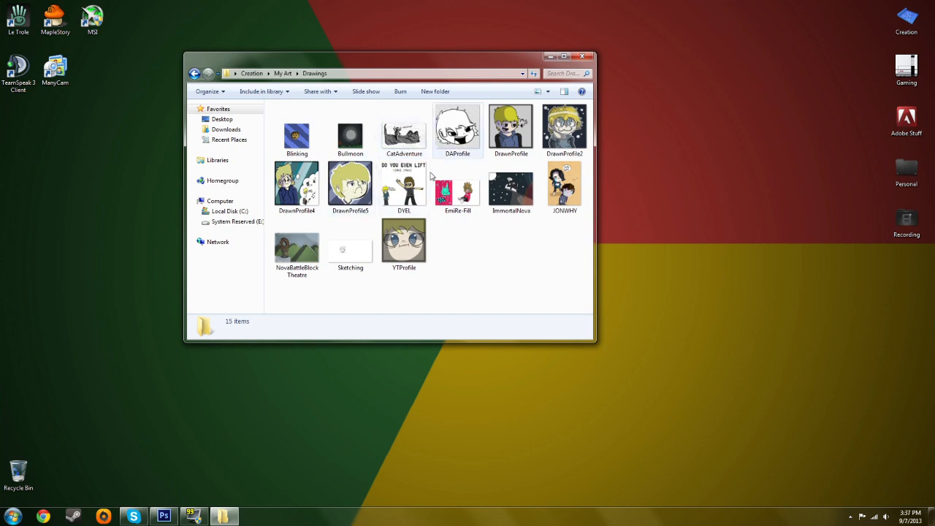
{"action": "double_click", "coordinate": [297, 138]}
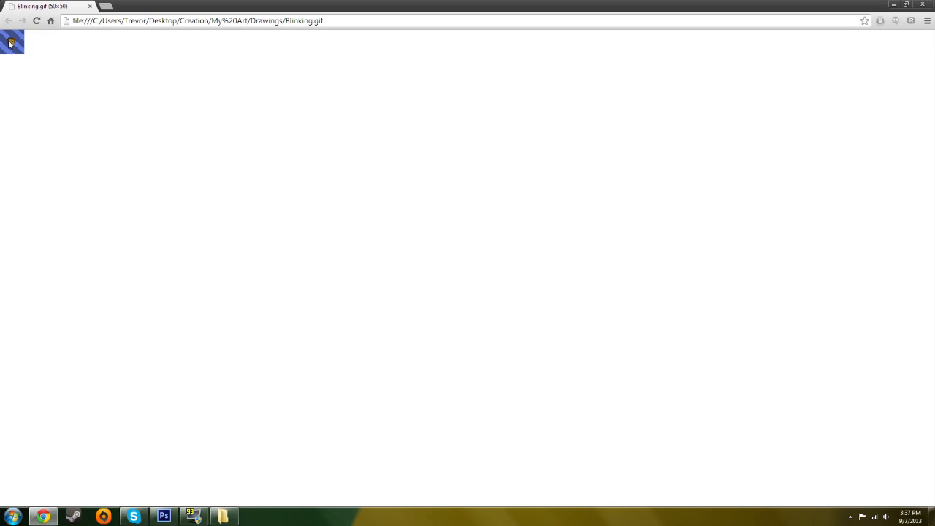
{"action": "scroll", "coordinate": [9, 44], "scroll_direction": "up", "scroll_amount": 9, "text": "ctrl"}
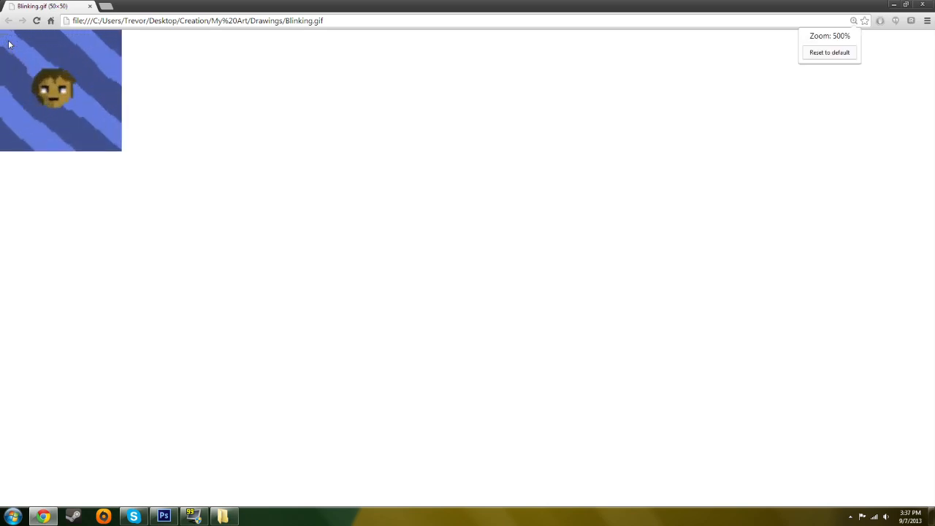